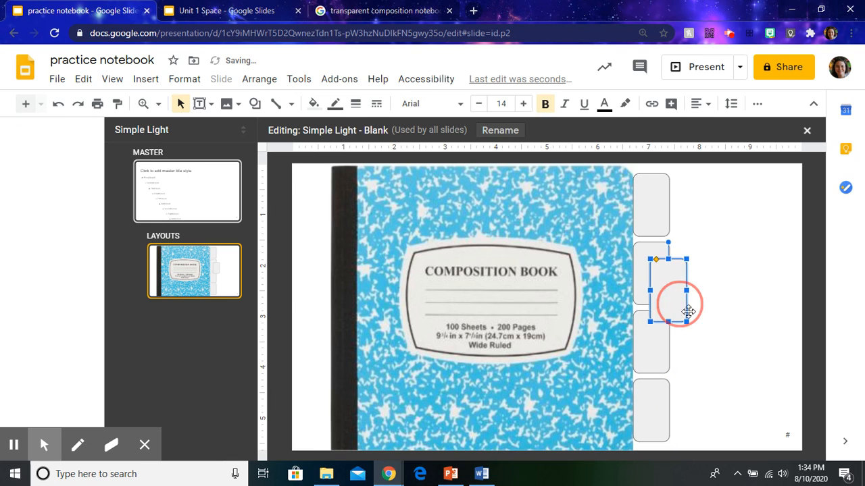
Delete the extra loose tab shape beside the column of four tabs.
click(668, 214)
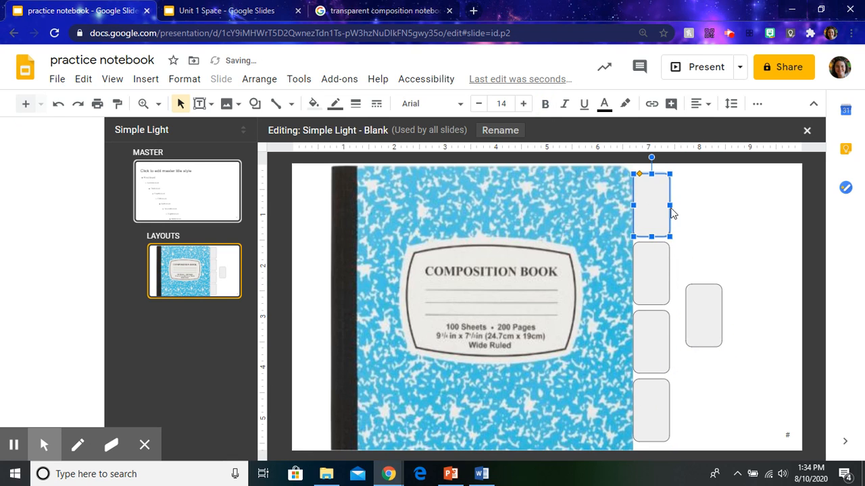
mouse_move(669, 206)
mouse_down()
mouse_move(701, 208)
mouse_move(670, 206)
mouse_up()
click(702, 294)
key(Delete)
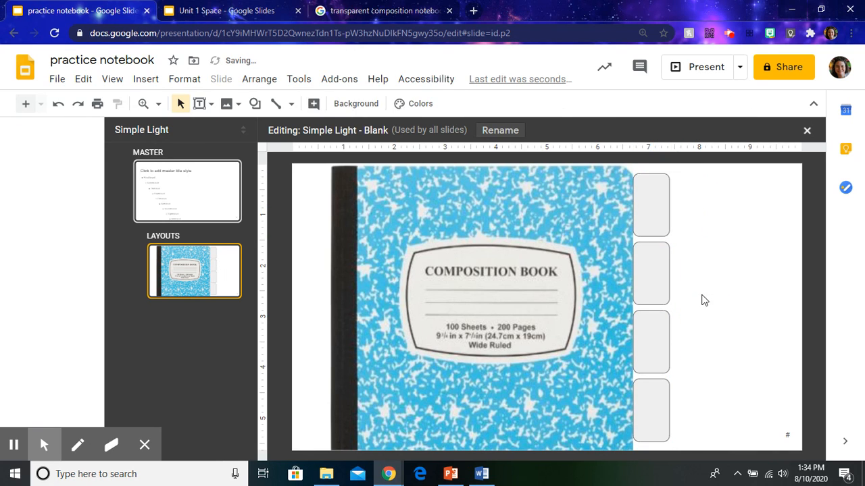
Widen each of the four tabs leftward so that their left edges overlap the notebook cover by the same amount.
click(654, 212)
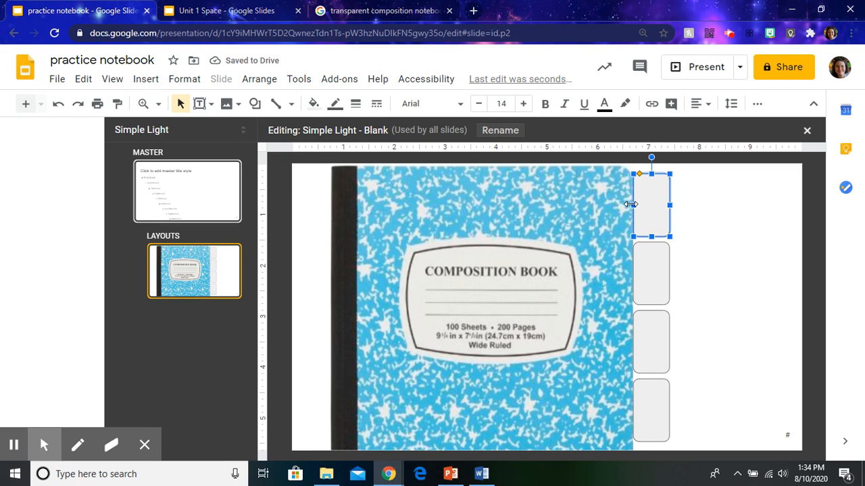
drag(628, 204, 625, 204)
click(635, 269)
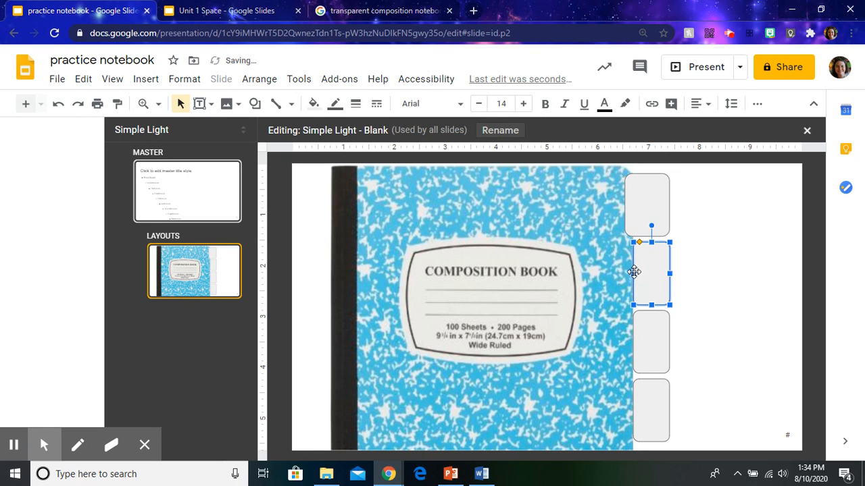
drag(633, 275, 626, 273)
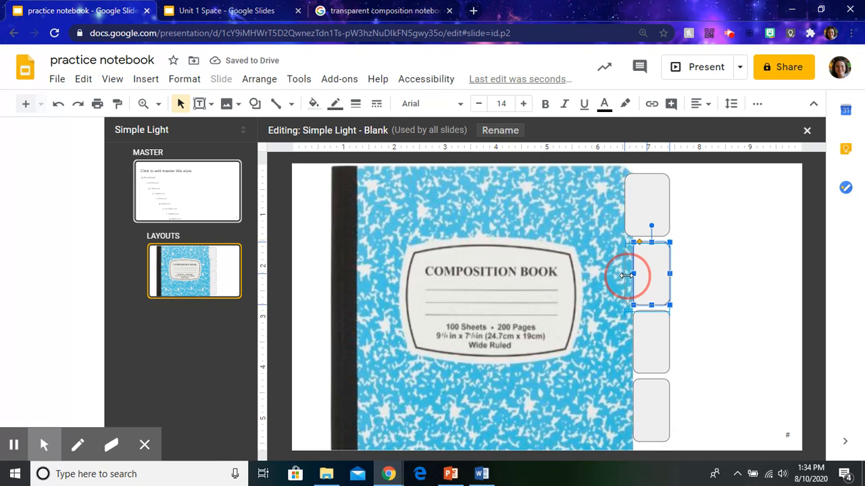
click(651, 331)
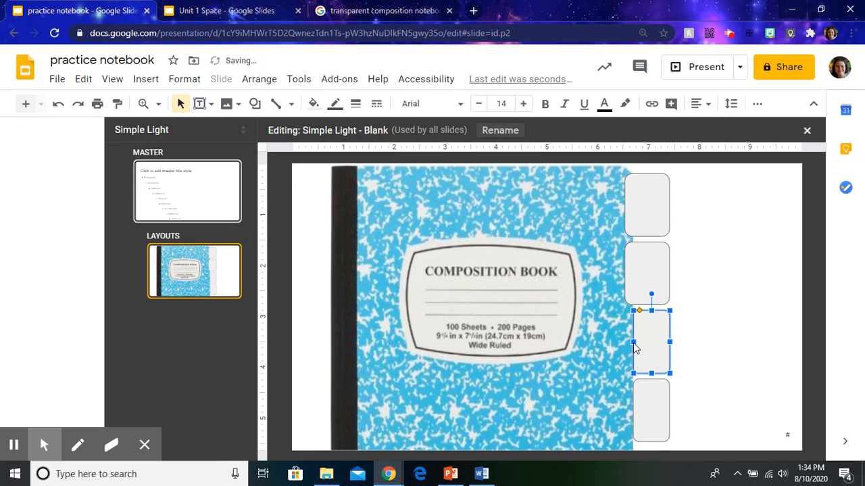
drag(633, 343, 624, 342)
click(645, 404)
drag(633, 410, 624, 409)
click(639, 406)
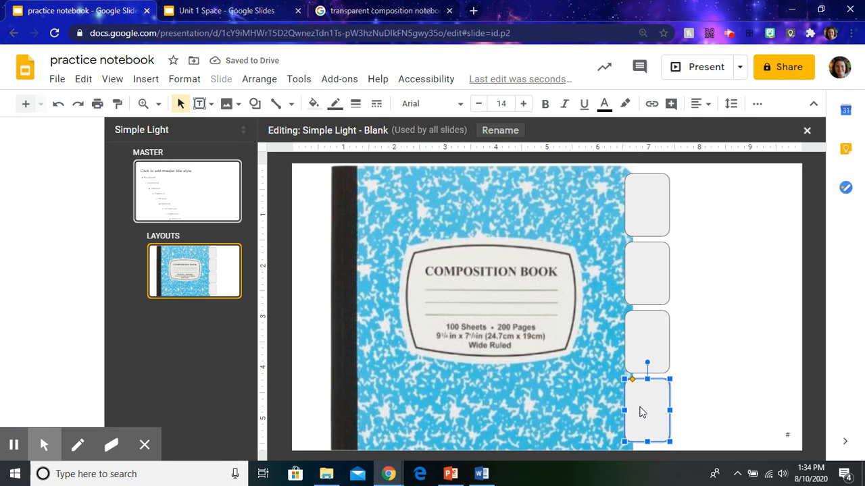
Select all four tabs together and send them to the back, behind the notebook cover.
drag(686, 169, 609, 447)
click(675, 397)
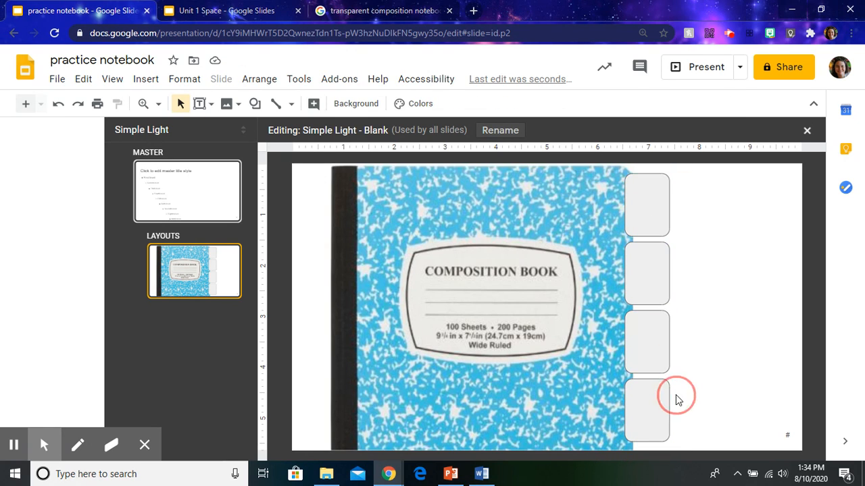
click(657, 219)
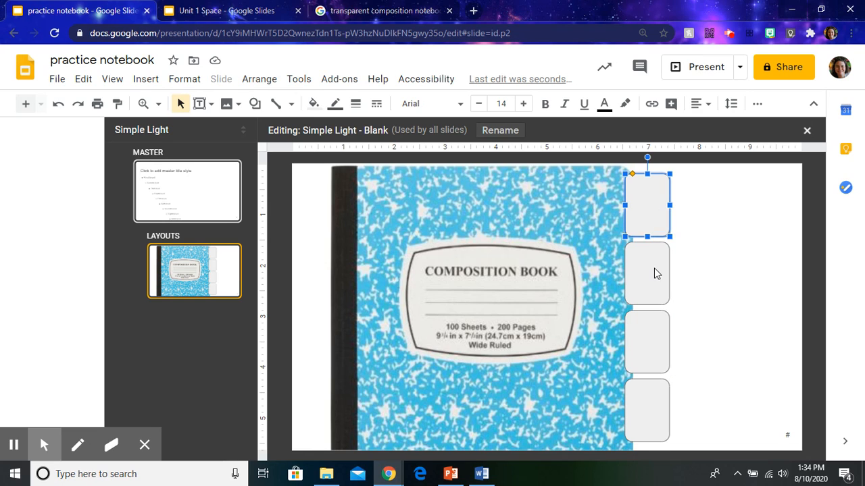
shift+click(653, 289)
shift+click(652, 338)
shift+click(647, 410)
right_click(648, 408)
mouse_move(717, 263)
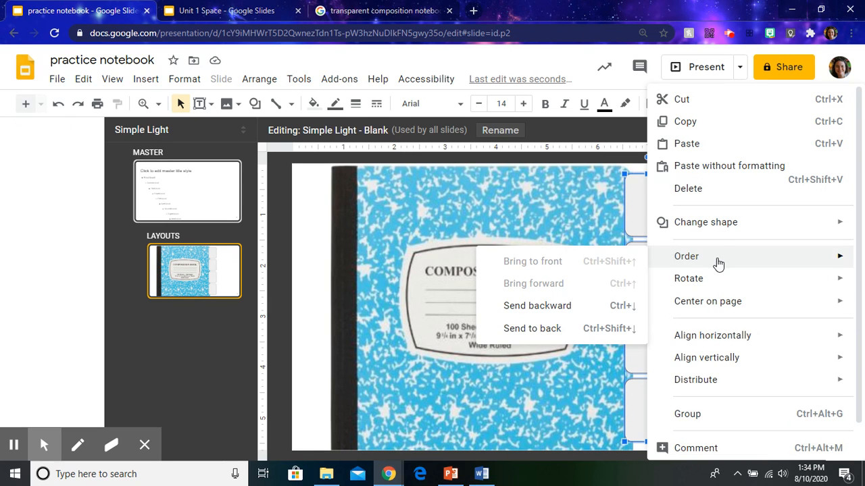
click(550, 329)
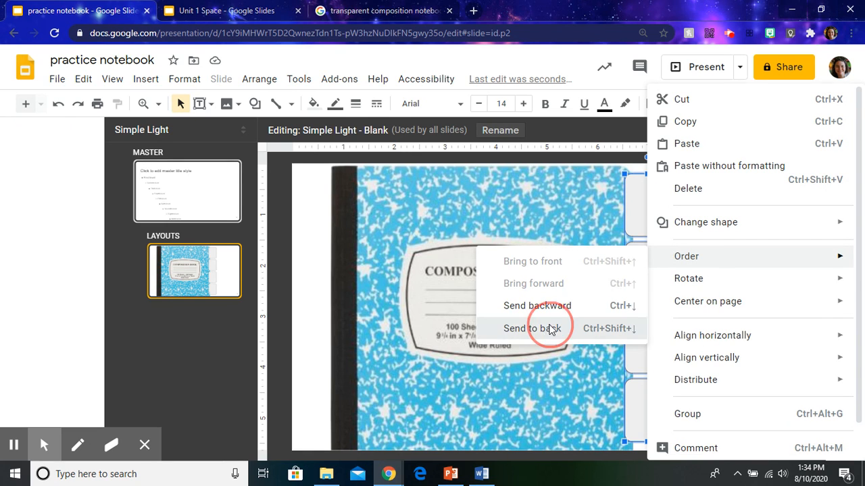
click(720, 329)
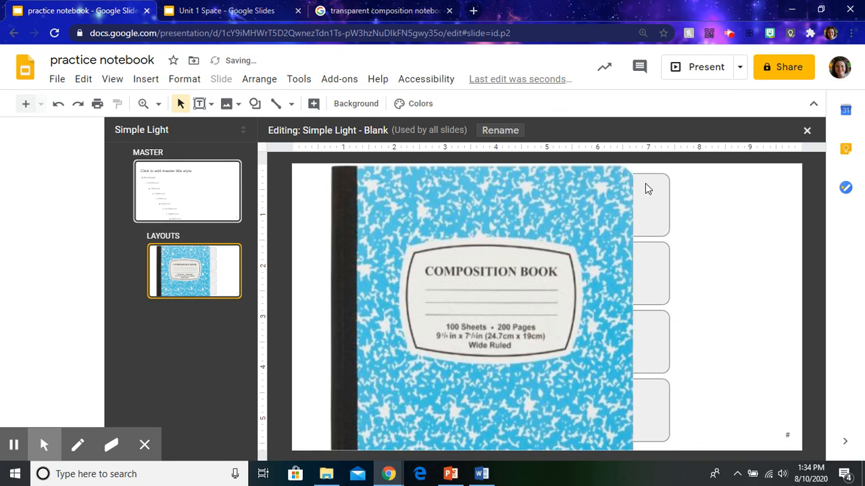
Select all four tabs together and turn on a drop shadow for them.
click(661, 227)
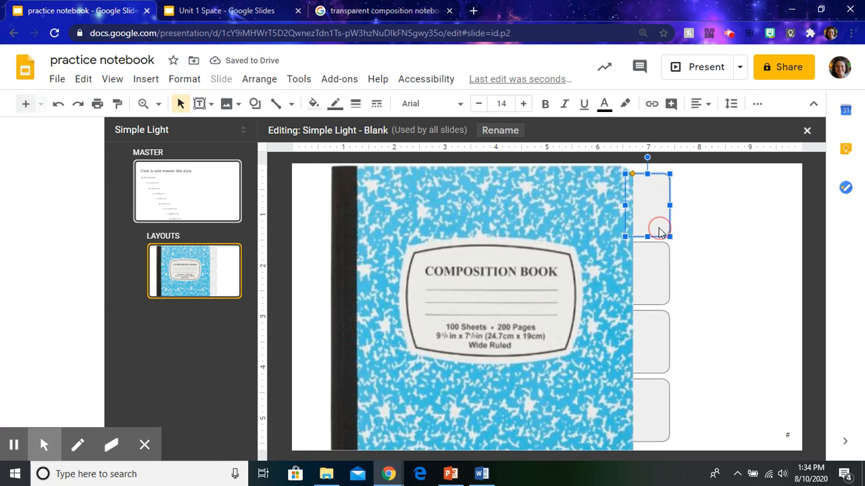
key(Down)
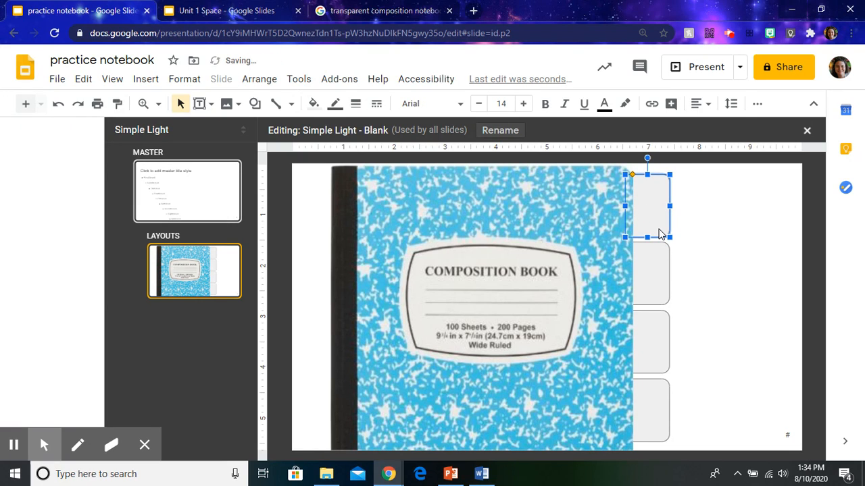
key(Up)
shift+click(655, 269)
shift+click(641, 344)
shift+click(651, 415)
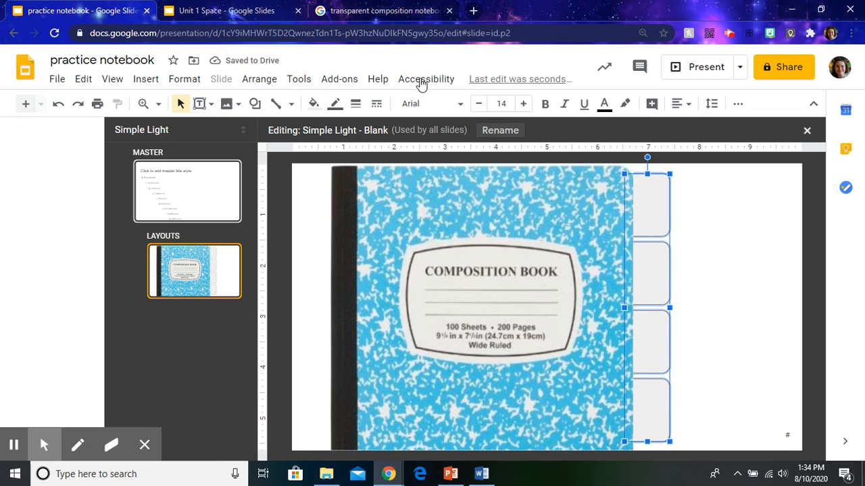
click(737, 103)
click(662, 128)
click(809, 274)
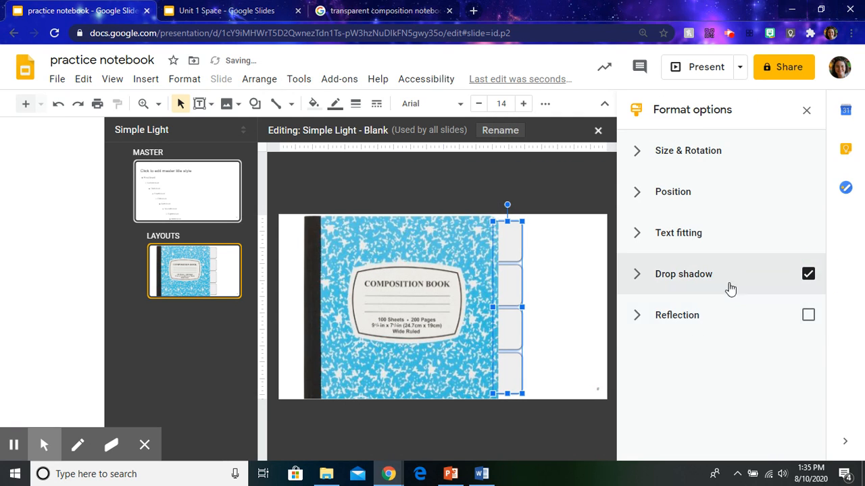
Slightly increase the distance of the tabs' drop shadow and close the format options.
click(636, 277)
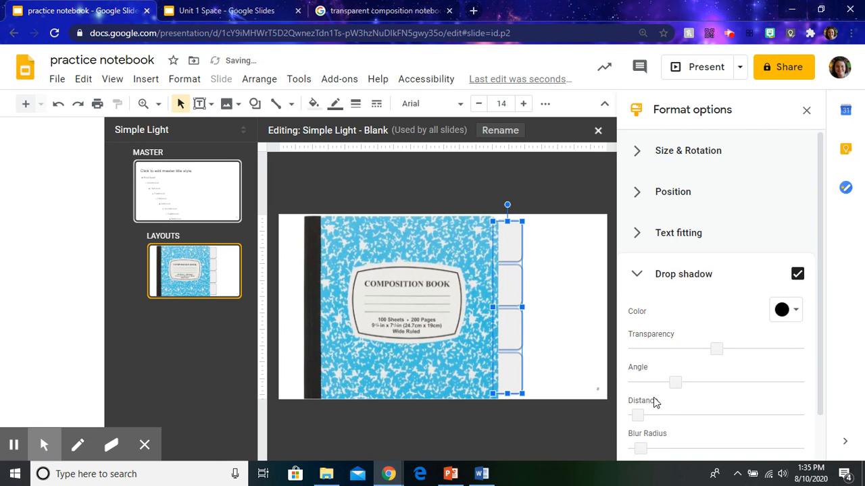
drag(640, 415, 649, 415)
click(589, 375)
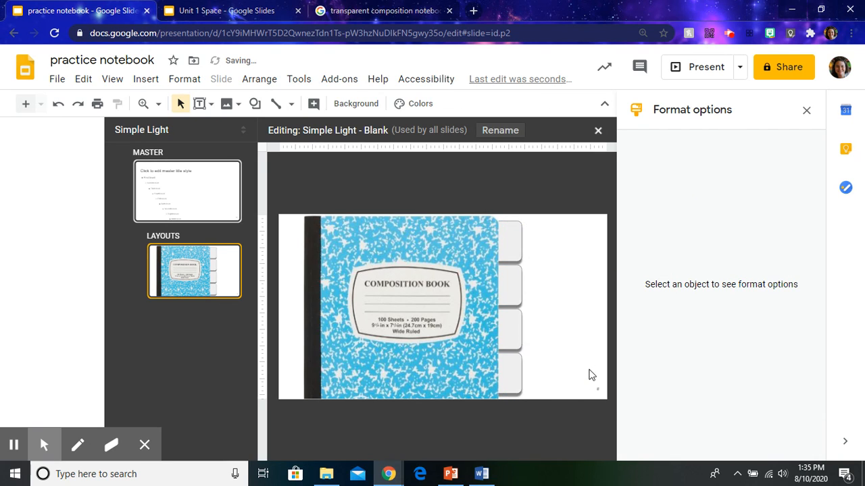
click(808, 110)
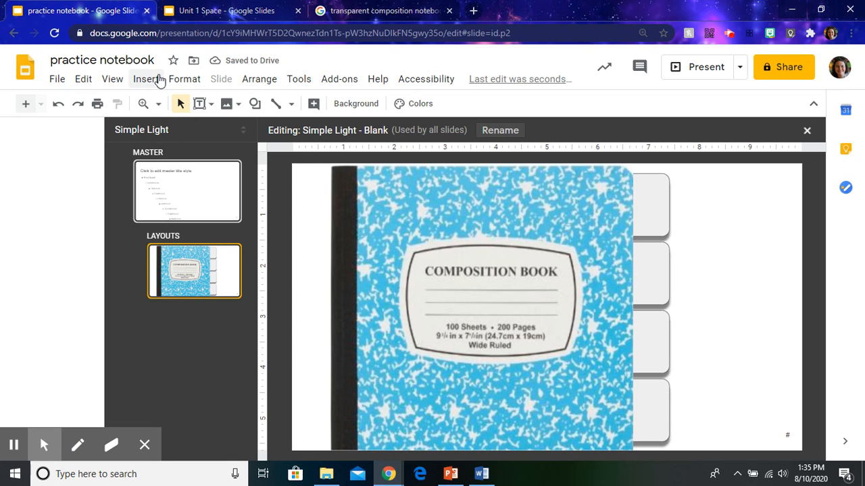
Add a text box on the cover label under the COMPOSITION BOOK heading, reading "Practice Notebook".
click(145, 79)
mouse_move(173, 81)
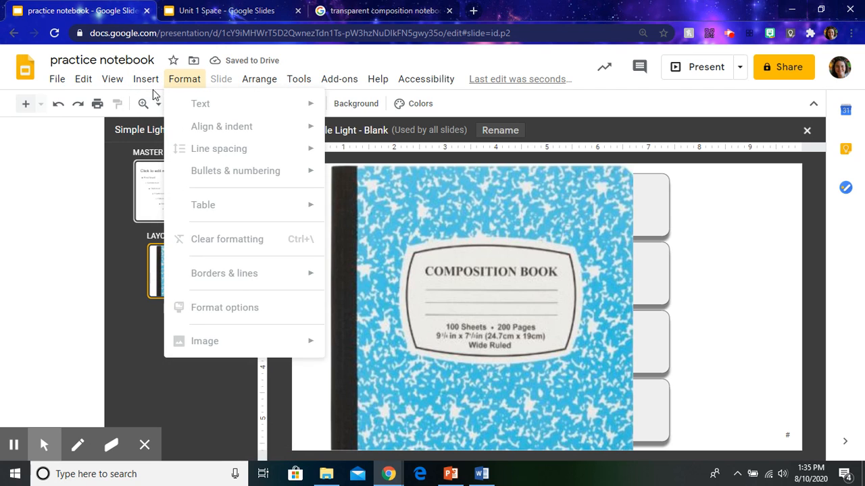
click(169, 131)
drag(432, 279, 548, 299)
text(Pra)
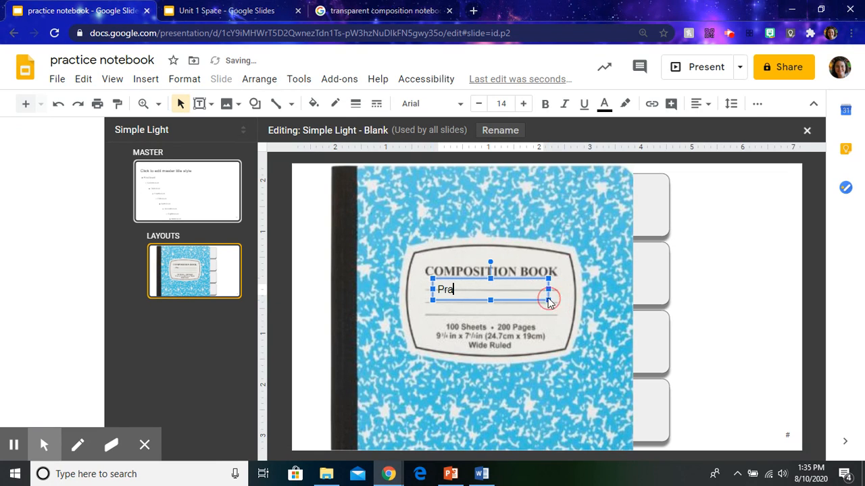
text(ctive Notebook)
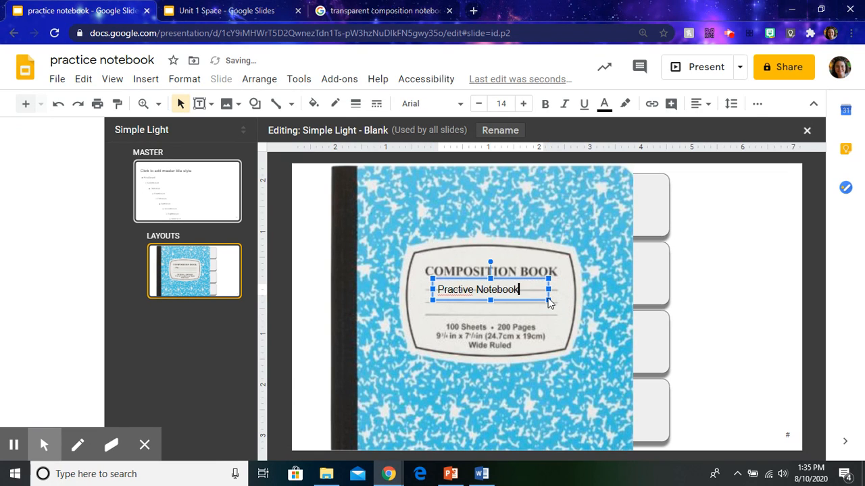
click(468, 289)
key(BackSpace)
text(c)
Move the title text box down onto the middle of the label's lines and narrow it to fit its text.
drag(468, 278, 476, 292)
drag(555, 299, 537, 300)
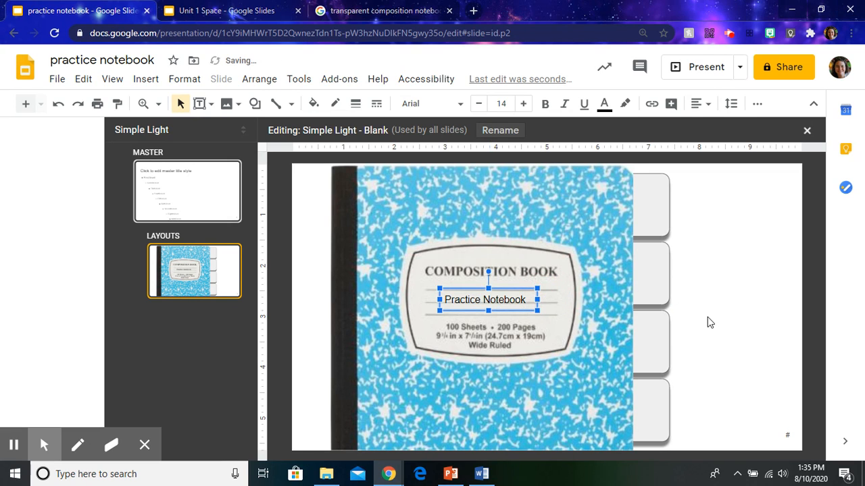
click(707, 318)
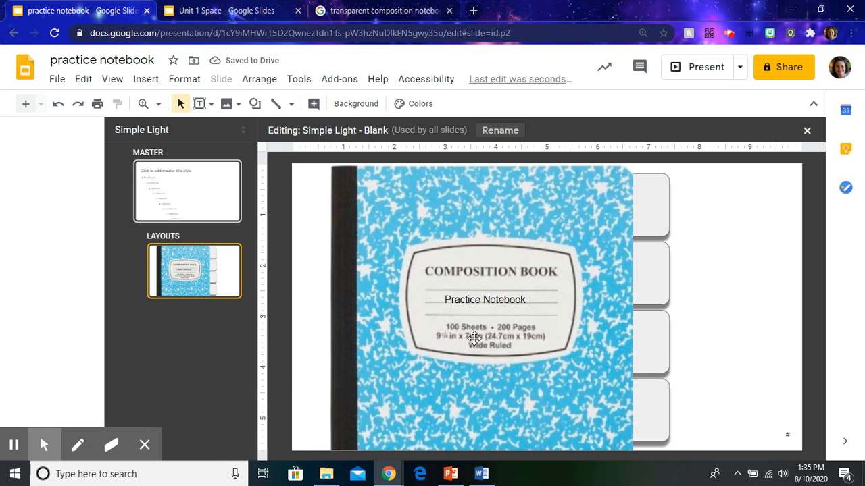
Add a new layout below the notebook cover layout in the theme.
click(192, 345)
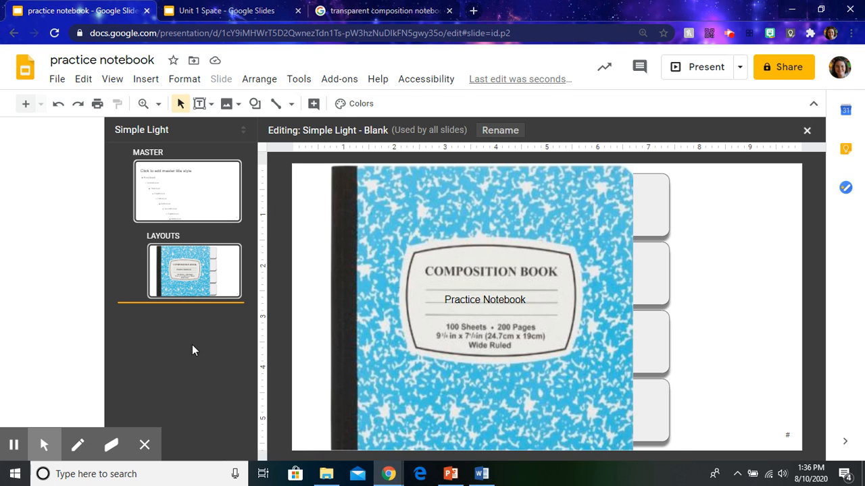
click(146, 80)
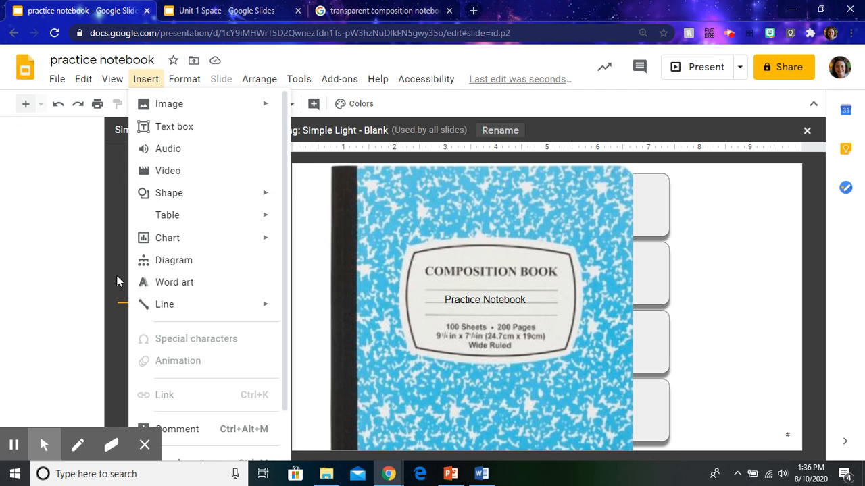
click(202, 295)
click(187, 319)
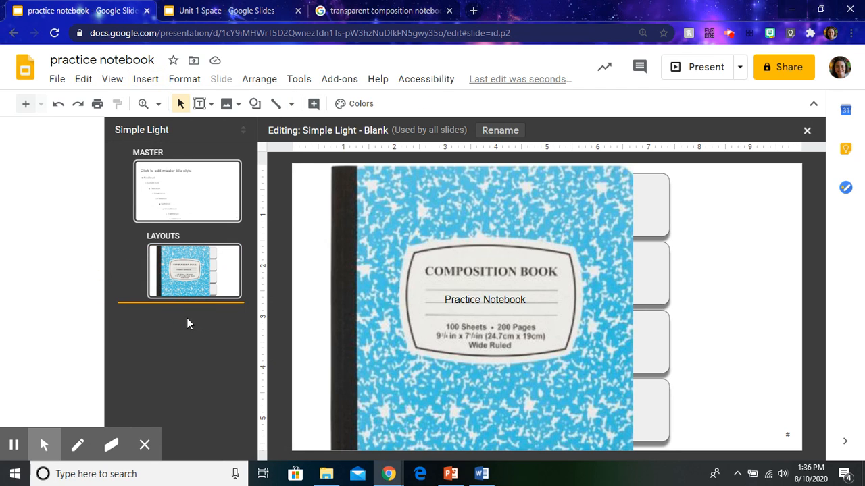
key(Return)
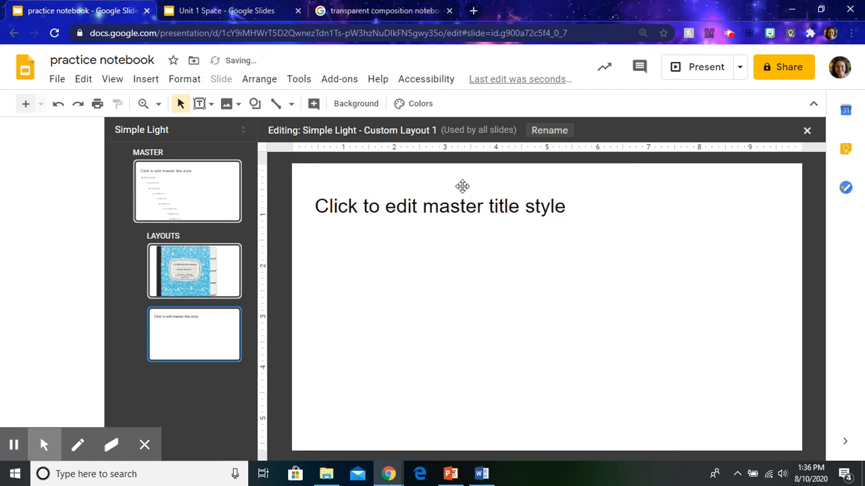
Delete the title placeholder from the new layout to leave it blank.
triple_click(445, 206)
click(441, 189)
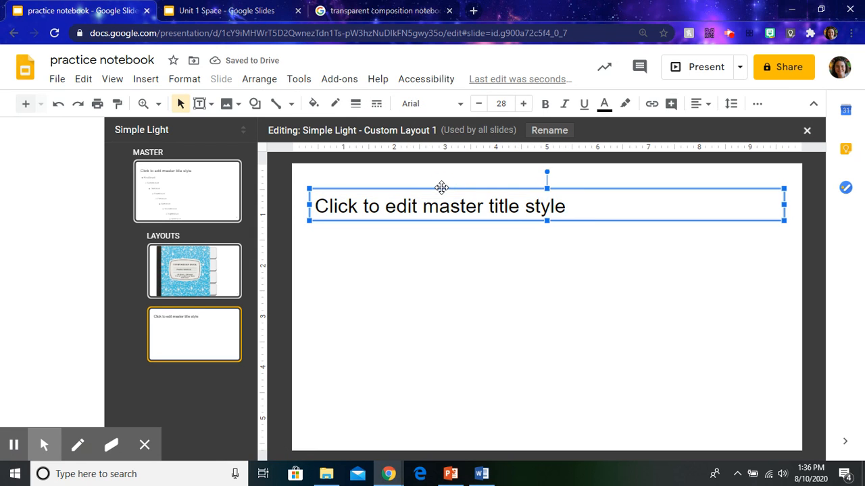
key(Delete)
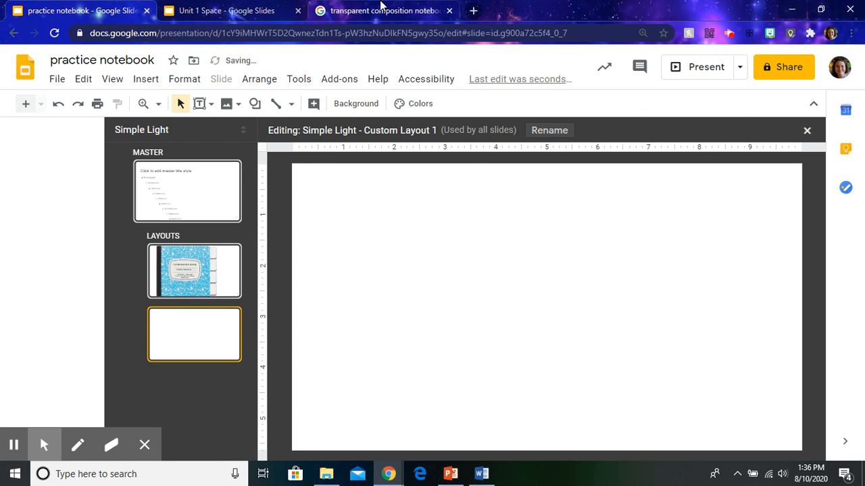
Switch to the Google Images tab, search for "transparent notebook paper" and open the School Notebook Paper Sheet PNG result.
click(382, 11)
scroll(863, 142, up, 2)
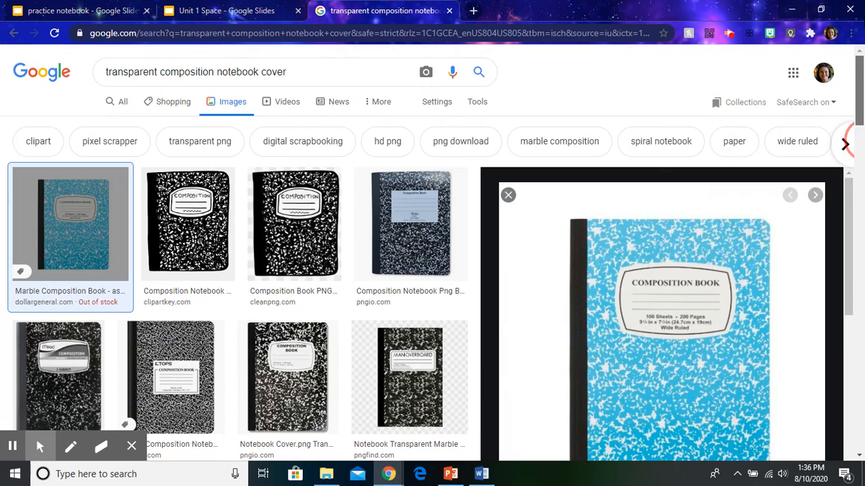
click(295, 75)
drag(296, 75, 1, 30)
click(349, 72)
drag(298, 65, 161, 65)
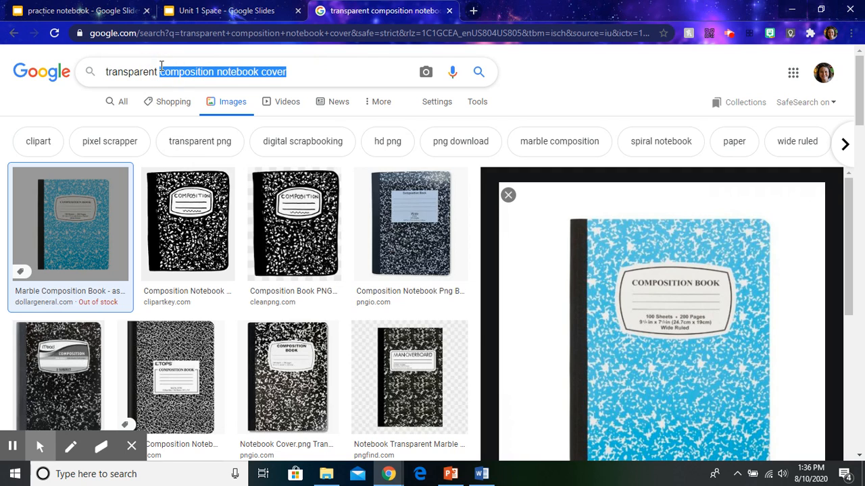
text(notebook paper)
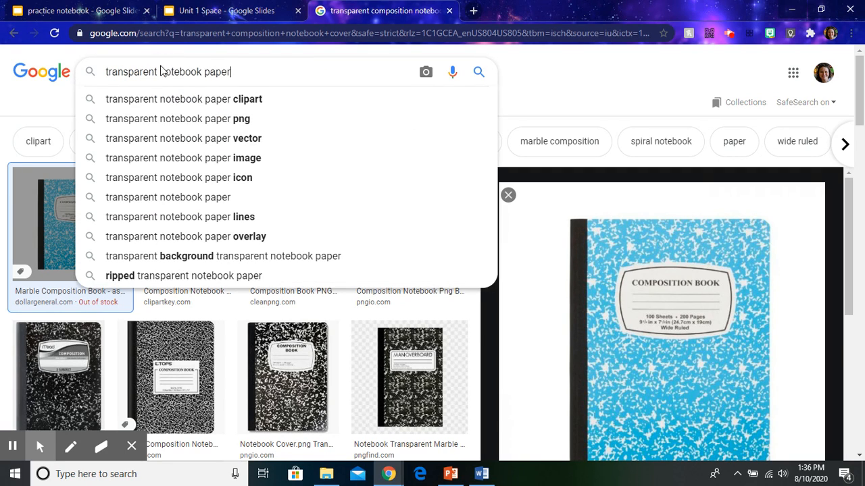
key(Return)
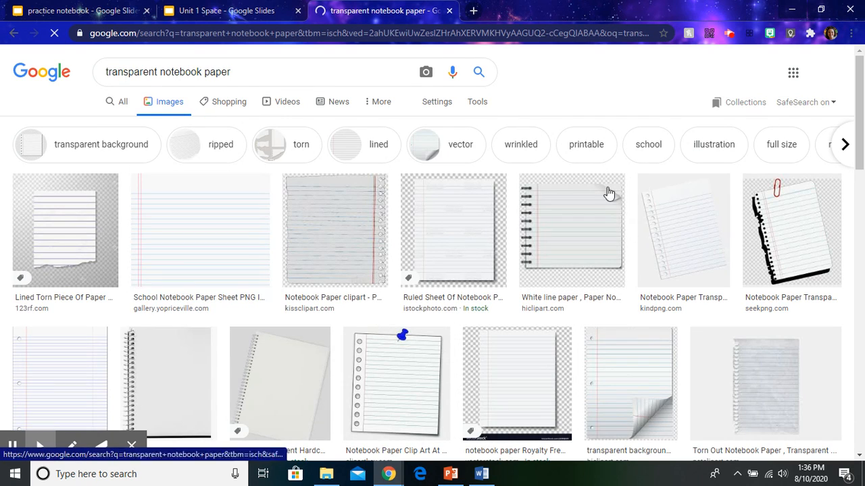
click(177, 216)
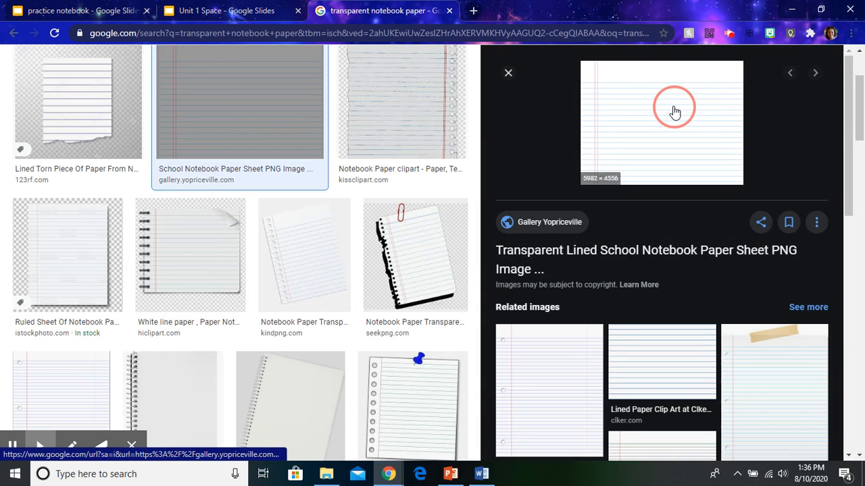
Copy the School Notebook Paper image from the search results and paste it onto the blank layout in the practice notebook.
click(671, 111)
click(379, 11)
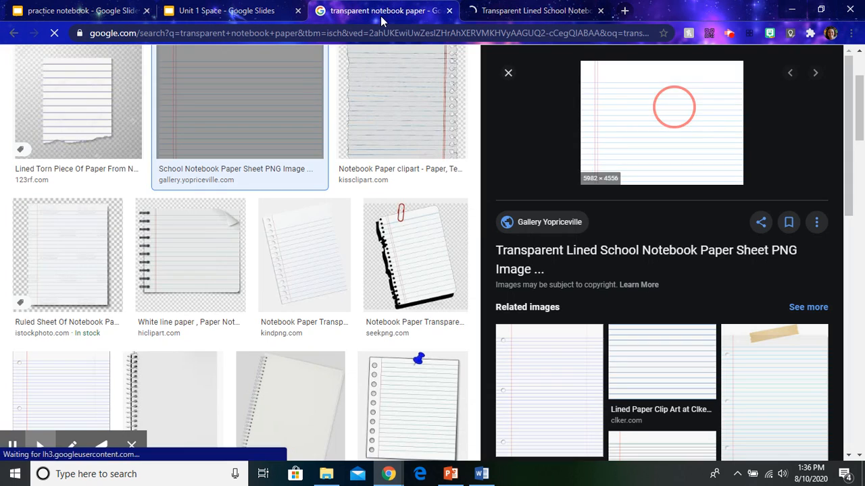
right_click(682, 130)
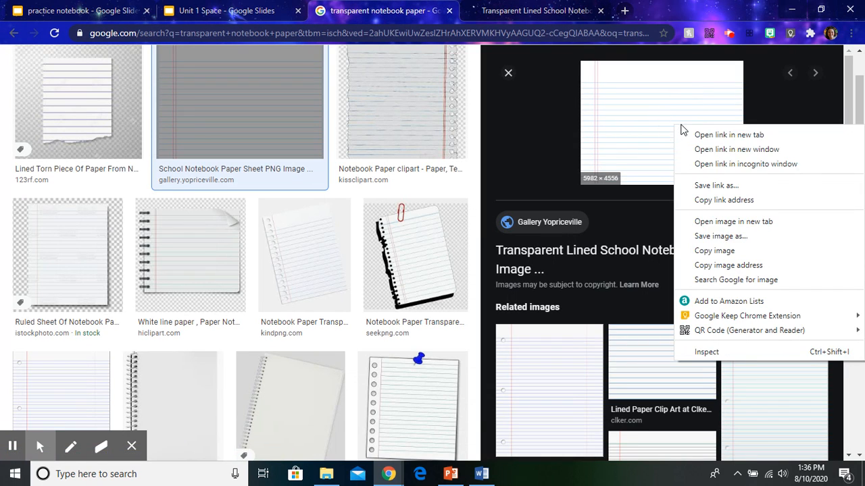
click(739, 249)
click(119, 6)
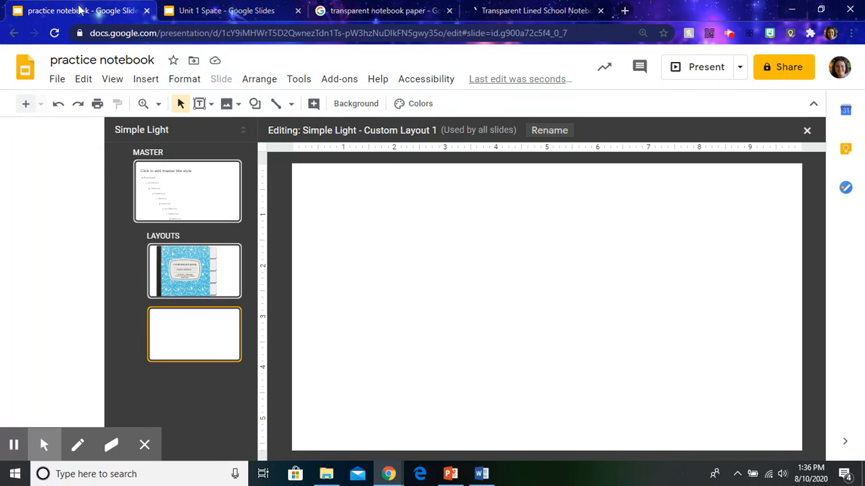
key(ctrl+v)
click(390, 210)
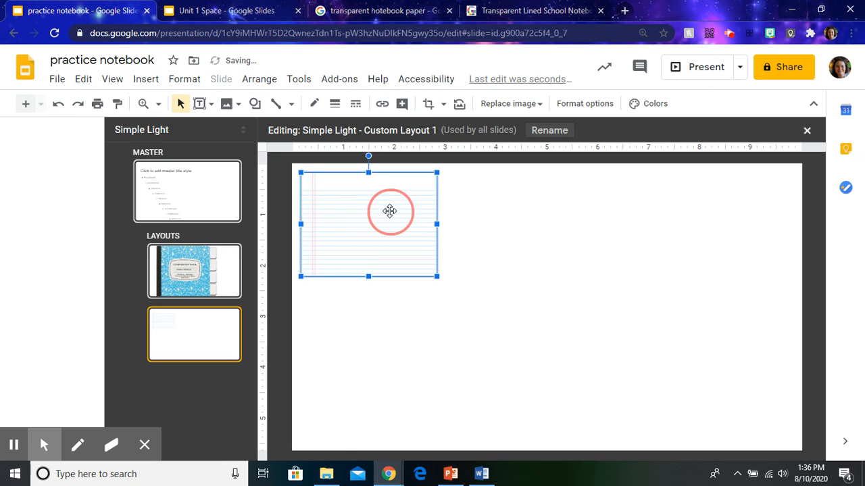
Enlarge the lined-paper image and position it so it fills the full height of the layout.
drag(435, 277, 637, 448)
click(581, 379)
drag(581, 380, 583, 372)
drag(485, 440, 485, 451)
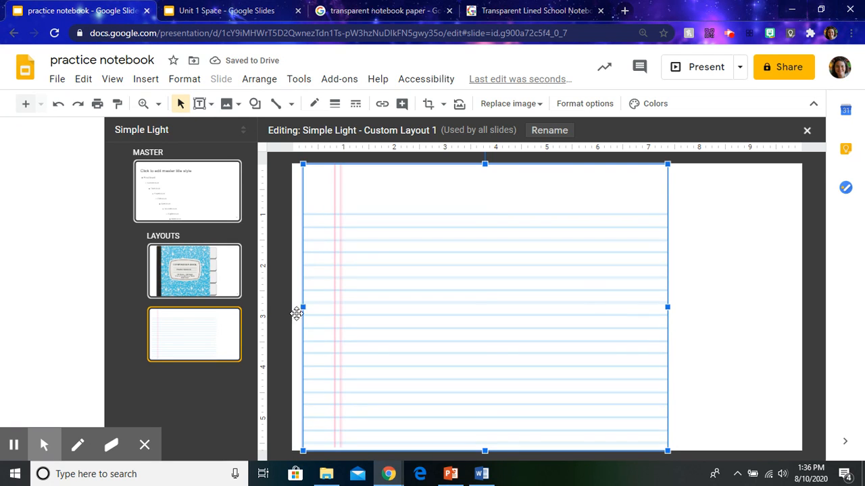
On the cover layout, label the first tab "Table of contents" and widen the tab to fit the text.
click(227, 264)
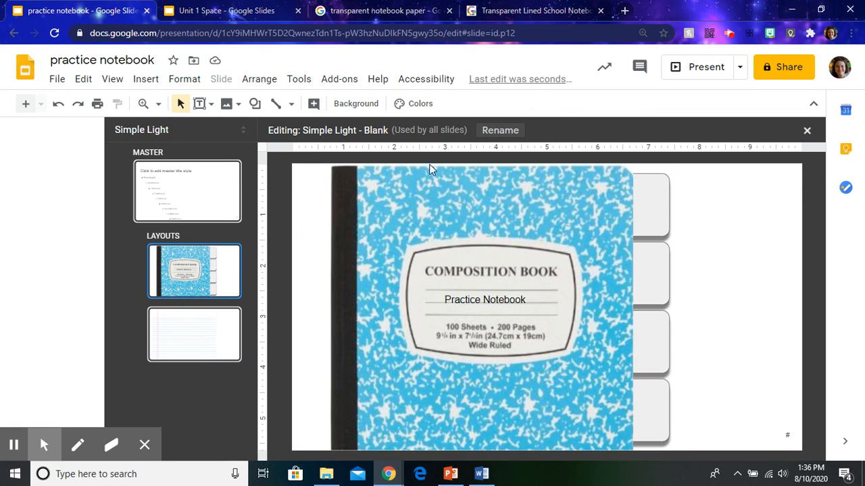
click(664, 200)
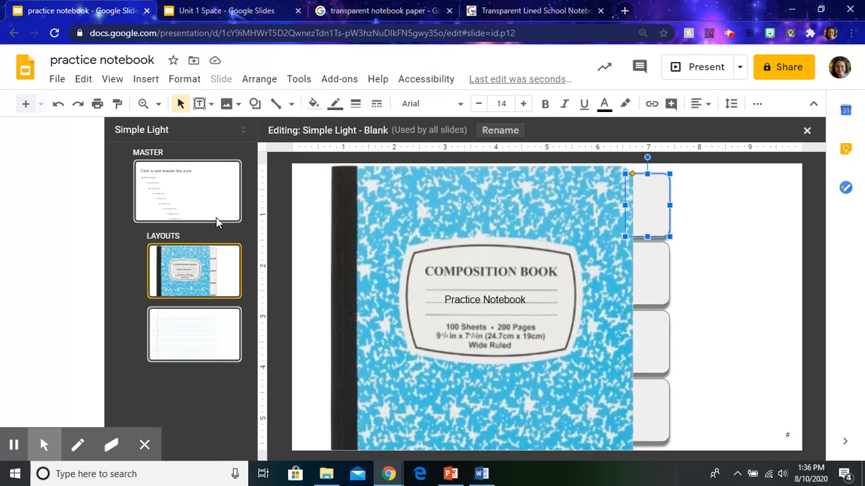
click(647, 212)
right_click(647, 211)
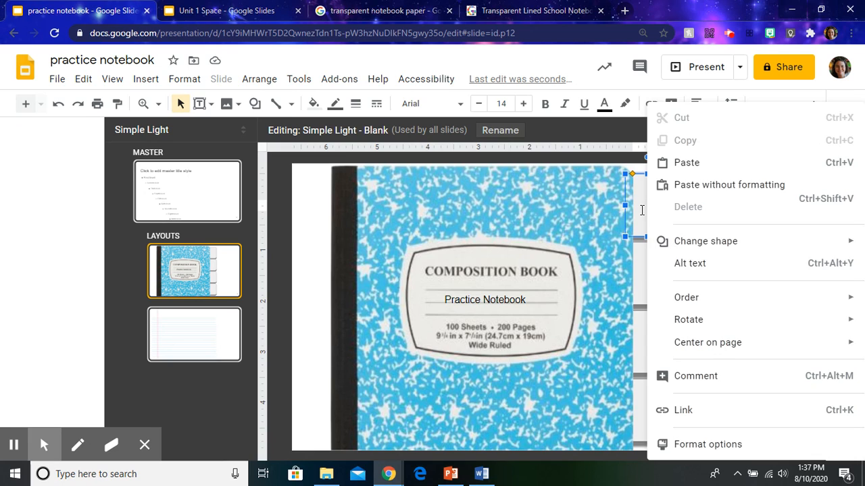
click(642, 210)
click(642, 210)
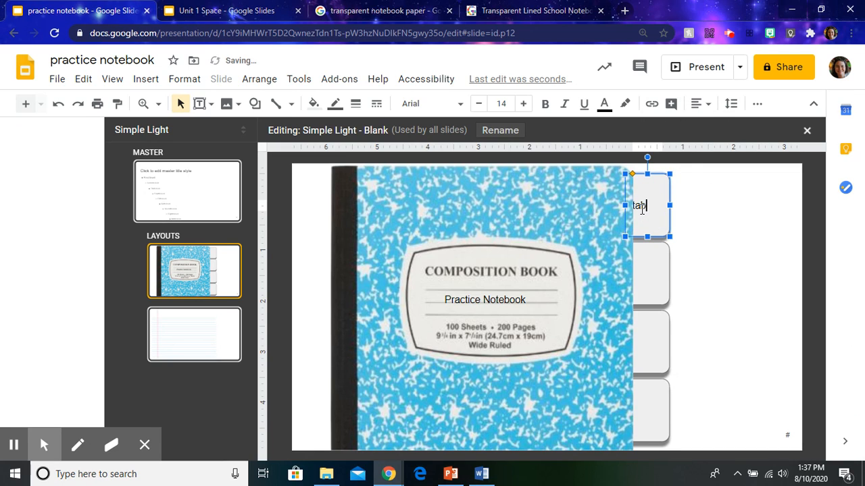
text(tableb of content)
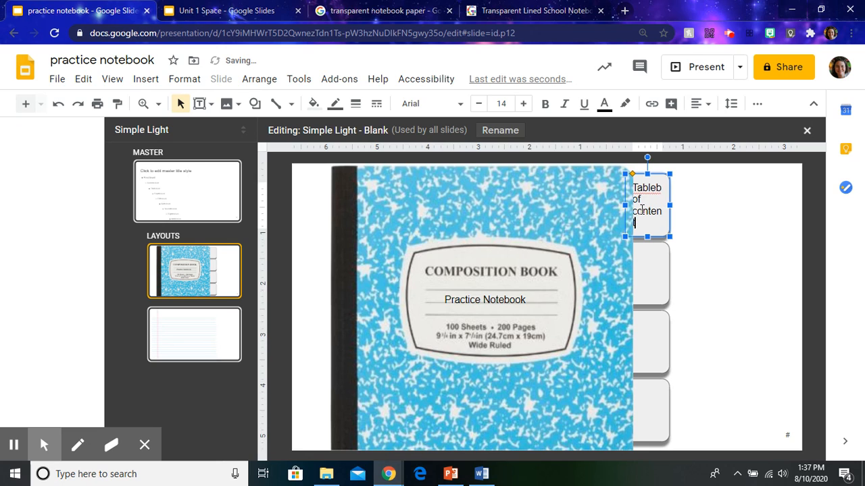
drag(671, 205, 683, 205)
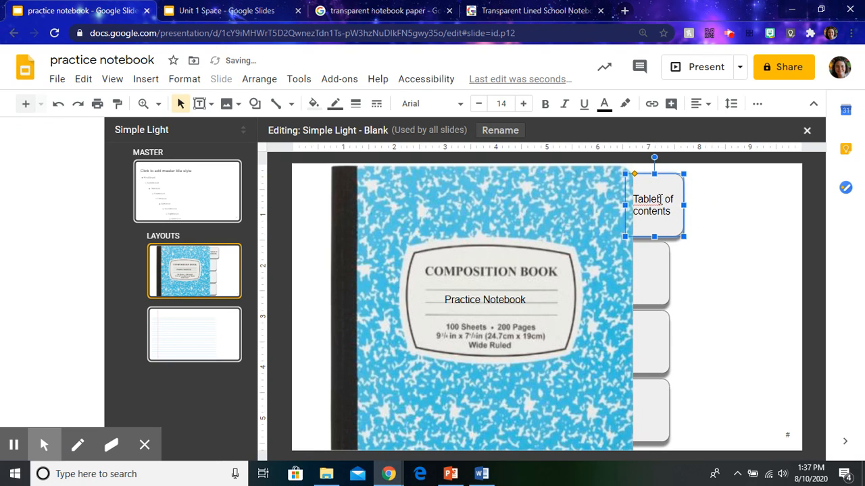
click(660, 200)
key(BackSpace)
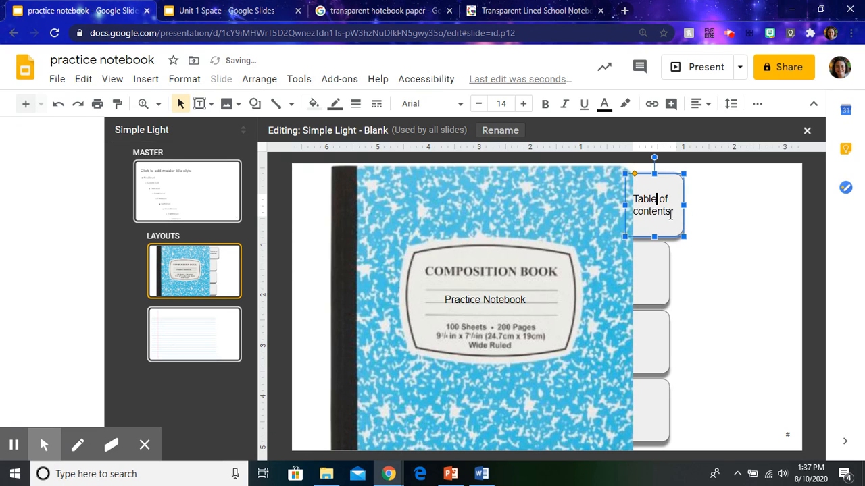
Label the second tab "Notes" and widen it to about match the tab above.
click(645, 258)
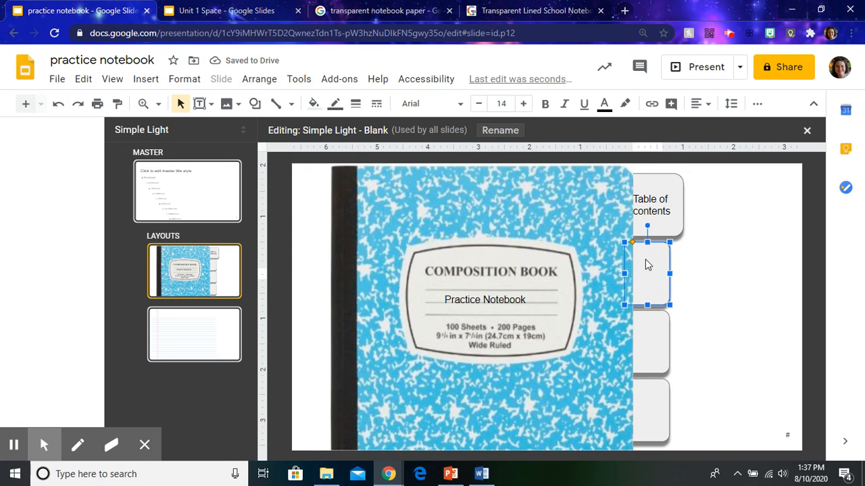
text(Notes)
click(667, 273)
drag(668, 272, 685, 273)
Label the third tab "Glossary" and widen it to fit alongside the others.
click(645, 342)
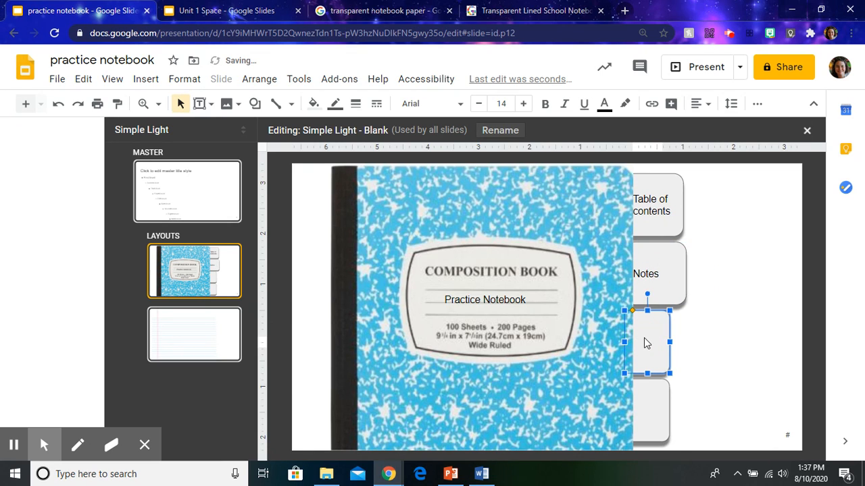
text(Glossary)
drag(670, 342, 688, 343)
Label the fourth tab "Activities" with a capital A and widen it to match the Glossary tab.
click(654, 407)
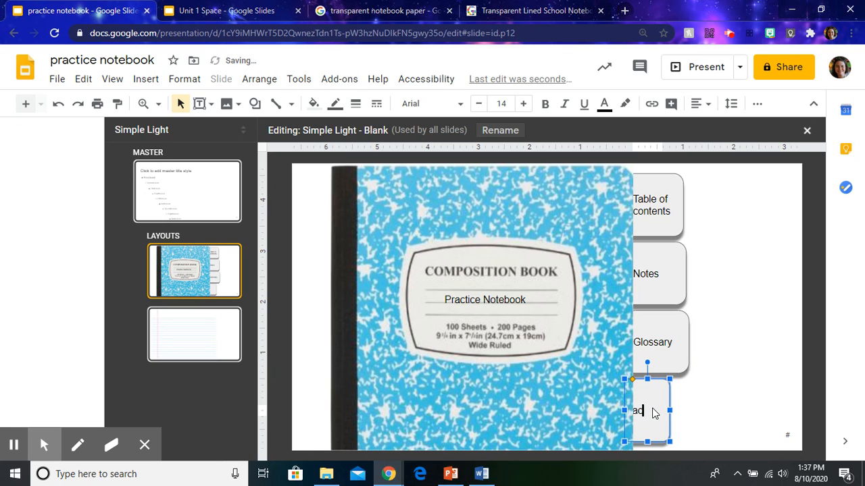
text(activities)
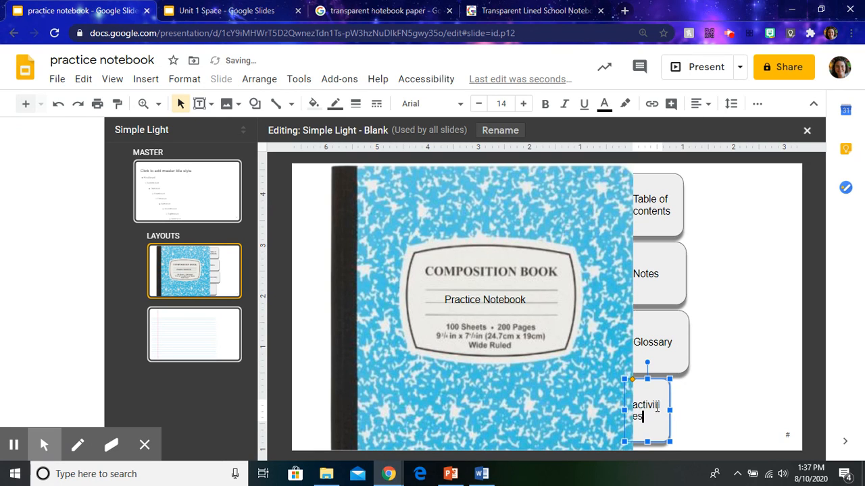
drag(669, 410, 699, 409)
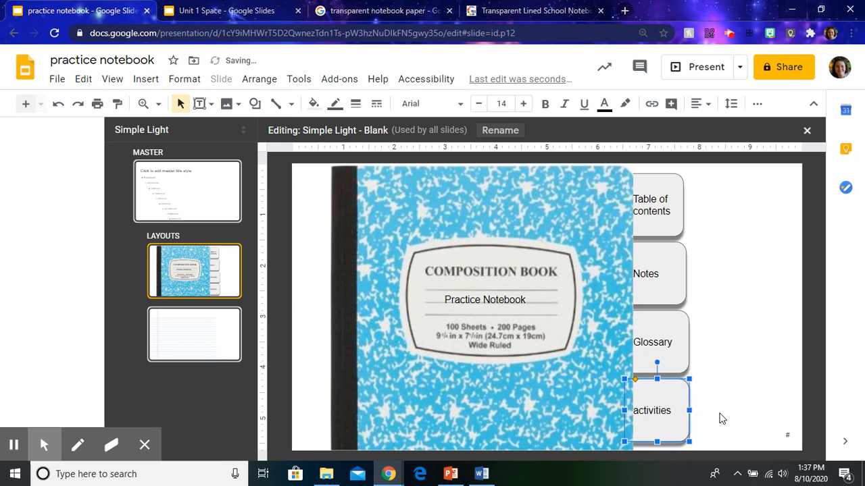
click(635, 410)
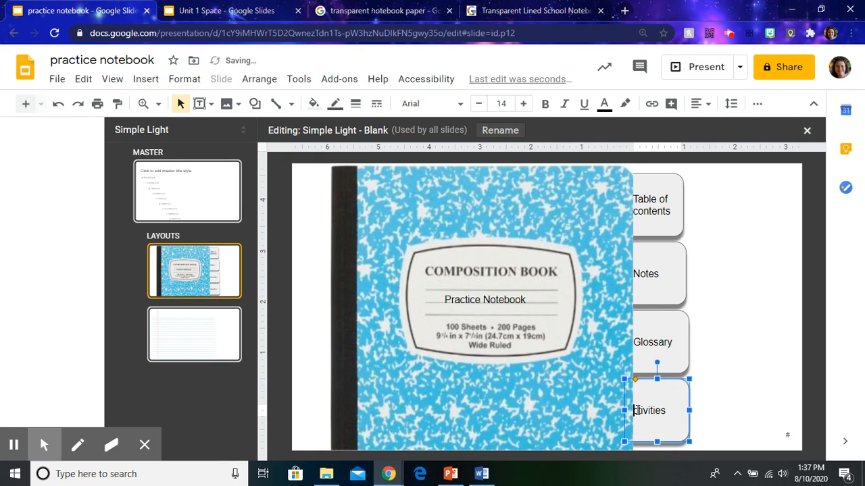
key(BackSpace)
text(A)
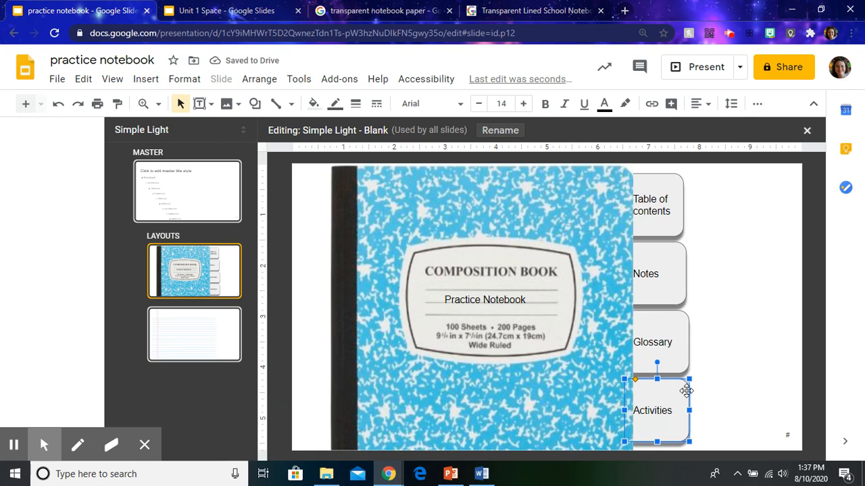
Copy all four labelled tabs from the cover layout and paste them onto the lined-paper layout.
click(652, 186)
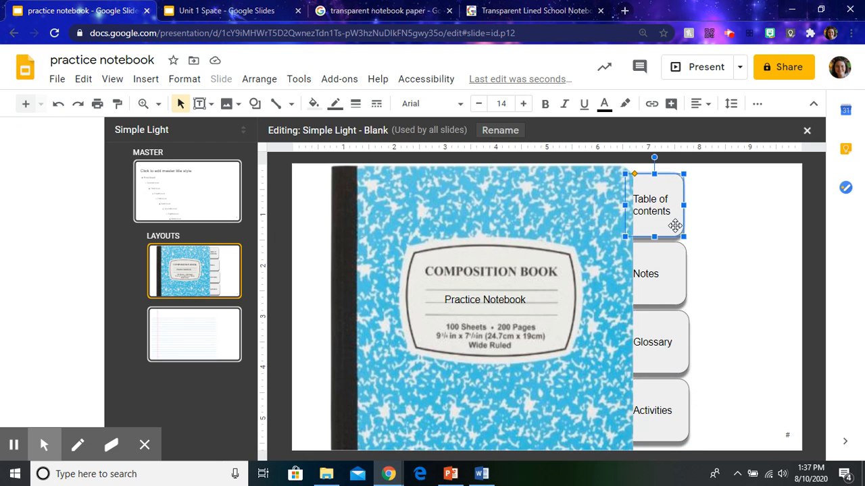
click(666, 213)
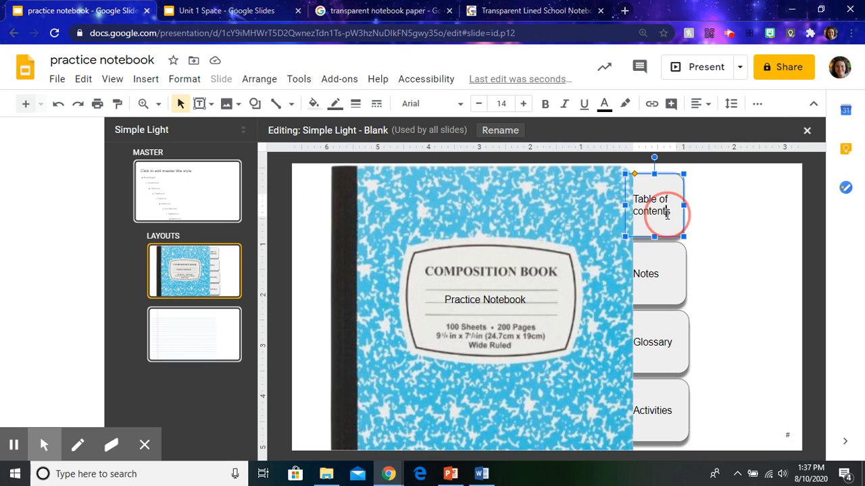
shift+click(665, 292)
shift+click(666, 368)
shift+click(667, 417)
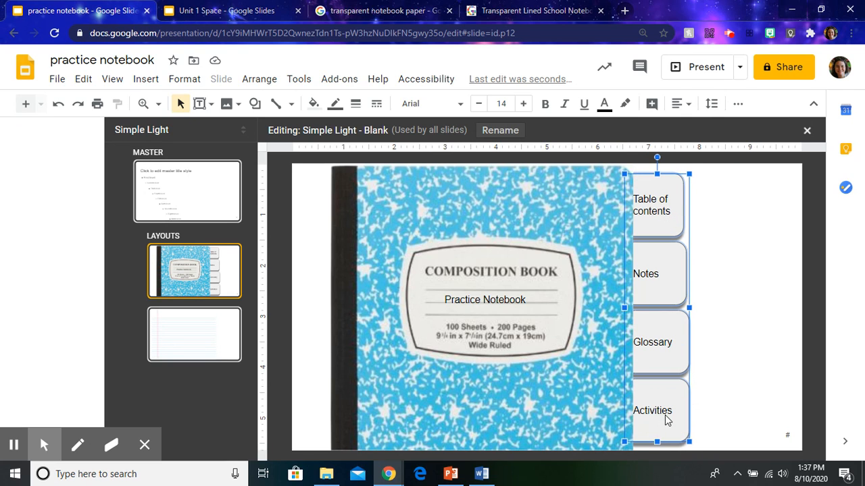
click(187, 323)
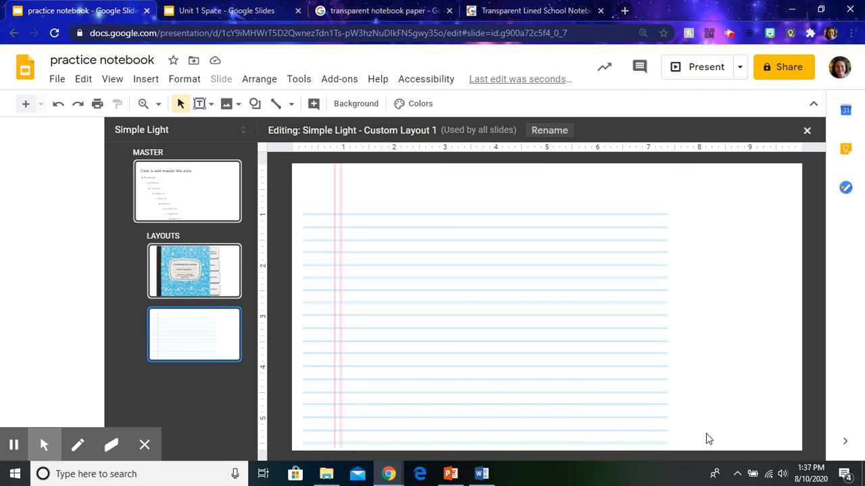
key(ctrl+v)
Move the four pasted tabs so they slightly overlap the right edge of the lined paper.
drag(660, 365, 689, 361)
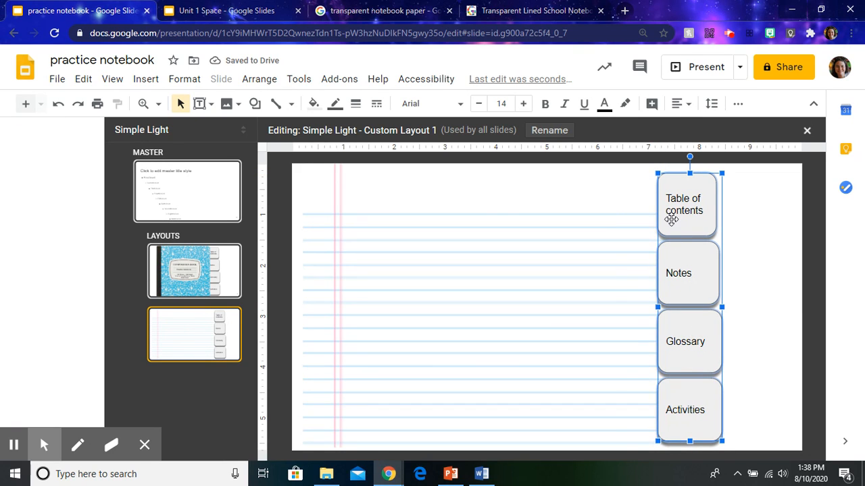
drag(671, 219, 668, 220)
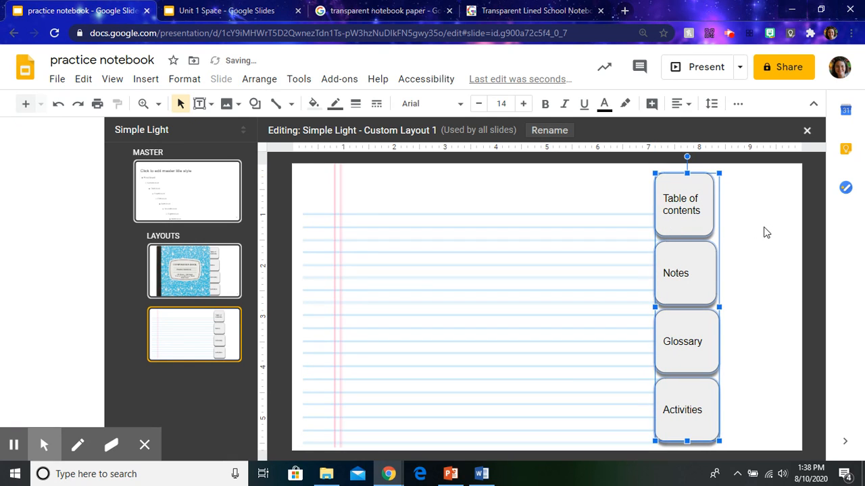
click(765, 231)
click(689, 227)
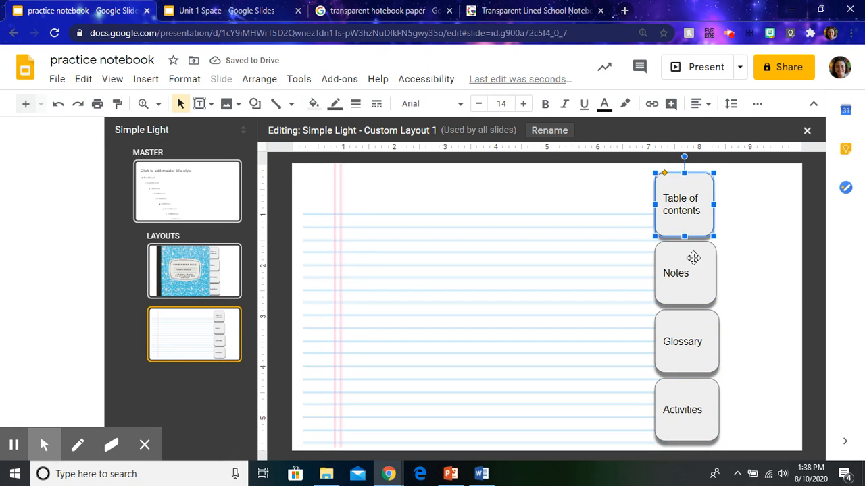
click(693, 257)
key(Down)
key(Up)
click(694, 259)
click(700, 306)
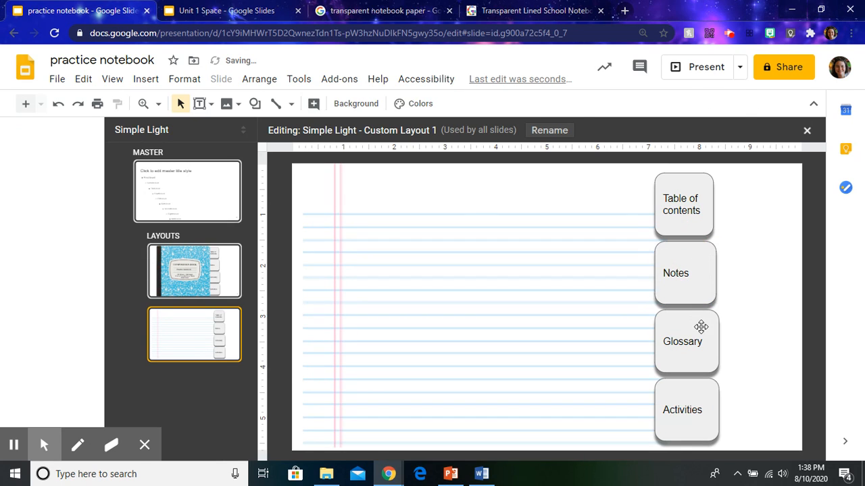
Send the Notes, Glossary and Activities tabs to the back, behind the lined-paper image.
click(700, 324)
shift+click(698, 294)
shift+click(686, 426)
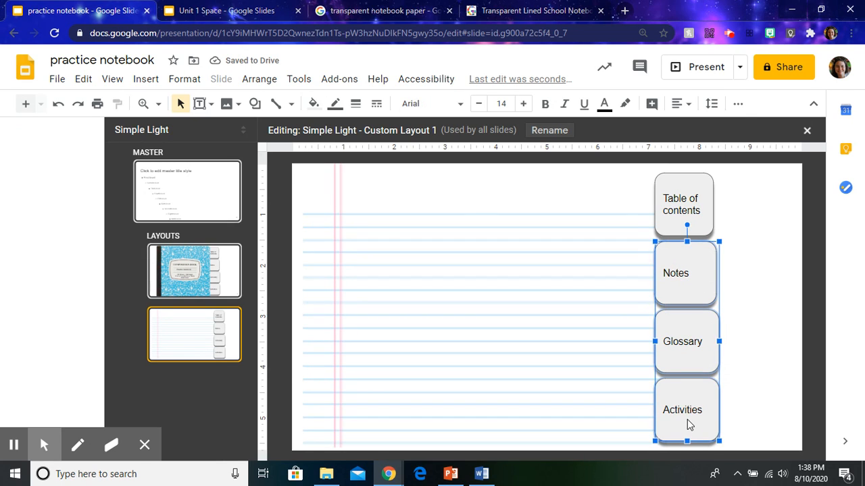
right_click(687, 420)
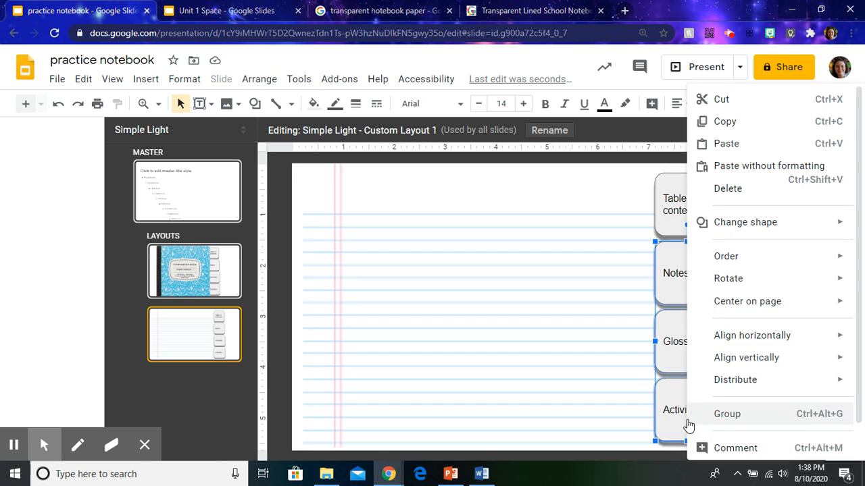
mouse_move(744, 262)
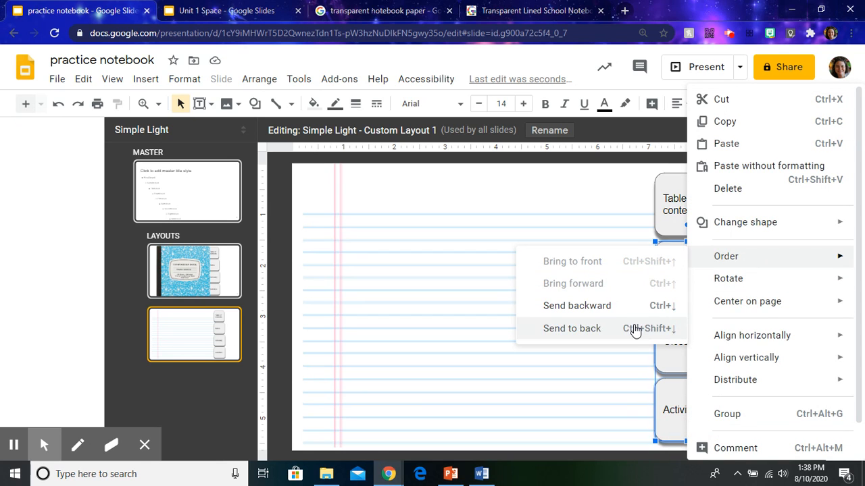
click(574, 329)
Shift the Notes, Glossary and Activities tabs slightly outward from the paper, and move the Table of contents tab to line up with them.
click(686, 279)
drag(686, 279, 693, 285)
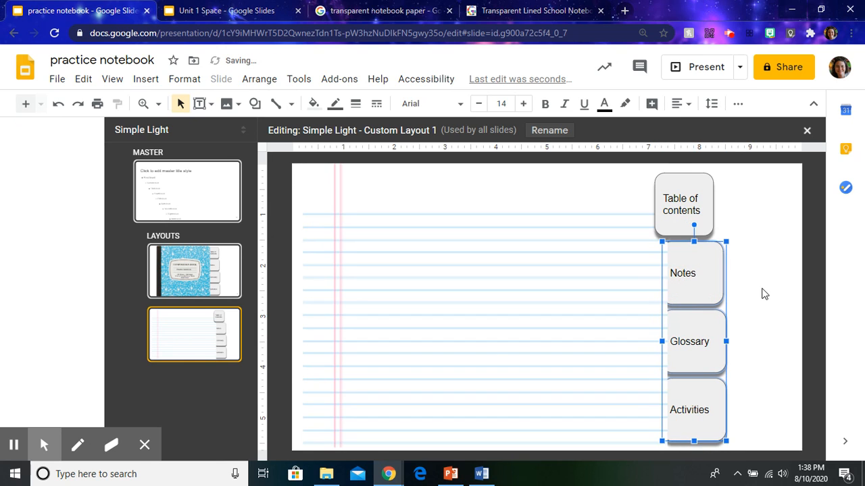
click(764, 294)
drag(698, 224, 704, 227)
click(771, 242)
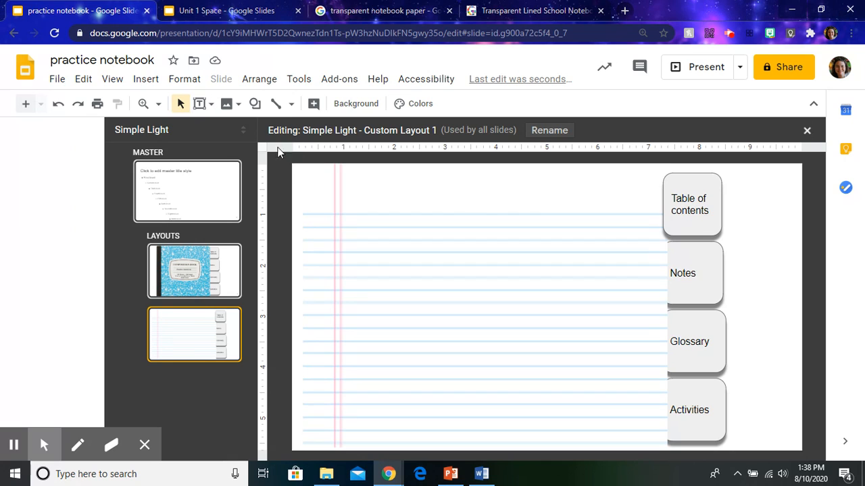
click(148, 80)
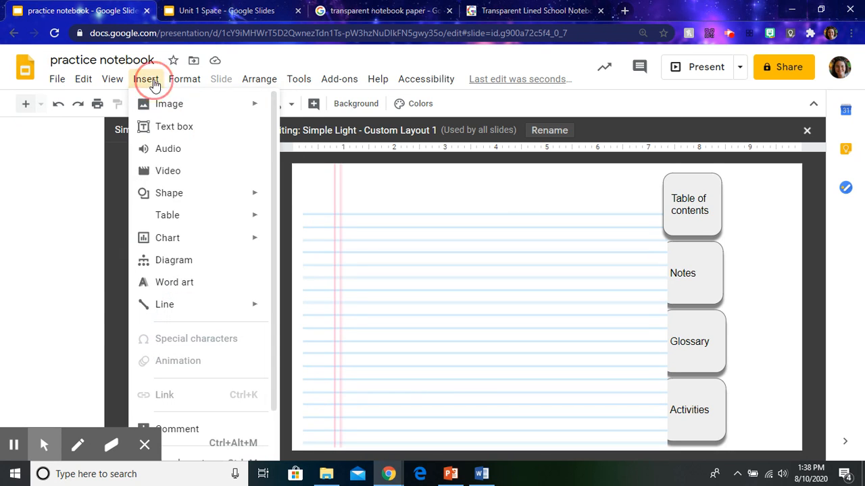
mouse_move(183, 222)
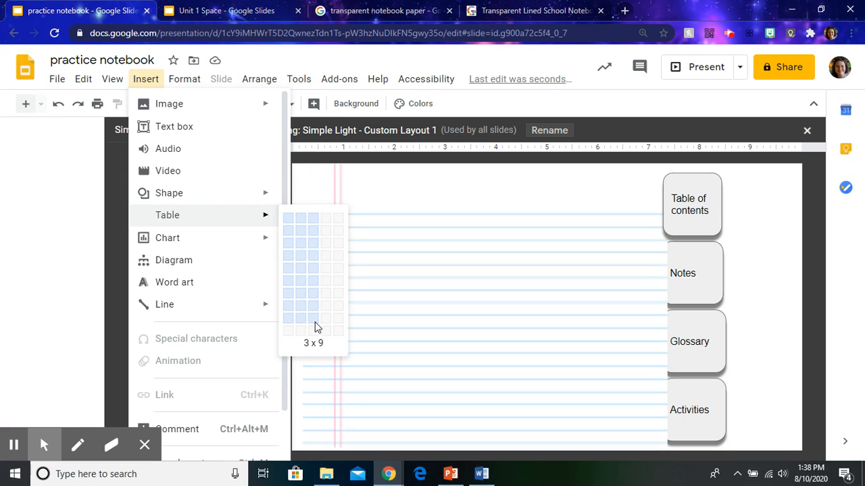
click(226, 11)
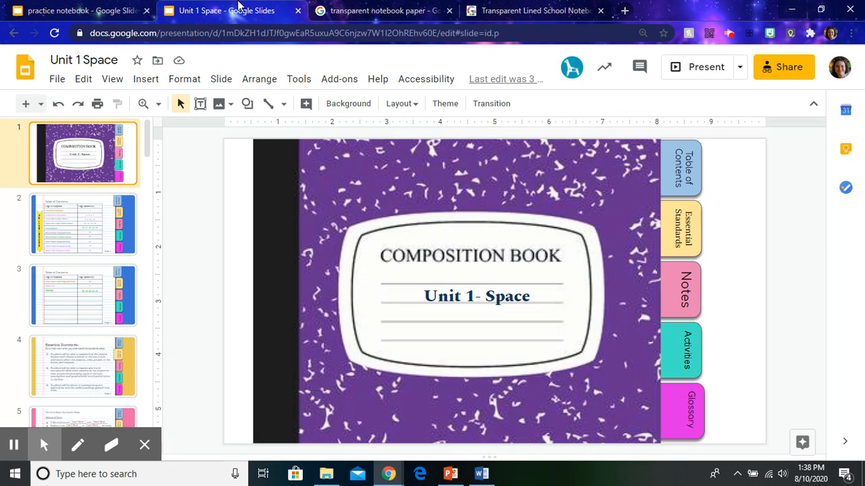
click(66, 235)
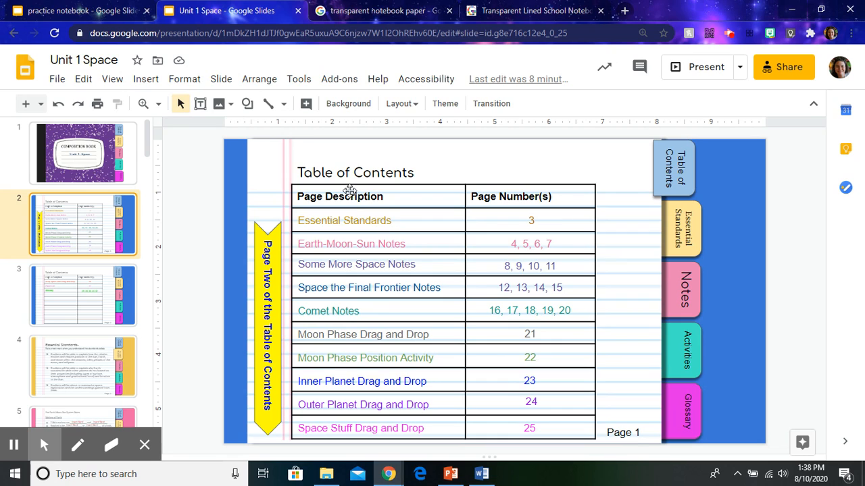
click(98, 11)
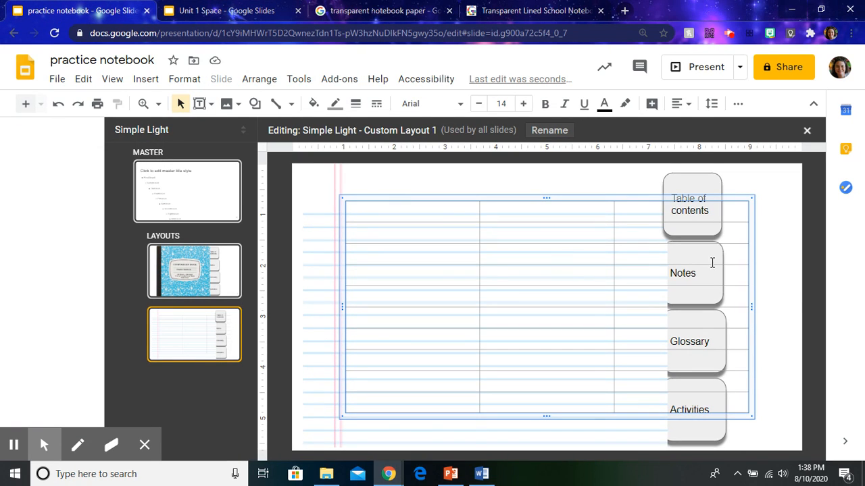
click(804, 298)
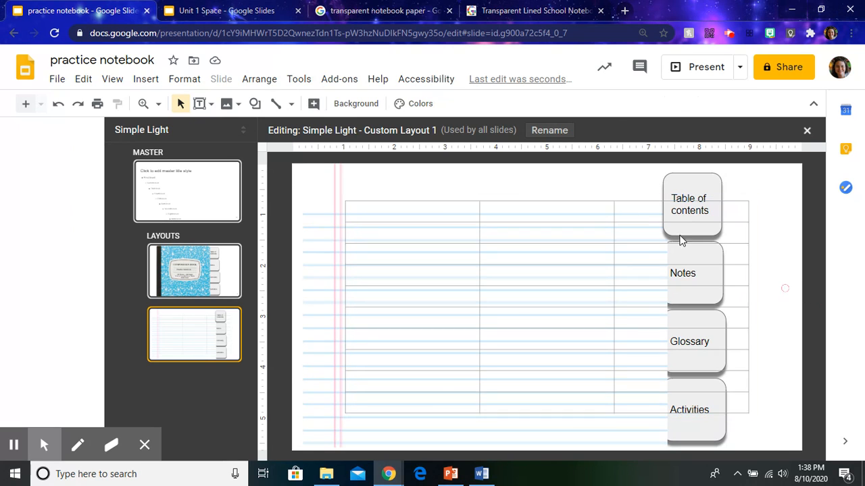
click(552, 209)
key(Escape)
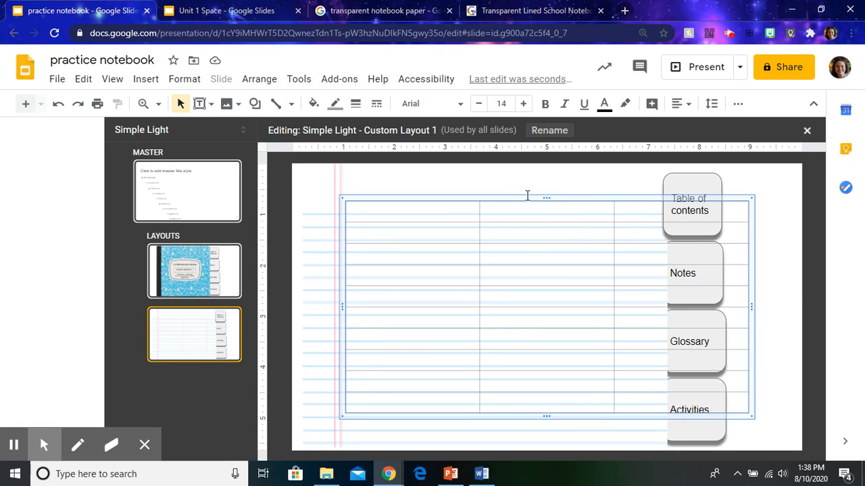
key(Delete)
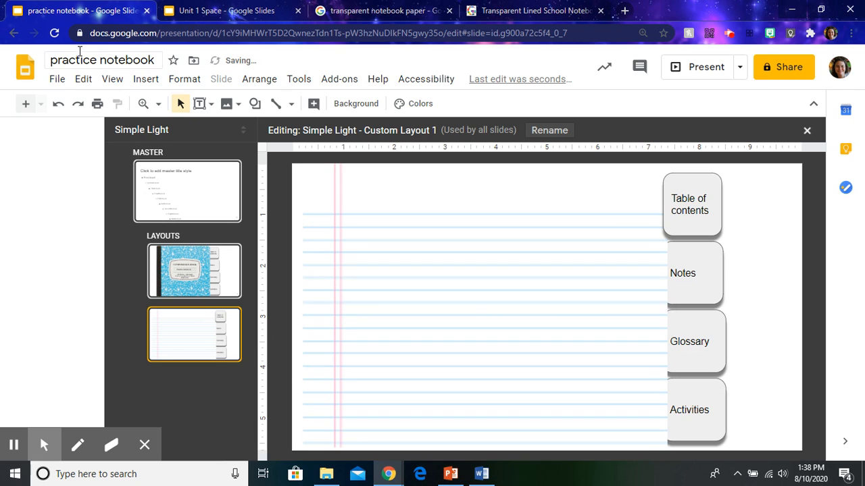
Insert a table of 2 columns and 11 rows on the lined-paper layout, narrow it to clear the tabs, and lower it onto the ruled lines.
click(146, 80)
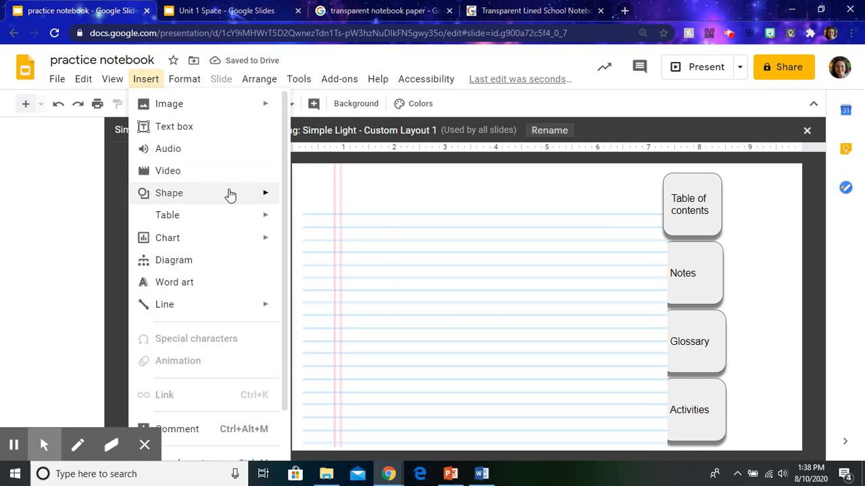
mouse_move(248, 221)
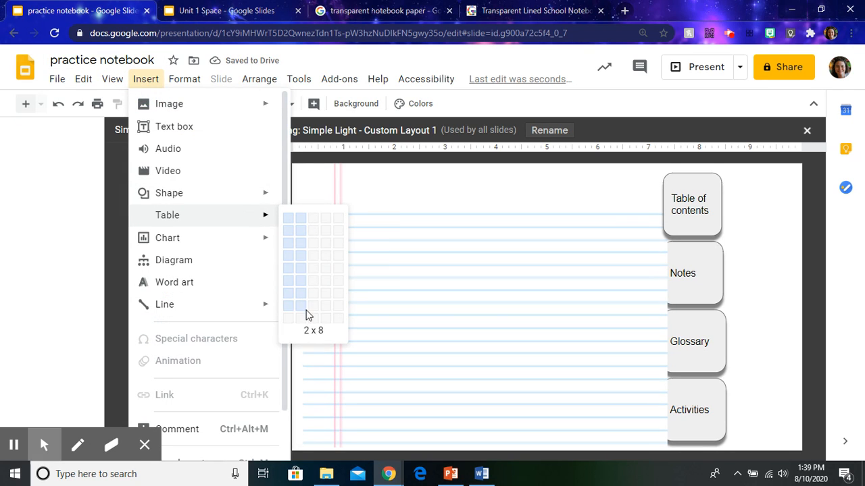
click(306, 346)
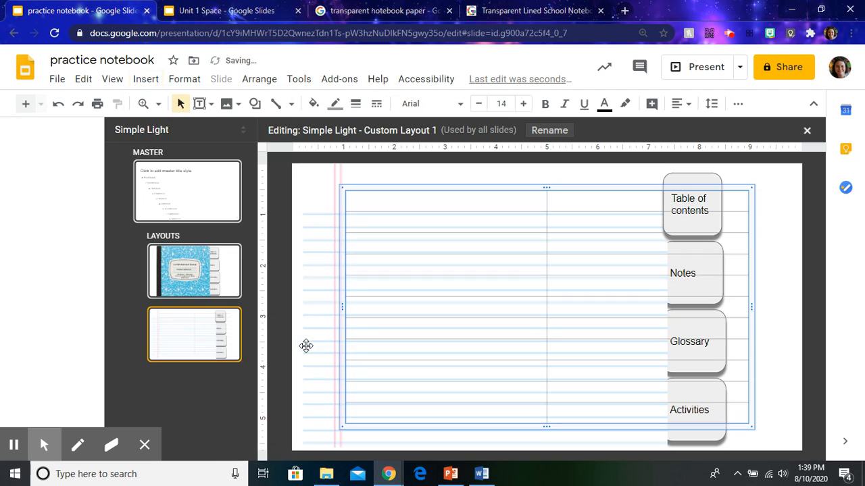
drag(751, 307, 653, 315)
drag(545, 192, 543, 211)
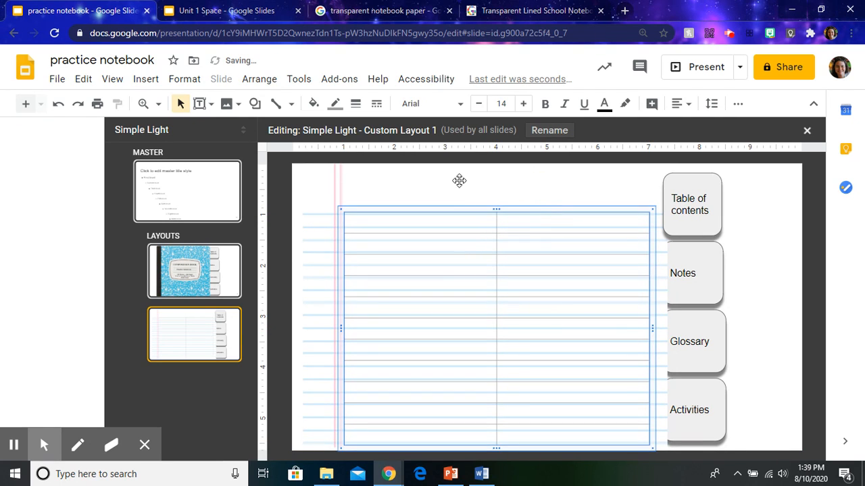
click(276, 198)
Add a text box above the table on the lined paper with the heading "Table of Contents".
click(146, 80)
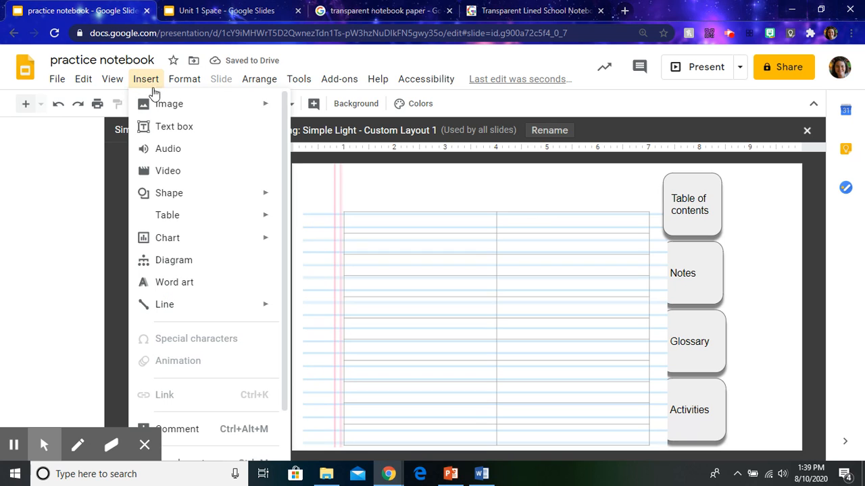
click(196, 134)
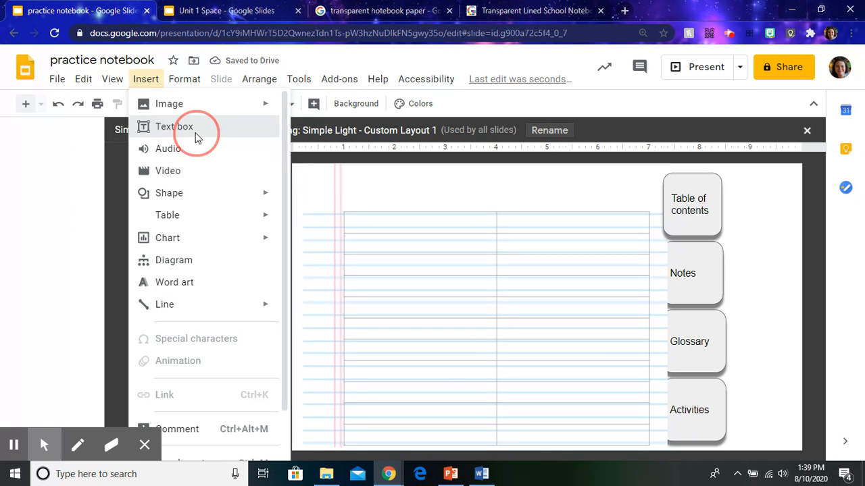
drag(352, 179, 622, 204)
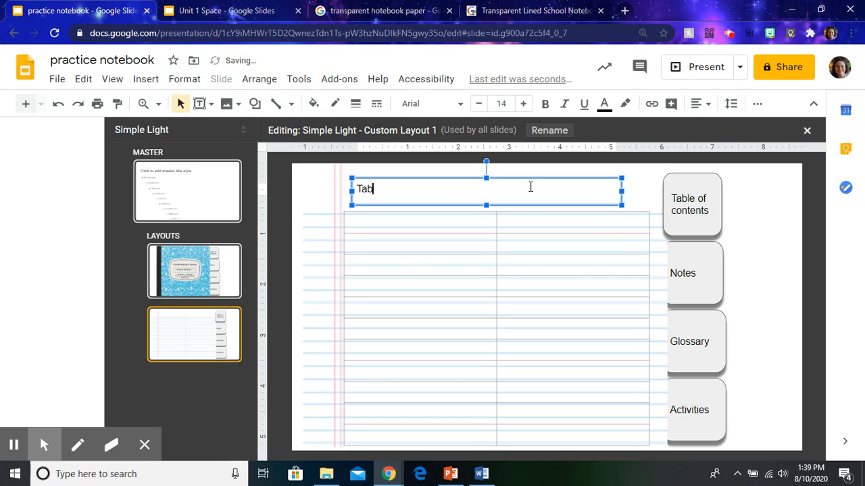
text(Tabel)
key(BackSpace)
key(BackSpace)
key(BackSpace)
text(le of Conten)
Enter the column headings "Page Description" and "Pages" in the first row of the table.
click(472, 221)
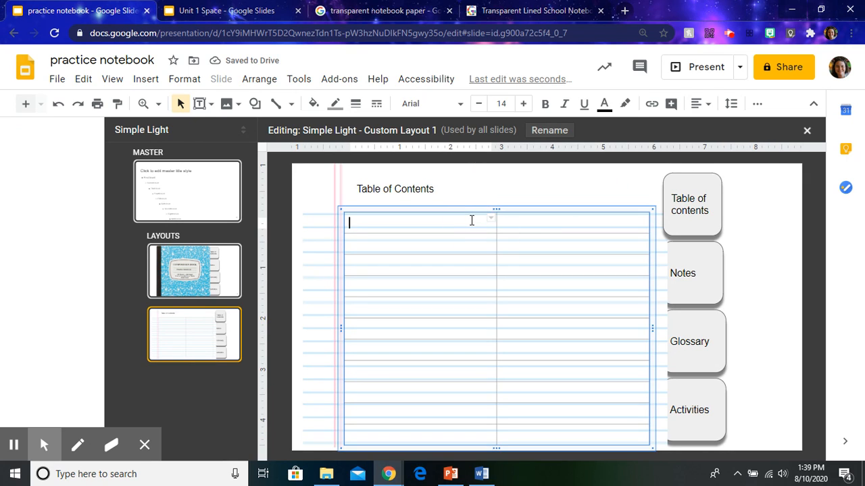
click(258, 10)
click(81, 11)
text(P)
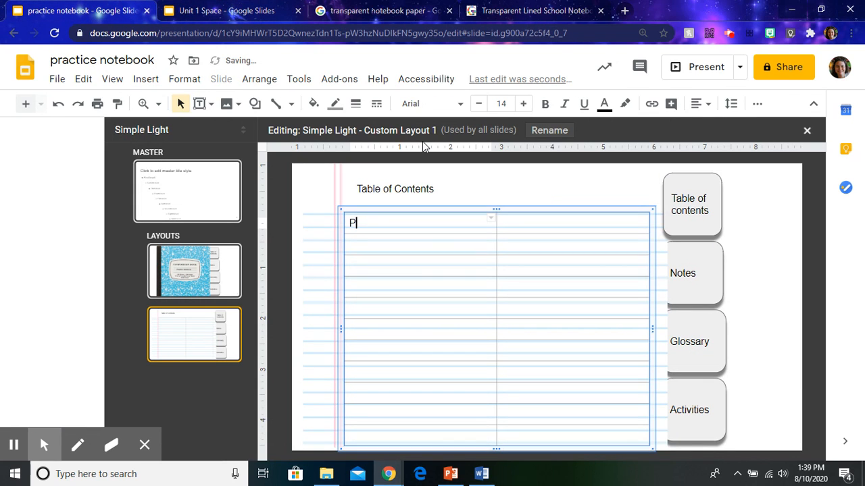
text(age Description)
click(558, 226)
text(P)
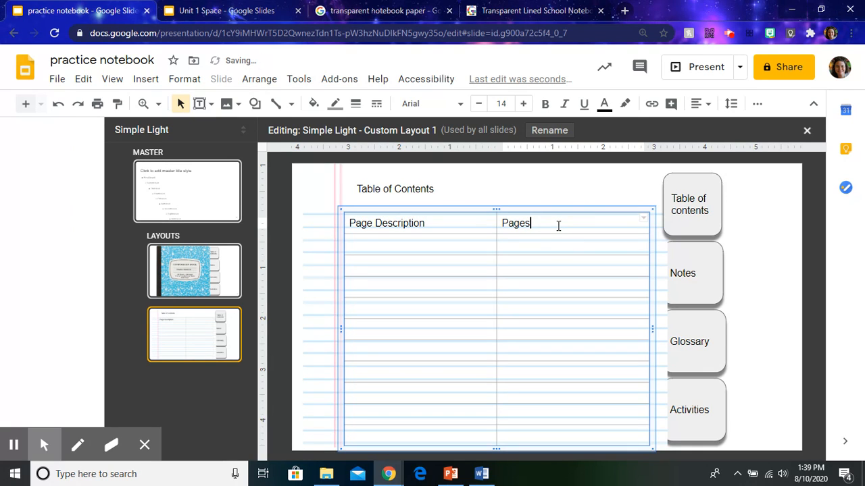
text(ages)
Centre the two column headings in the table's first row and make them bold.
drag(563, 231, 228, 166)
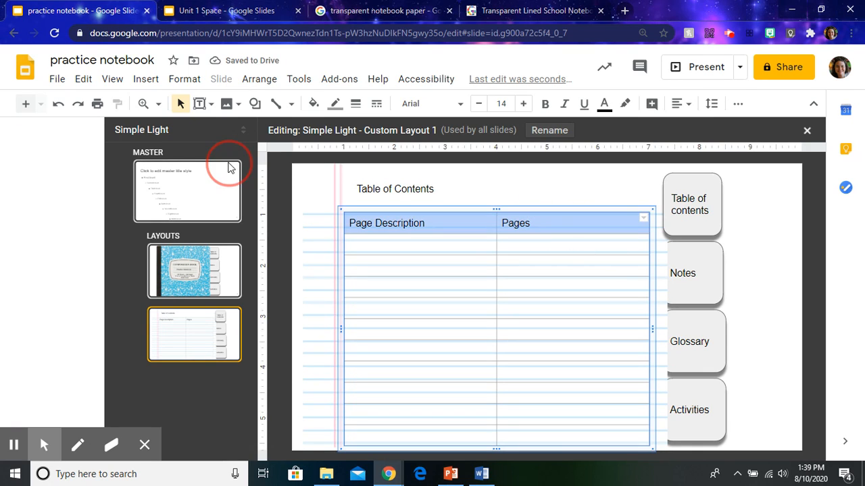
click(684, 108)
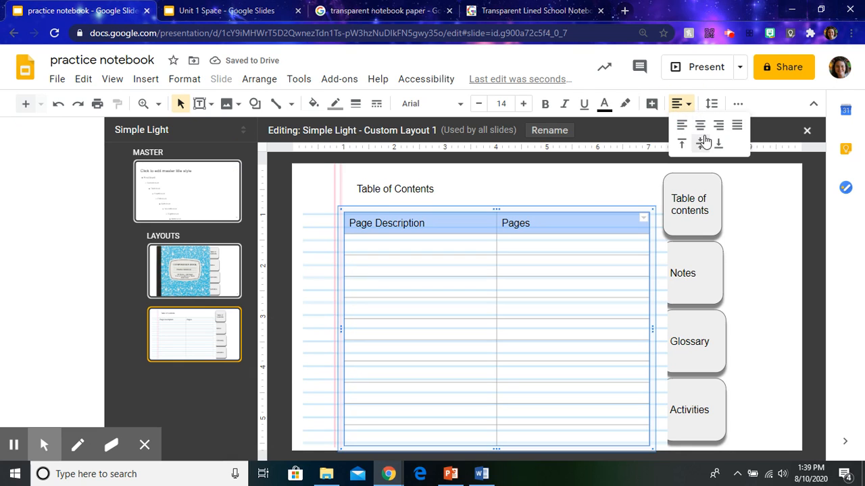
click(694, 116)
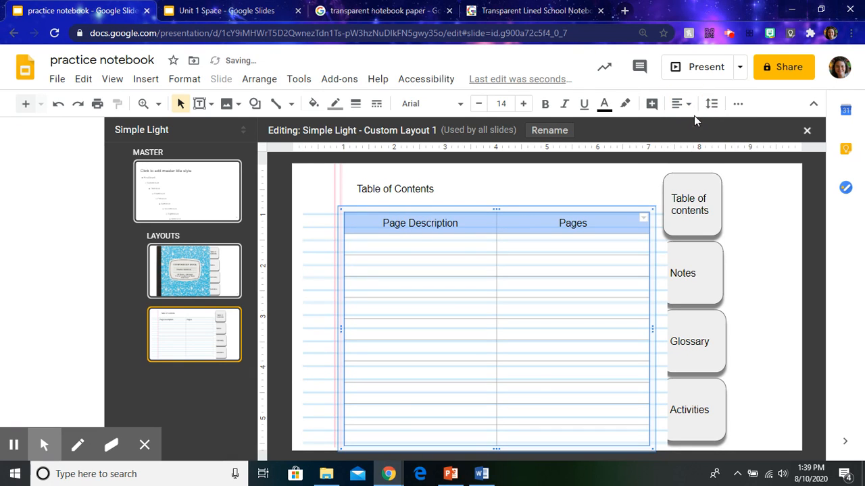
key(ctrl+b)
click(464, 193)
click(399, 191)
key(BackSpace)
text(C)
click(784, 310)
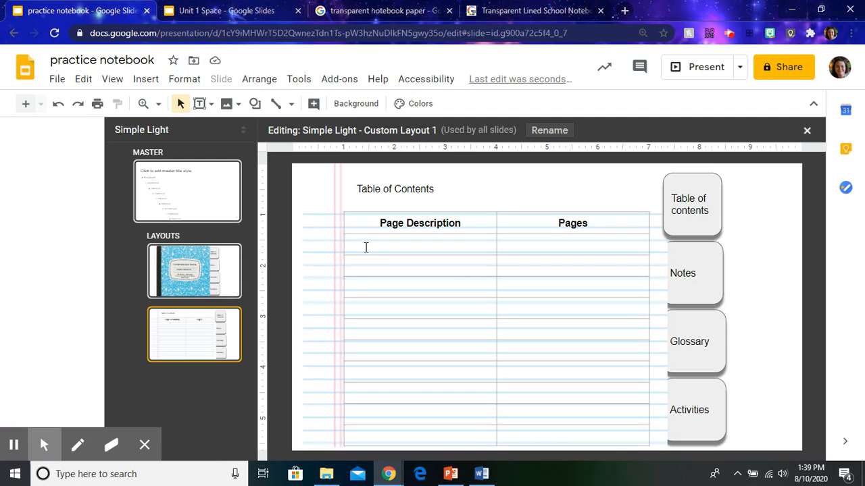
Draw a rectangle covering the first cell under Page Description and enter the text "Practice notes" in it.
click(146, 79)
mouse_move(266, 195)
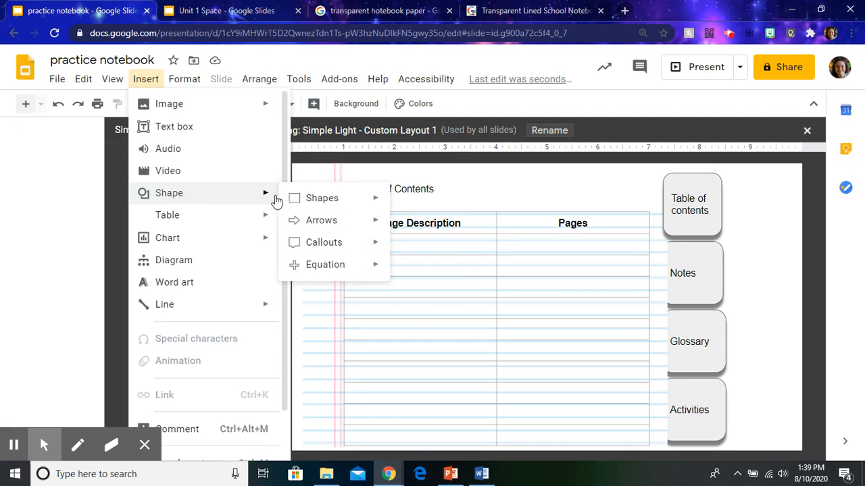
mouse_move(369, 208)
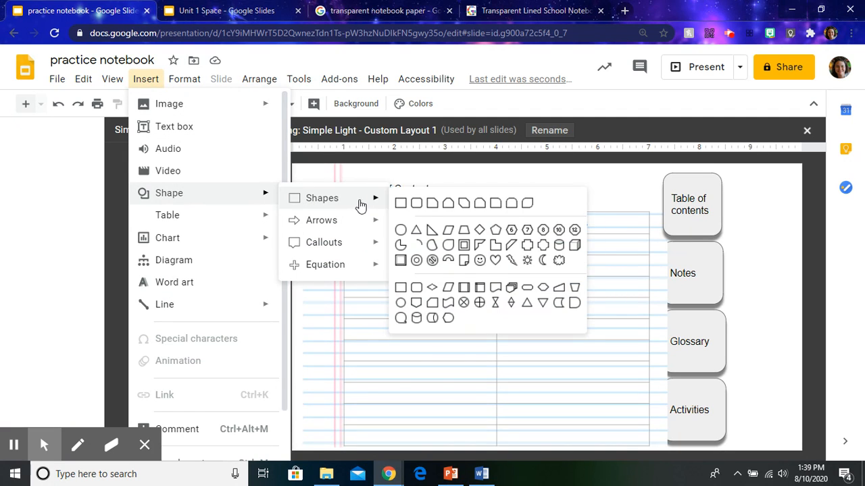
click(399, 200)
drag(344, 233, 497, 254)
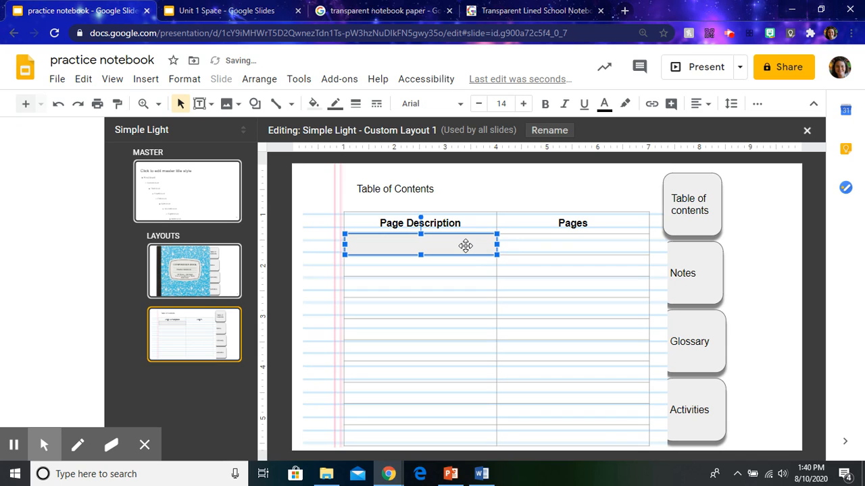
text(N)
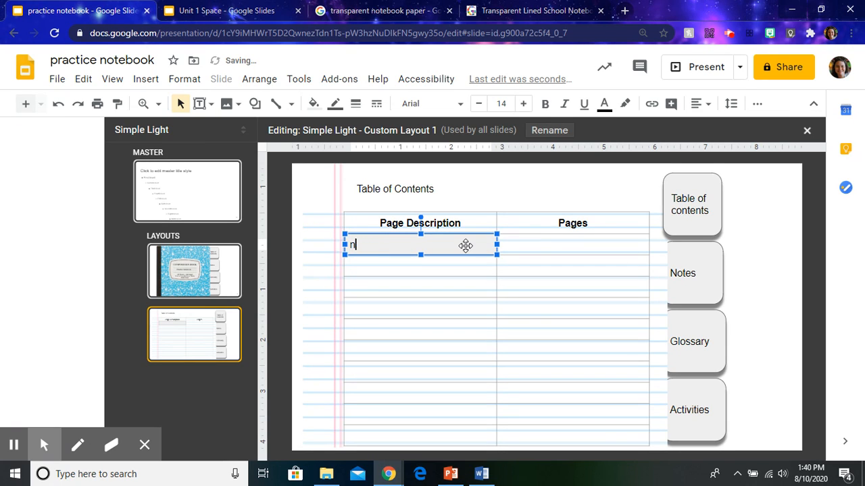
text(practice notes)
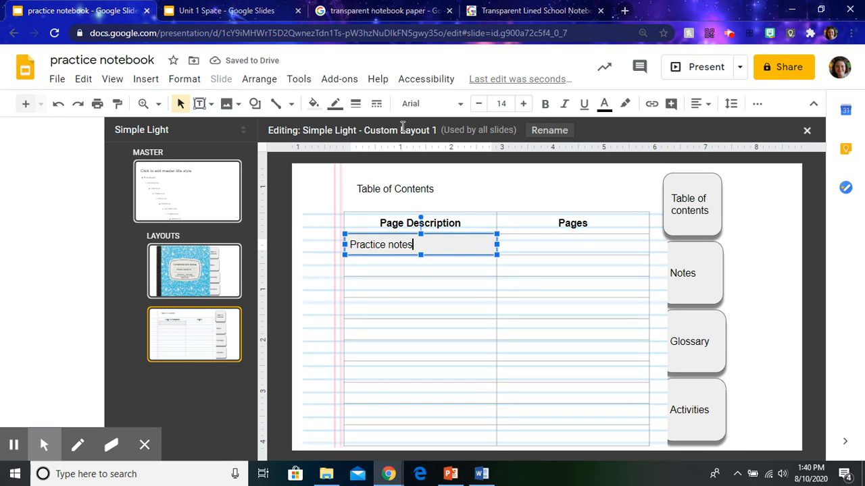
Make both the fill and the border of the "Practice notes" rectangle transparent.
click(314, 104)
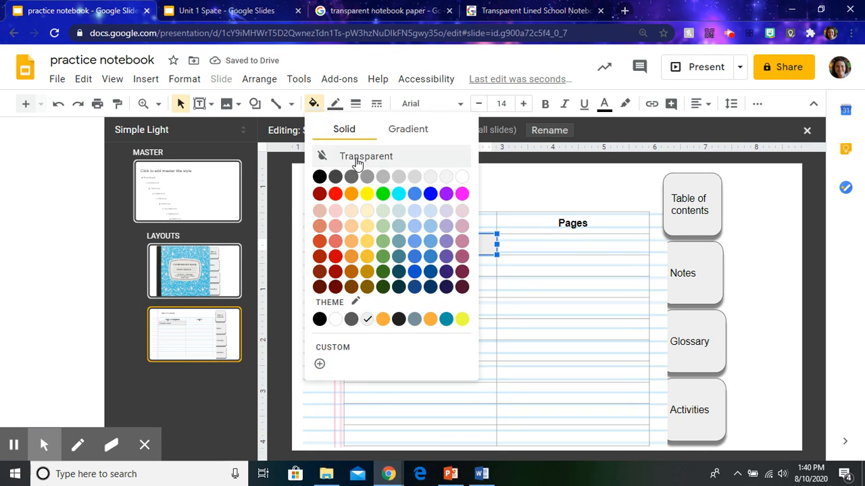
click(345, 160)
click(335, 103)
click(365, 133)
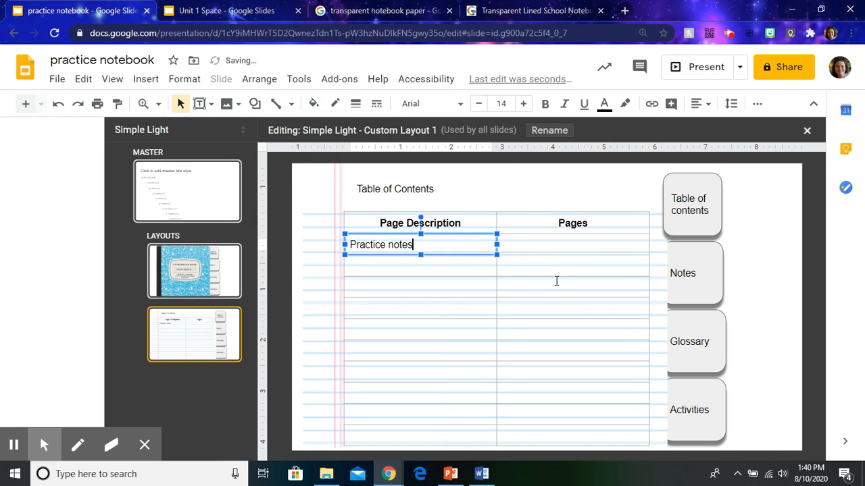
Enter 3 in the Pages cell of the "Practice notes" row.
click(564, 244)
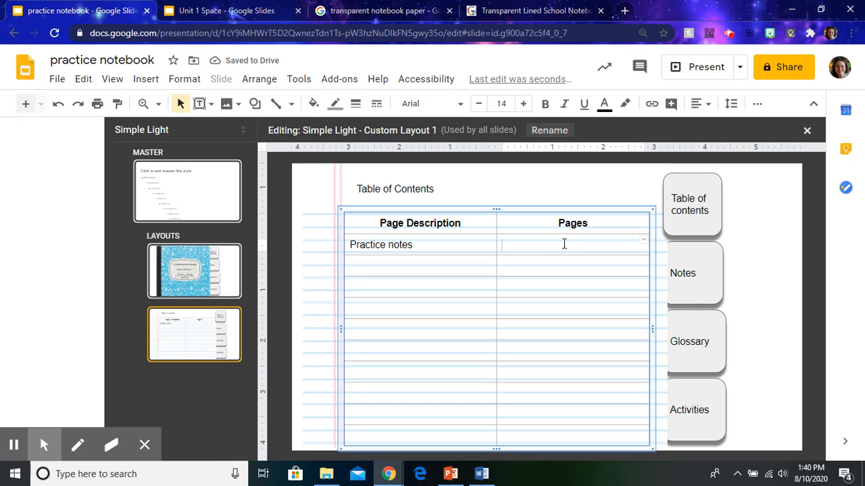
text(3)
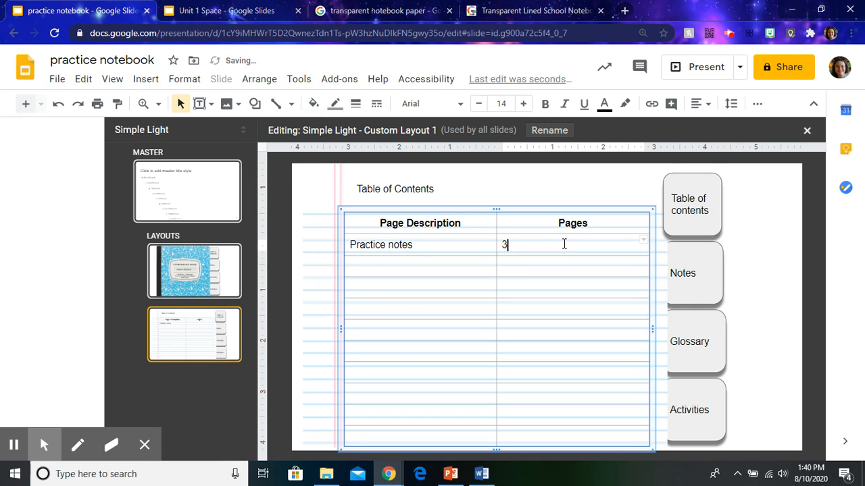
click(775, 425)
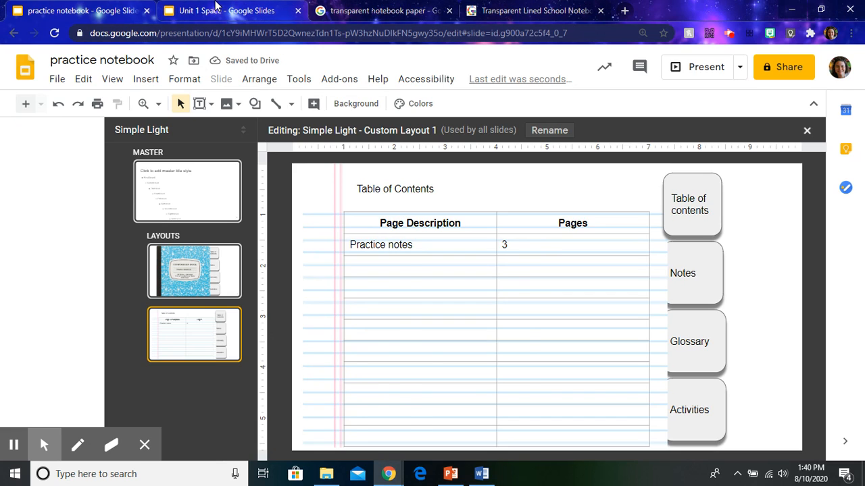
Switch to the Unit 1 Space presentation and examine the page-number text box on its Table of Contents slide.
click(216, 9)
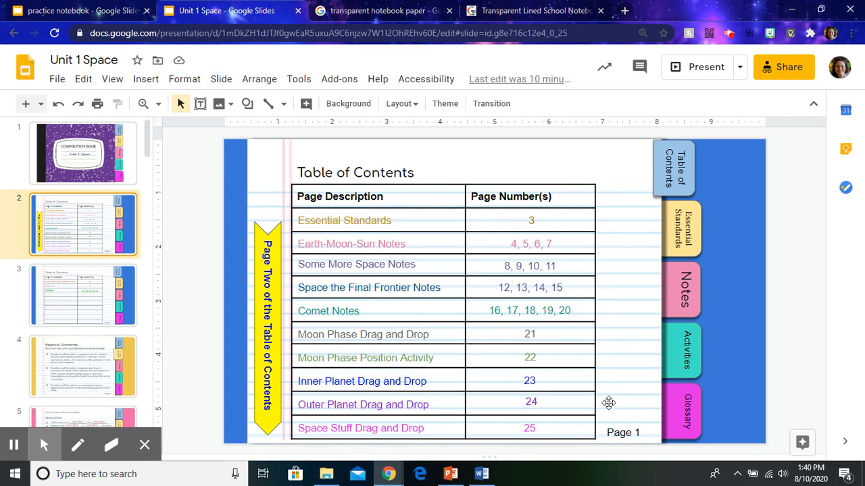
click(636, 433)
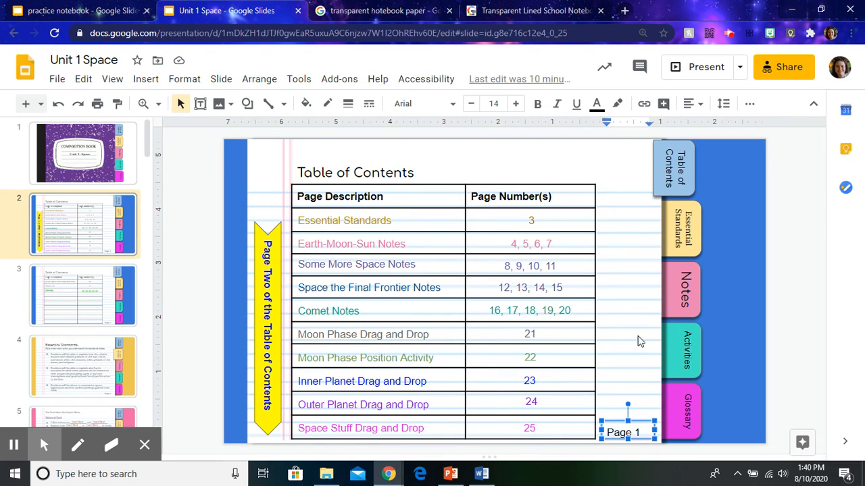
click(638, 433)
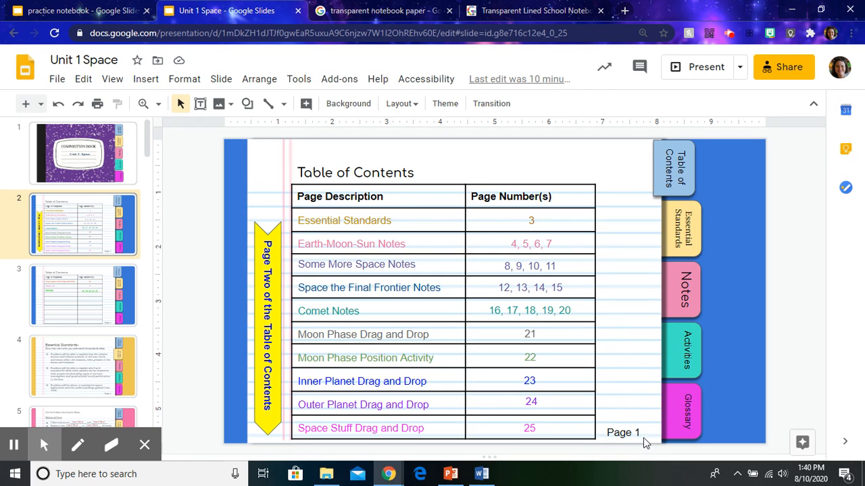
Examine the page number in the Unit 1 Space text box, and return to the practice notebook's table of contents layout.
click(637, 432)
double_click(636, 432)
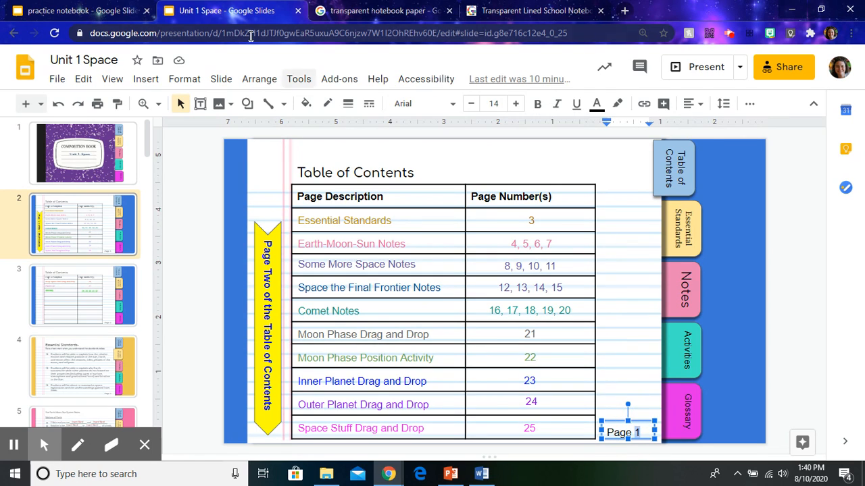
click(105, 8)
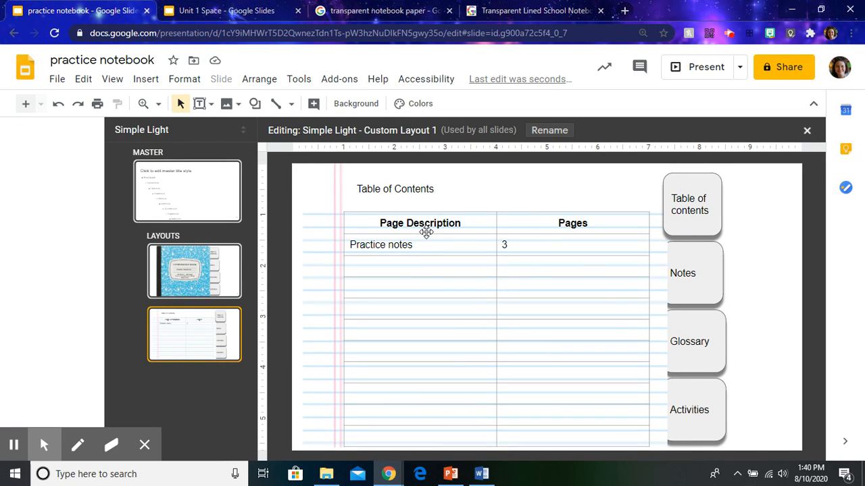
click(561, 244)
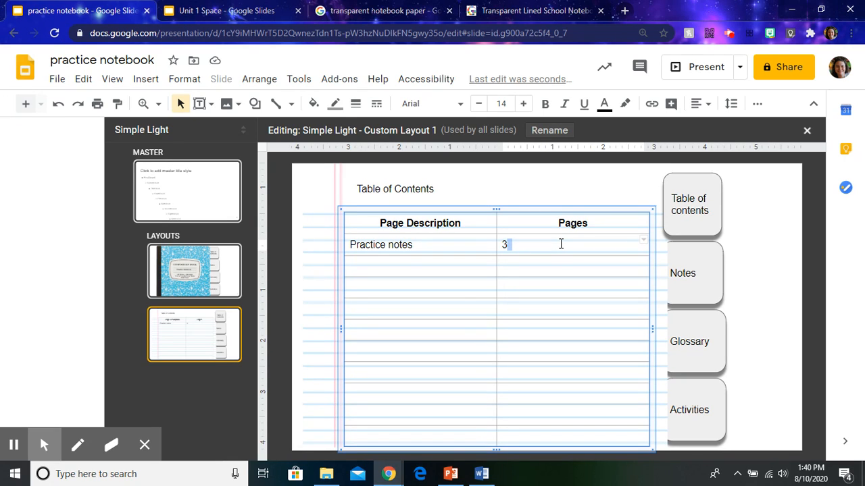
click(172, 385)
click(754, 245)
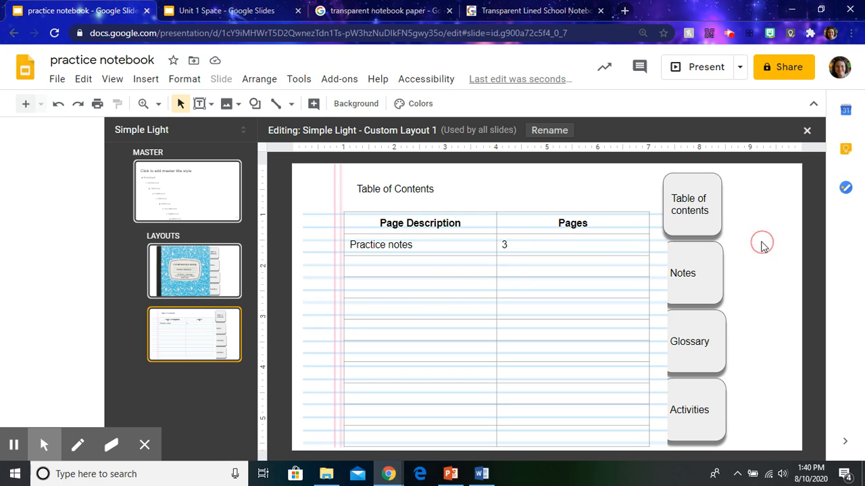
Set the background of the table of contents layout to a solid medium blue.
click(365, 106)
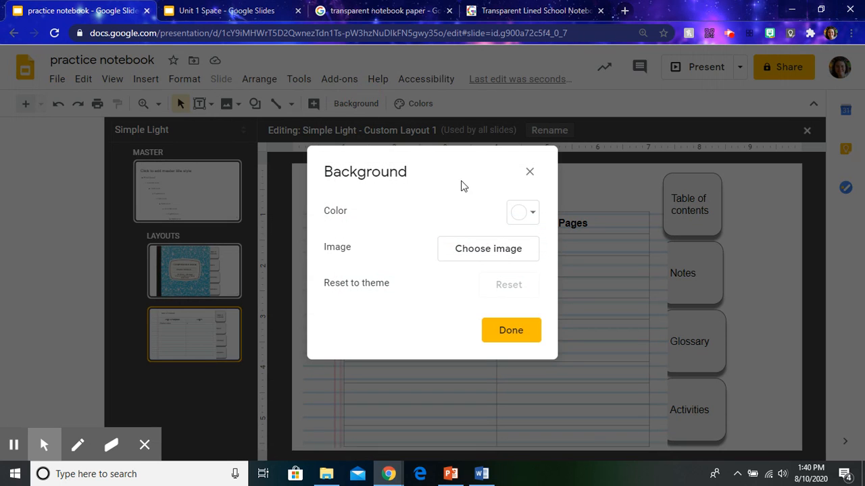
click(531, 214)
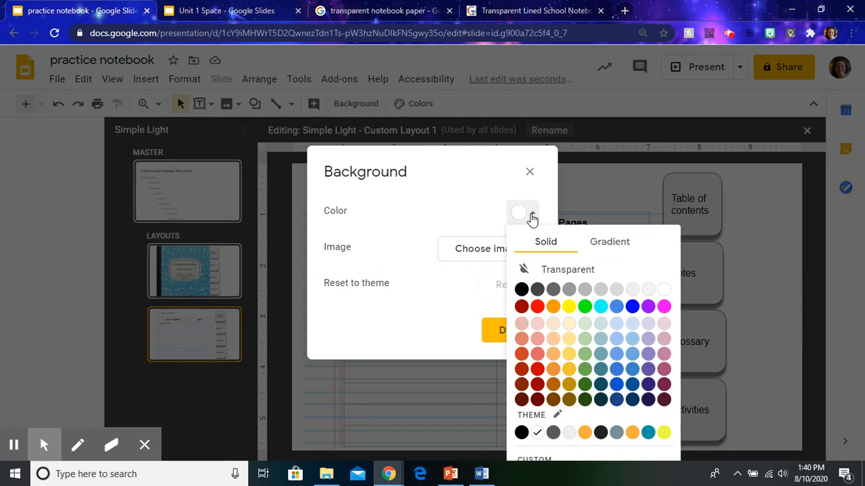
click(616, 369)
click(707, 230)
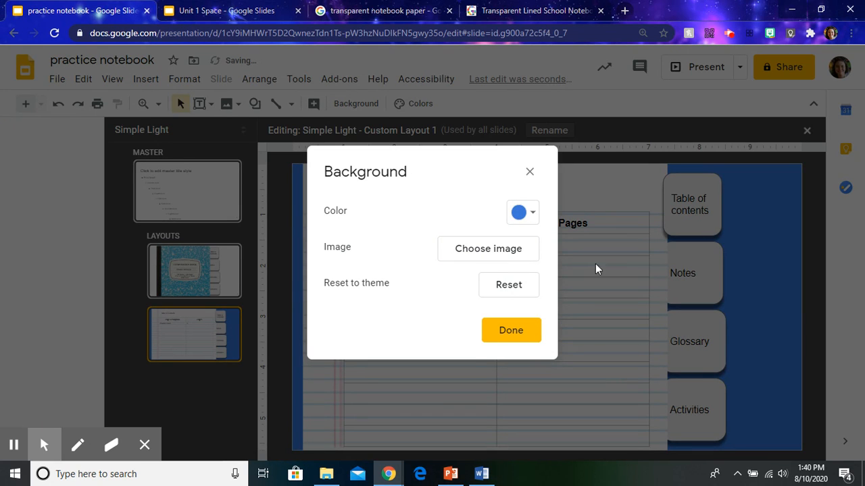
click(510, 330)
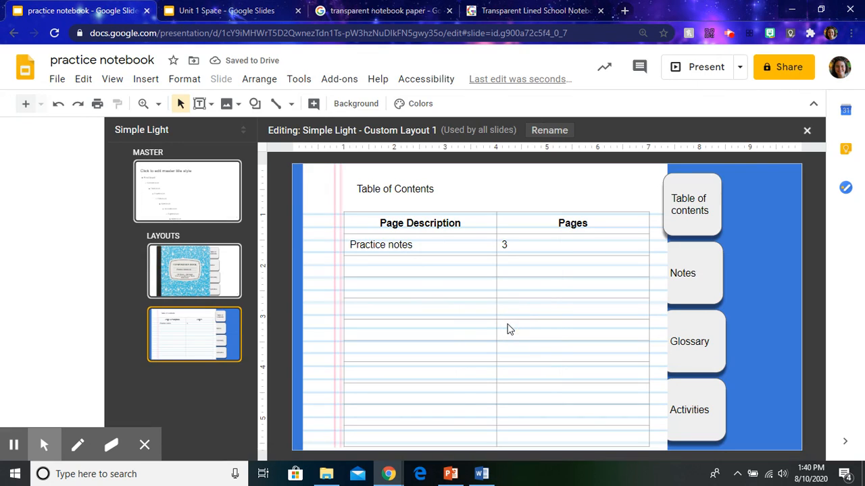
Fill the "Table of contents" tab with light blue.
click(693, 230)
click(316, 104)
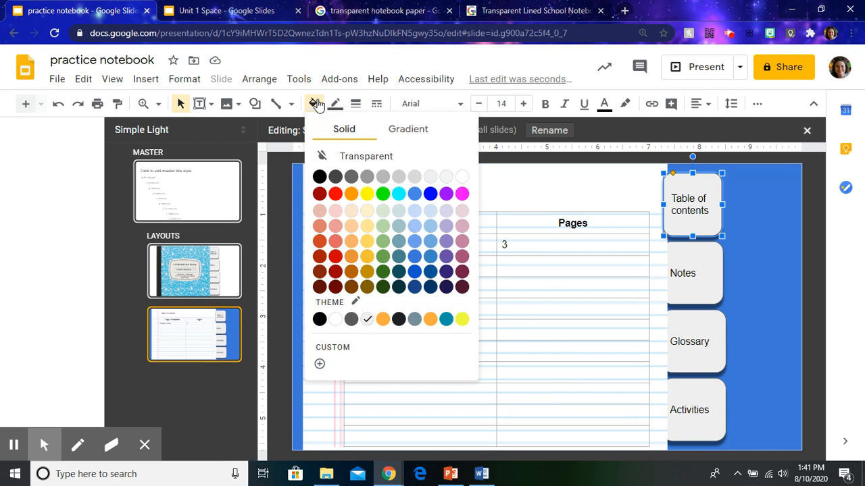
click(430, 210)
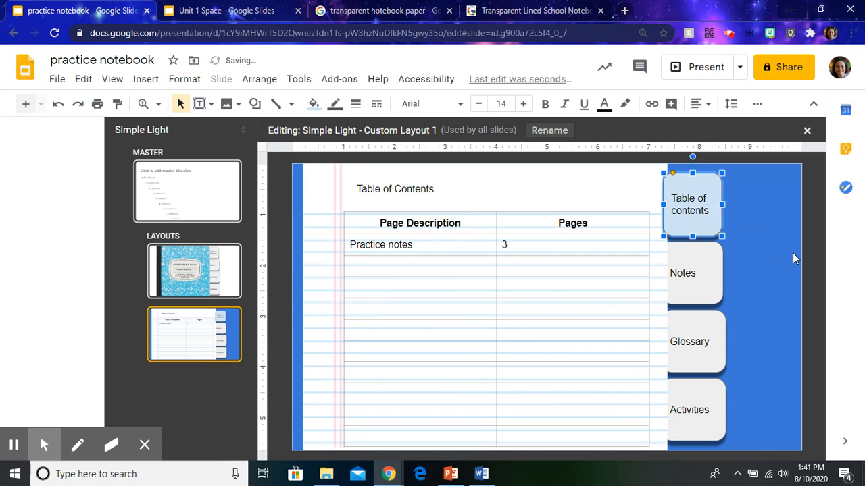
click(762, 254)
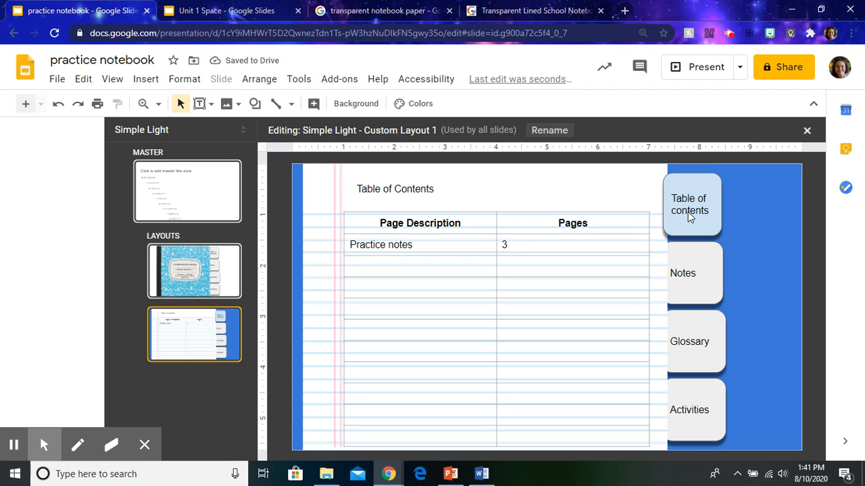
Add a new layout to the theme below the table of contents layout.
click(236, 287)
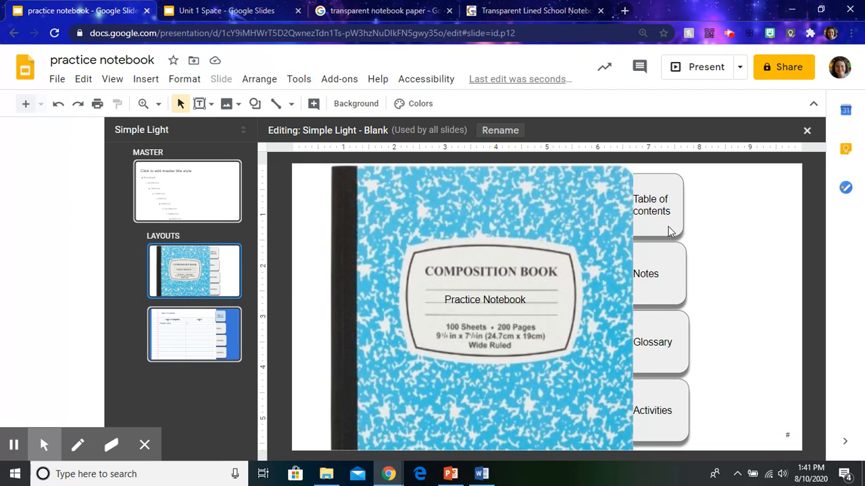
click(202, 333)
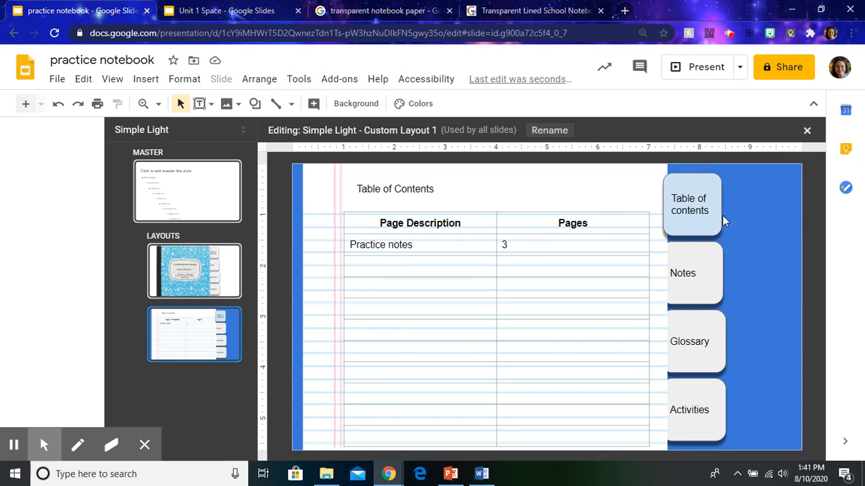
click(153, 389)
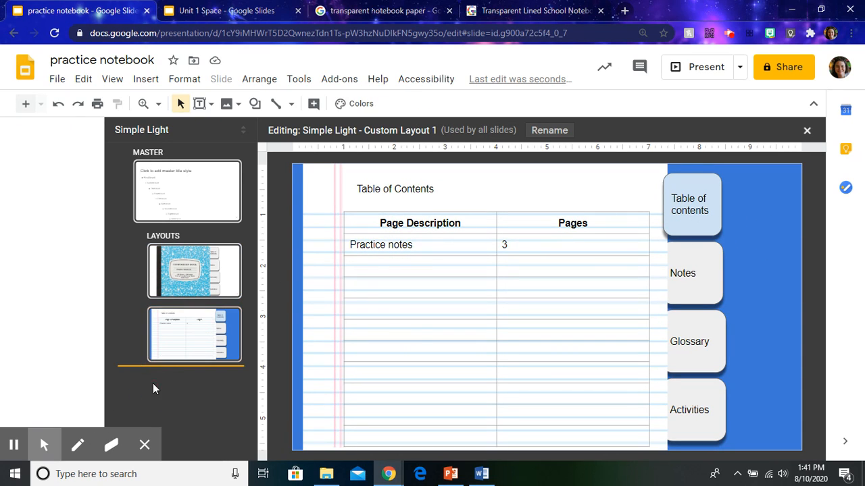
click(185, 80)
click(610, 118)
key(Return)
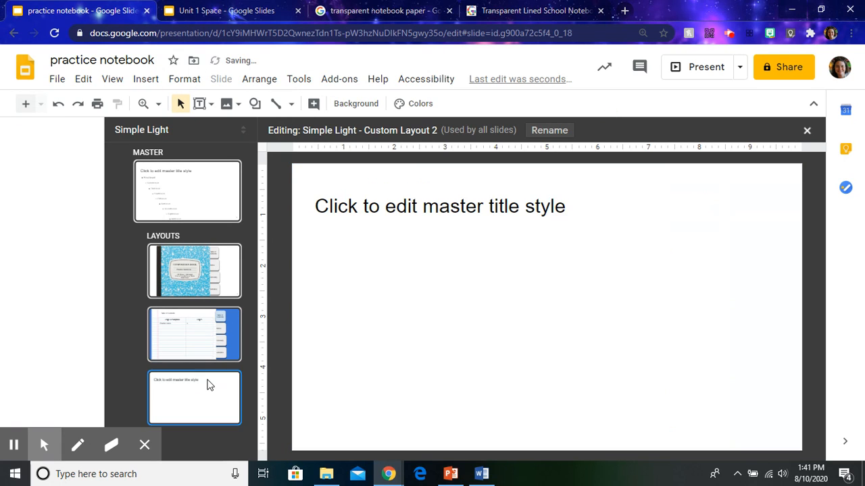
Replace the title placeholder on the new layout with a copy of the lined-paper image from the table of contents layout.
triple_click(468, 211)
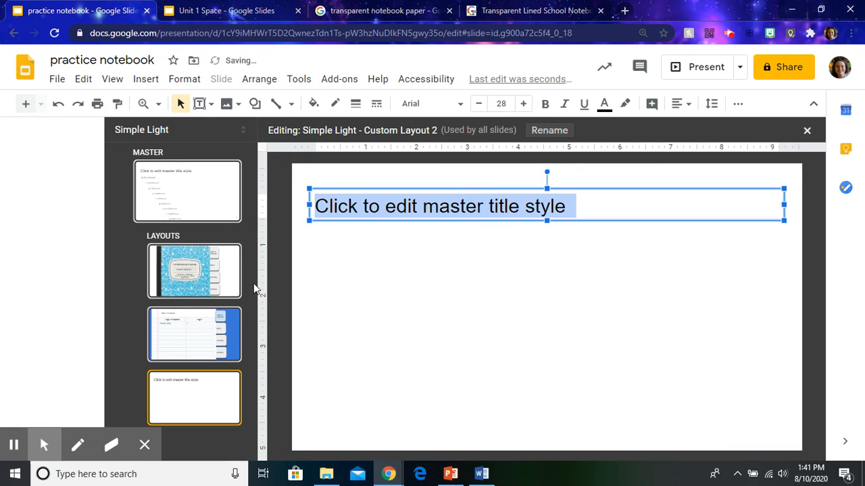
click(175, 323)
click(340, 172)
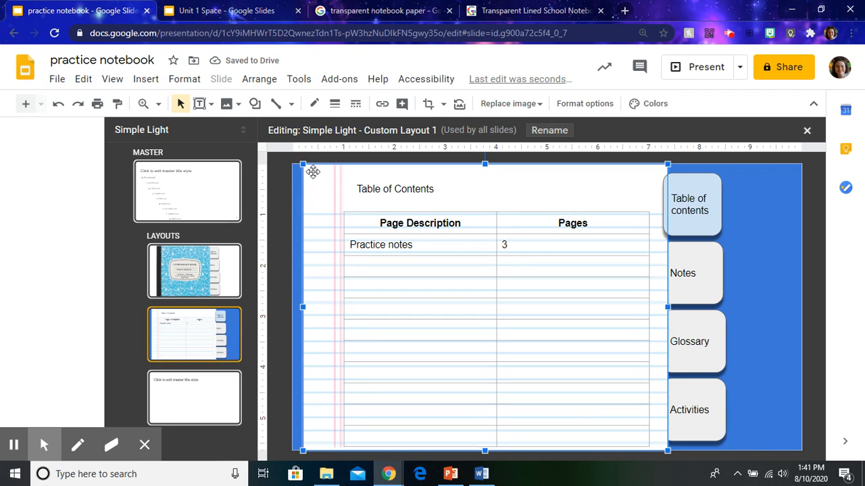
click(194, 398)
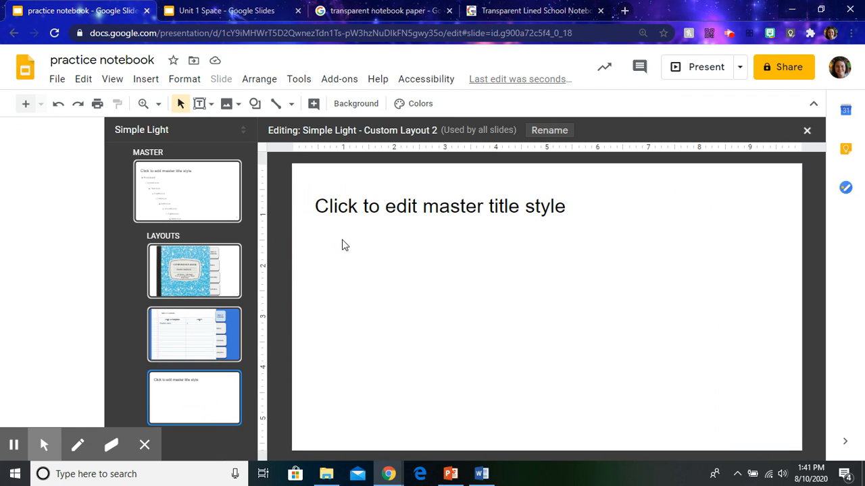
click(403, 208)
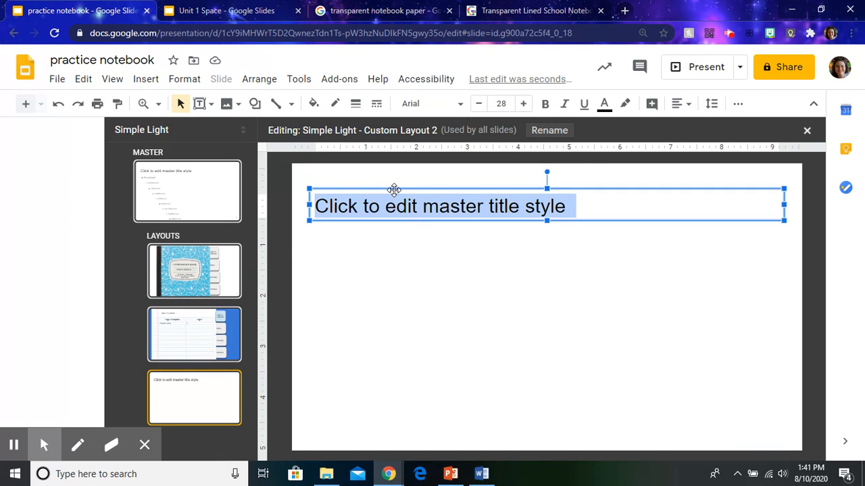
click(393, 189)
key(Delete)
key(ctrl+v)
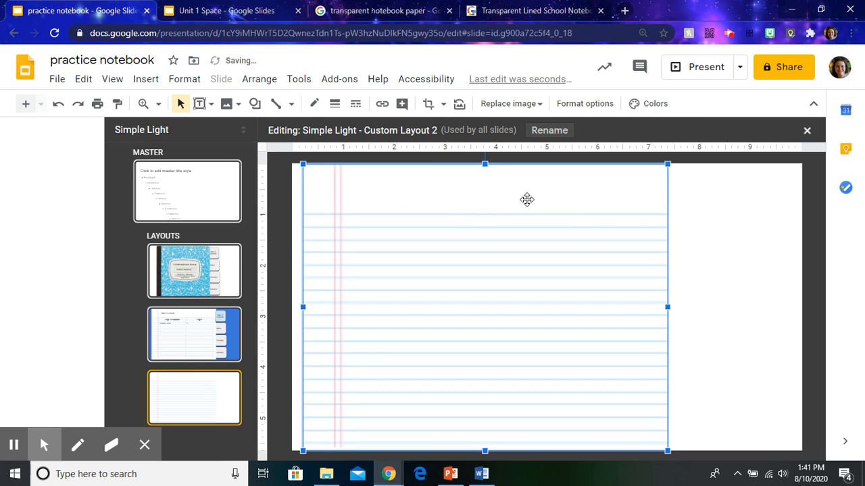
Fill the "Notes" tab on the table of contents layout with light pink.
click(223, 345)
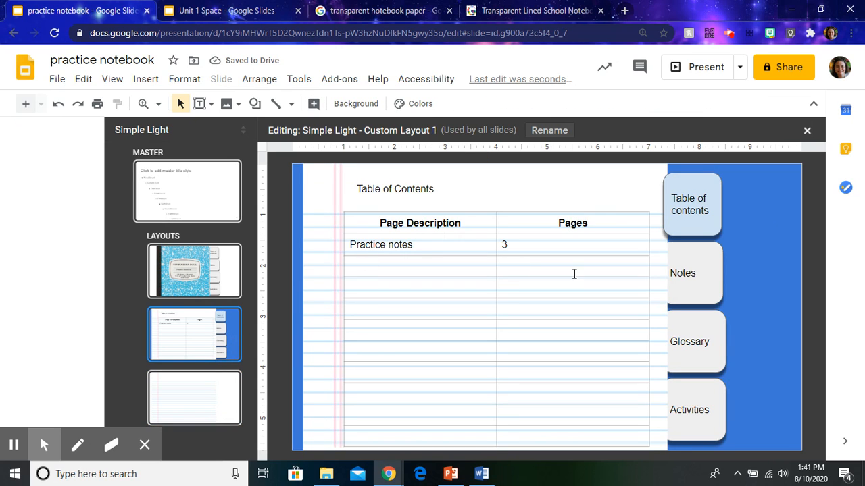
click(683, 297)
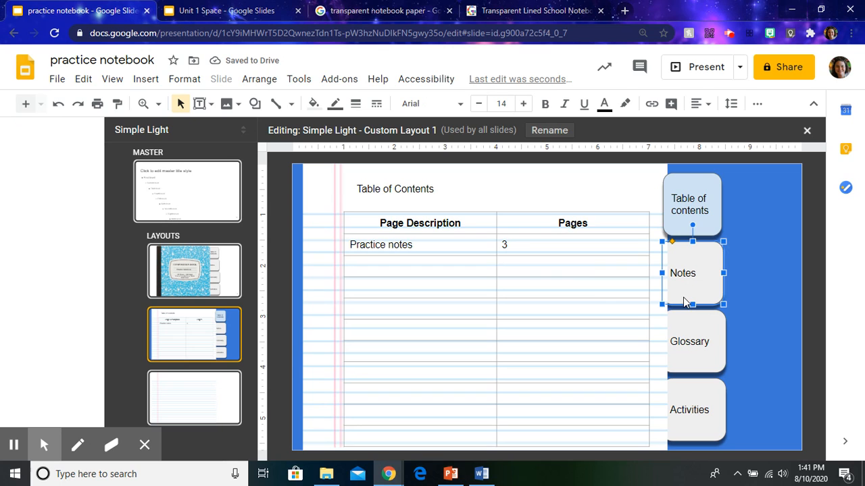
click(316, 105)
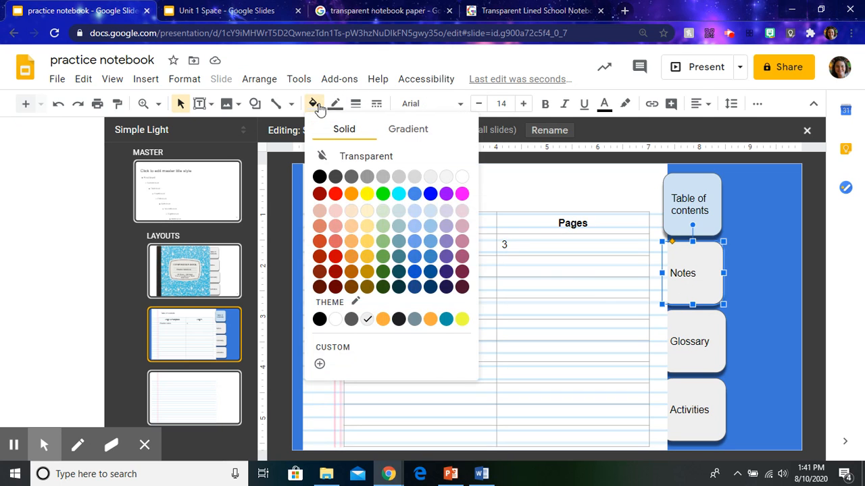
click(462, 211)
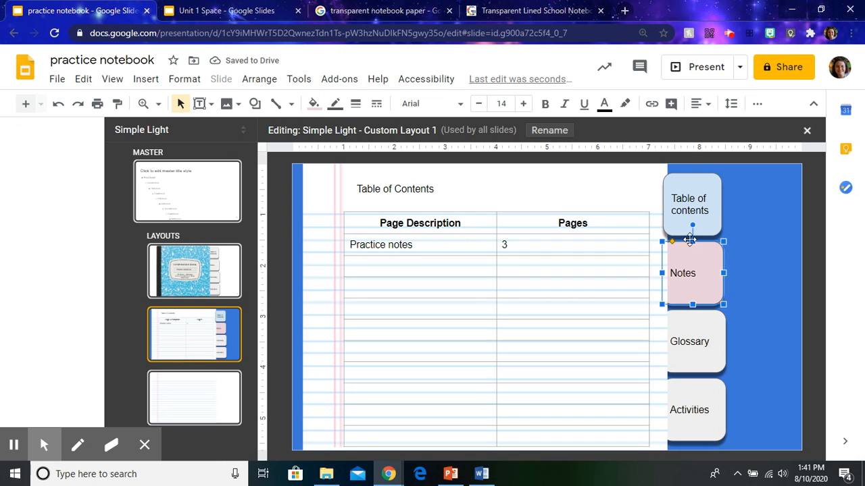
Copy the Table of contents, Notes, Glossary and Activities tabs onto the new lined-paper layout.
click(681, 210)
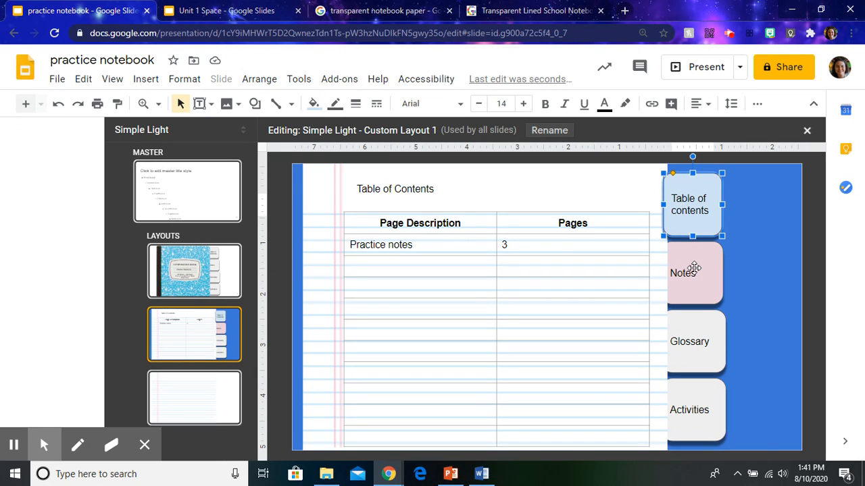
shift+click(697, 295)
shift+click(697, 351)
shift+click(687, 413)
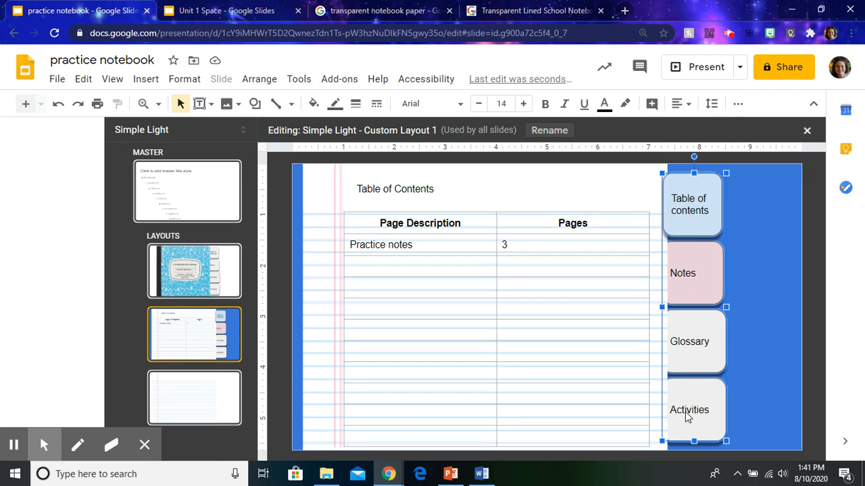
click(190, 393)
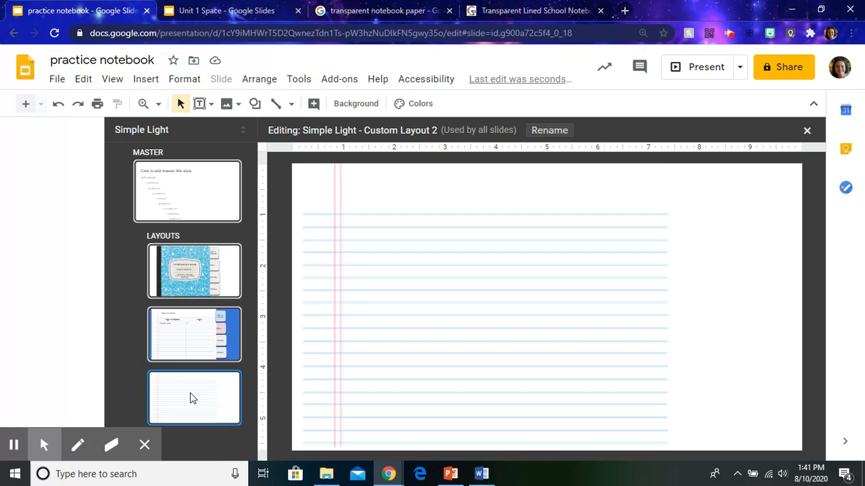
key(ctrl+v)
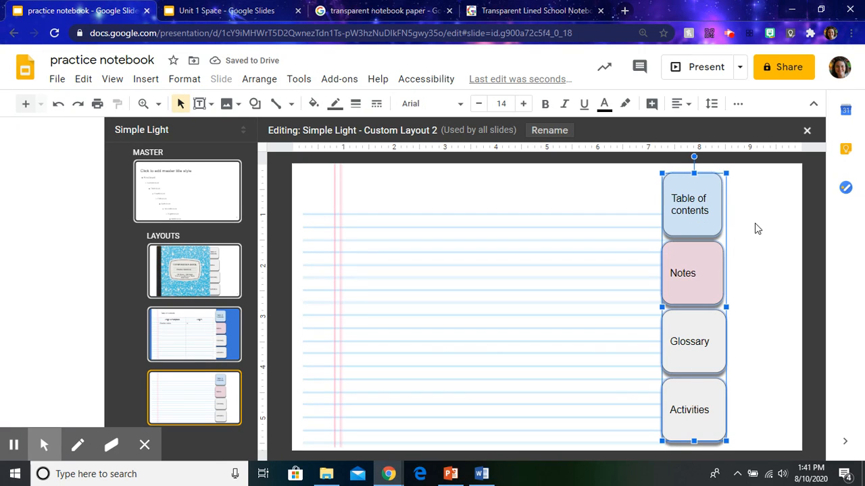
click(753, 226)
Send the "Table of contents" tab on the new layout behind the lined-paper image.
click(714, 223)
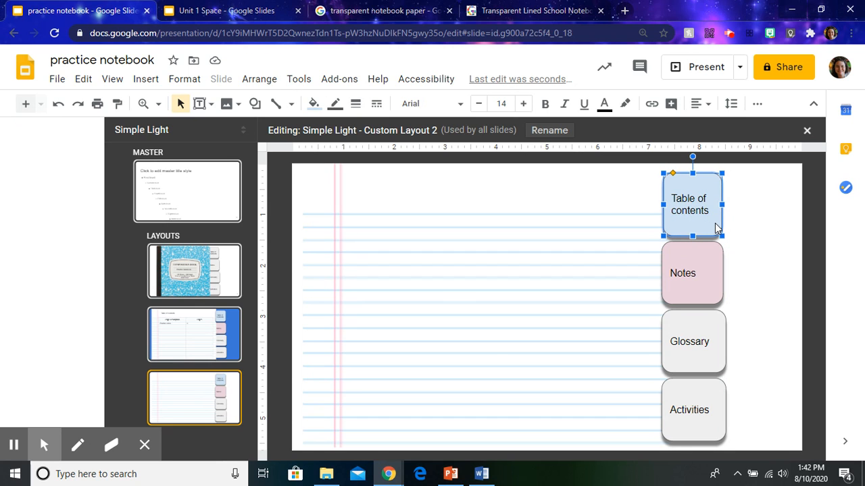
right_click(716, 228)
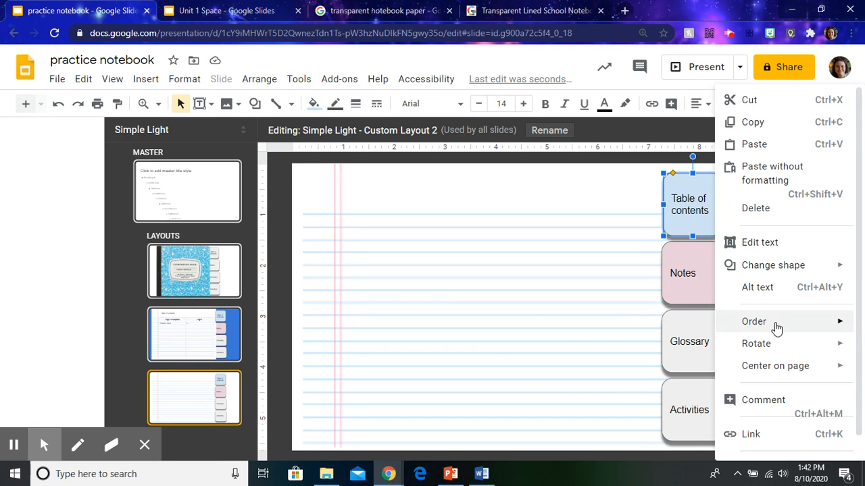
mouse_move(774, 327)
click(662, 393)
click(691, 352)
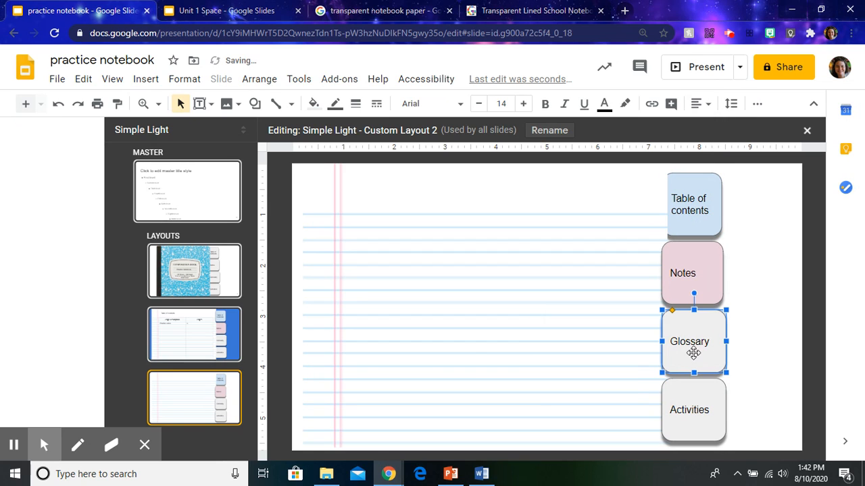
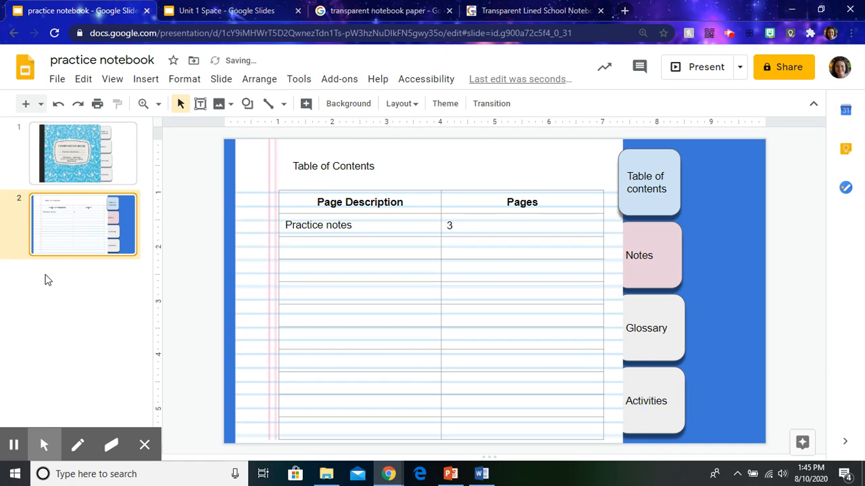
Add a slide after the table of contents using the pink Practice Notes layout.
click(41, 104)
click(261, 156)
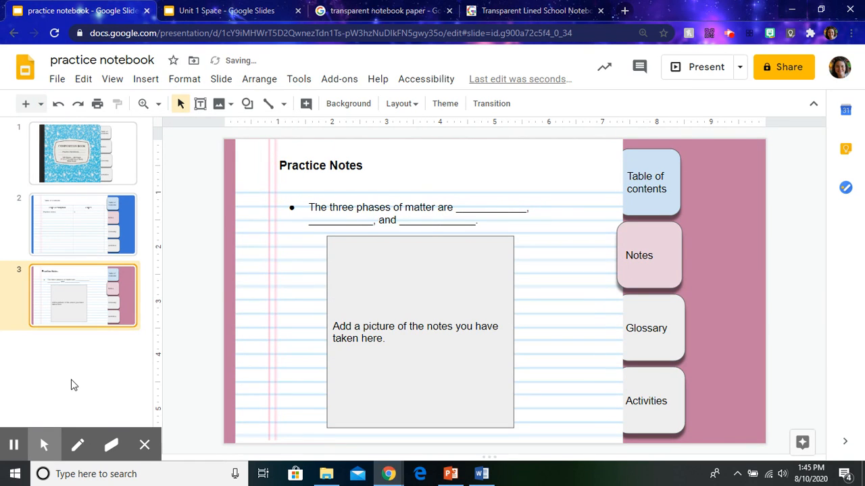
Examine the "Insert Word" blanks on the Unit 1 Space notes slide, and return to the practice notebook presentation.
key(ctrl+Tab)
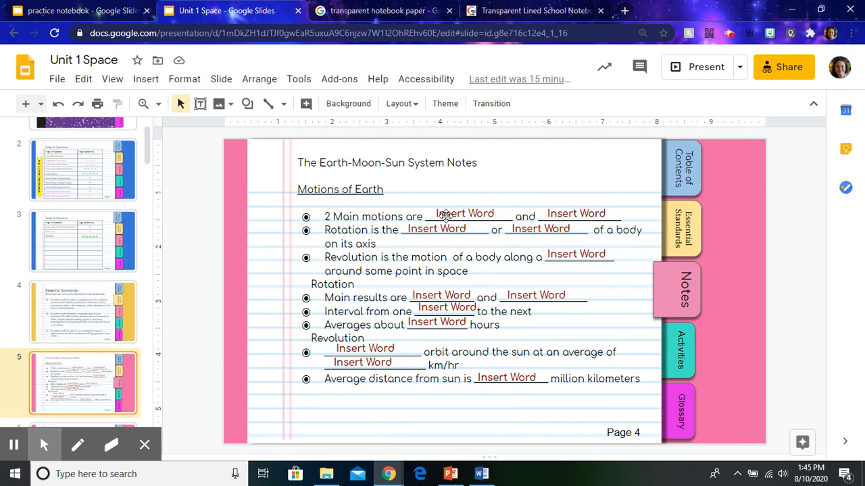
click(445, 215)
click(102, 8)
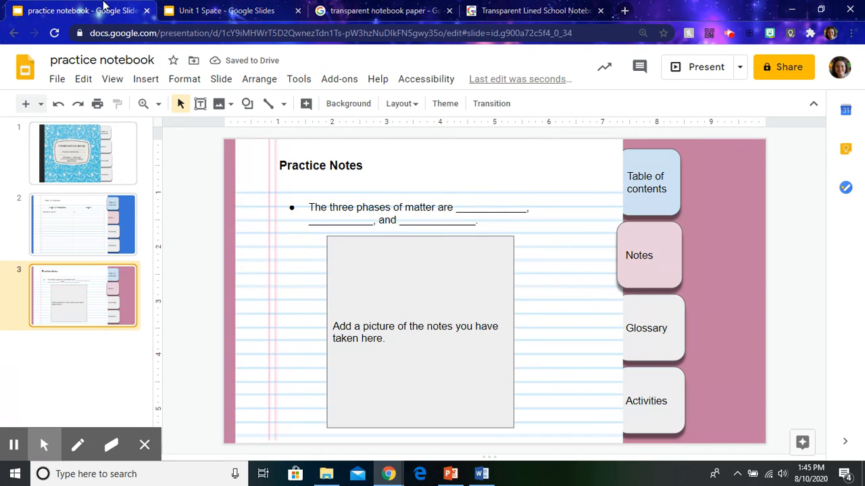
Draw a rectangle over the first blank of the "three phases of matter" sentence and label it "Insert word".
click(146, 79)
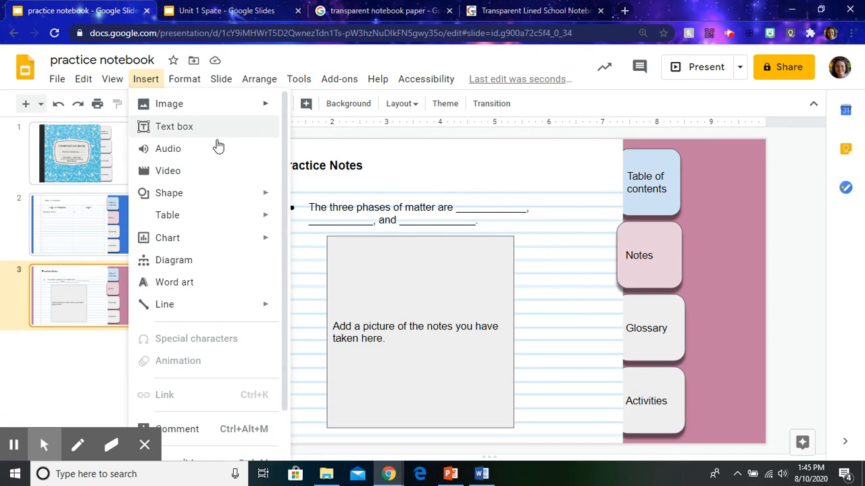
mouse_move(268, 195)
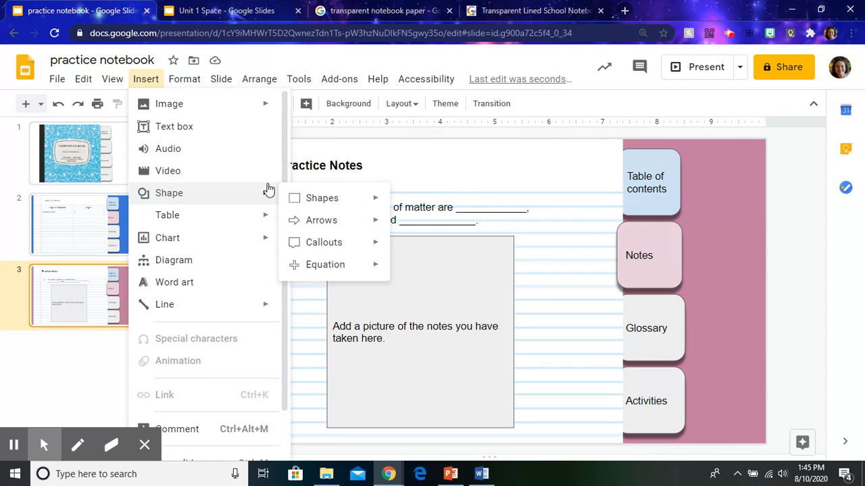
mouse_move(317, 206)
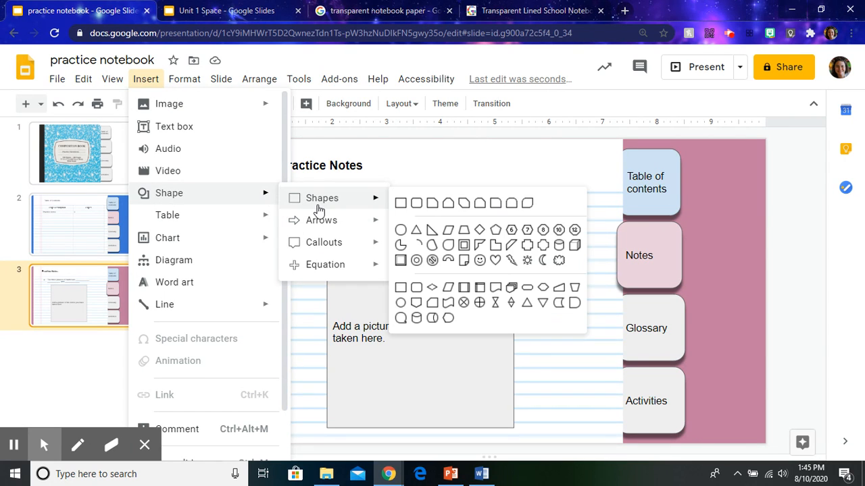
click(399, 203)
drag(457, 197, 530, 214)
text(Insert word)
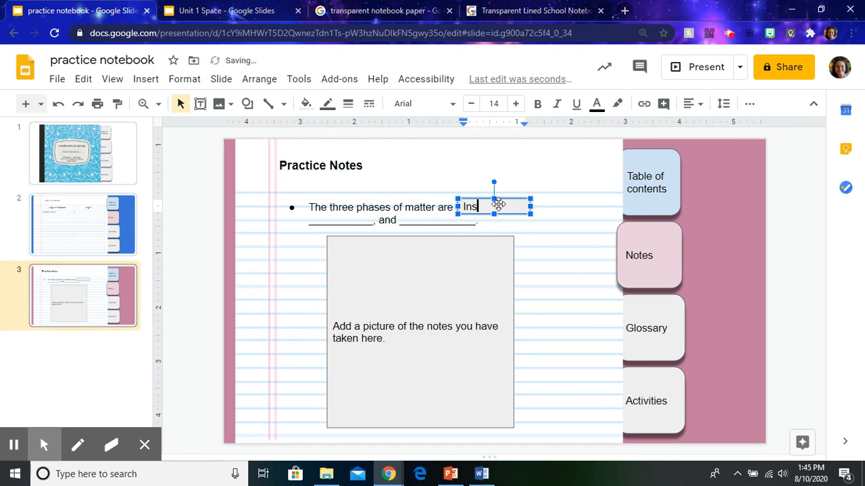
Make the fill and border of the "Insert word" box transparent.
click(305, 103)
click(337, 153)
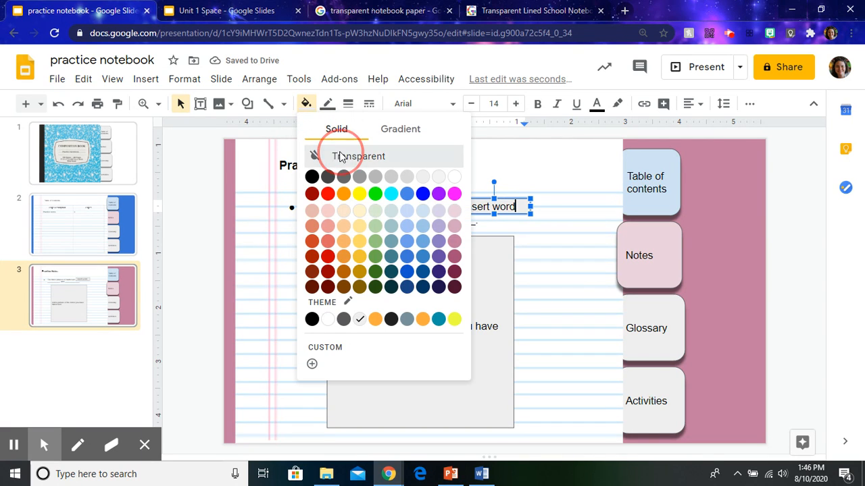
click(327, 104)
click(356, 131)
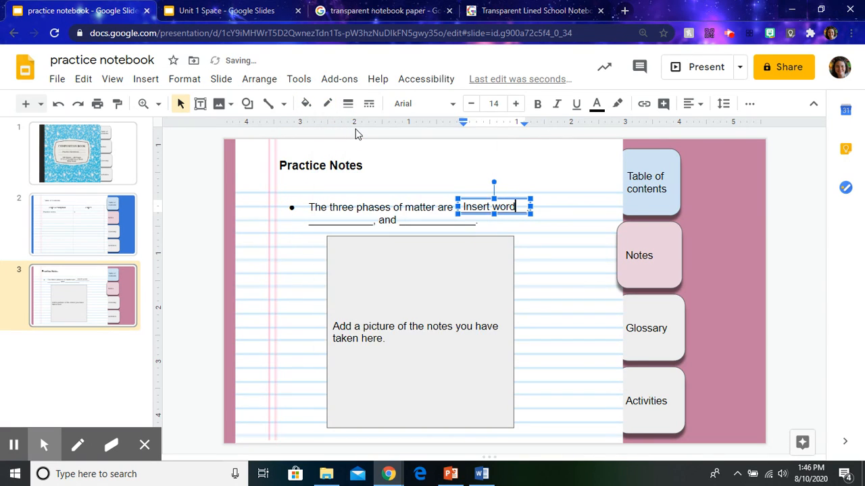
Format the "Insert word" text in dark purple and bold.
double_click(501, 210)
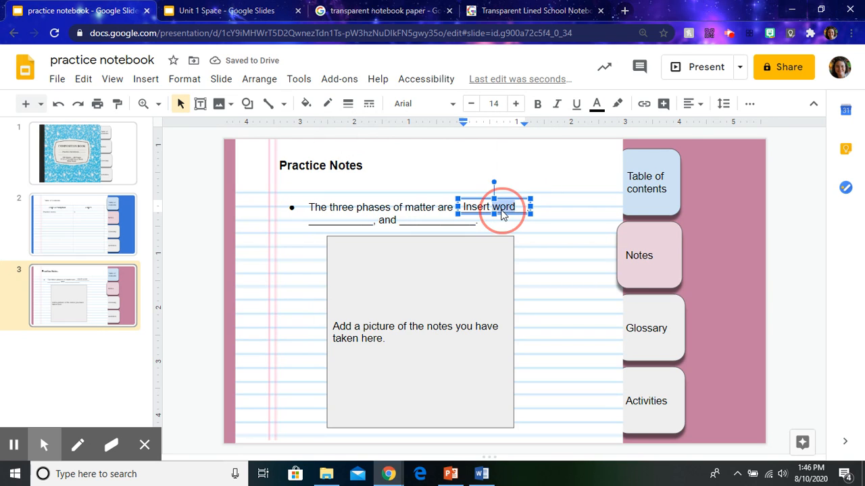
double_click(516, 205)
triple_click(515, 206)
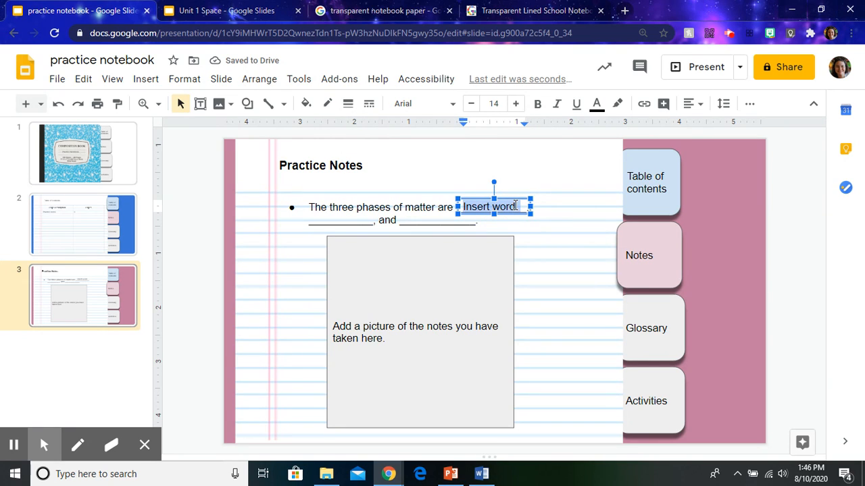
click(596, 104)
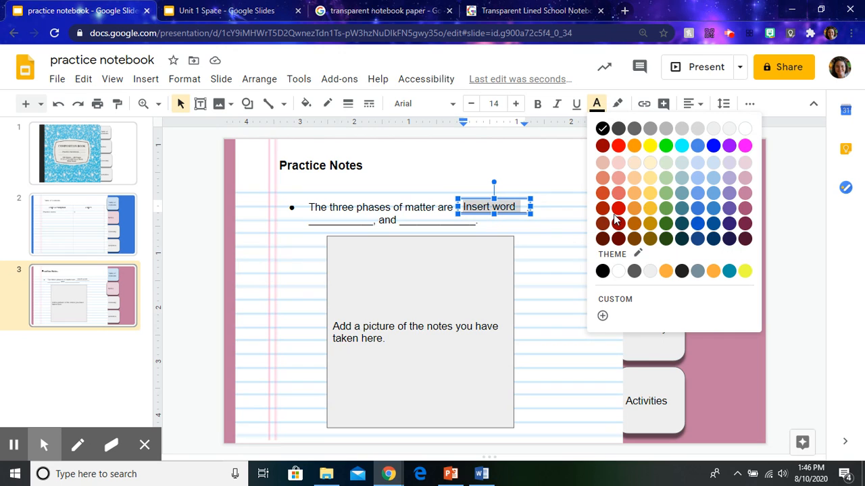
click(730, 213)
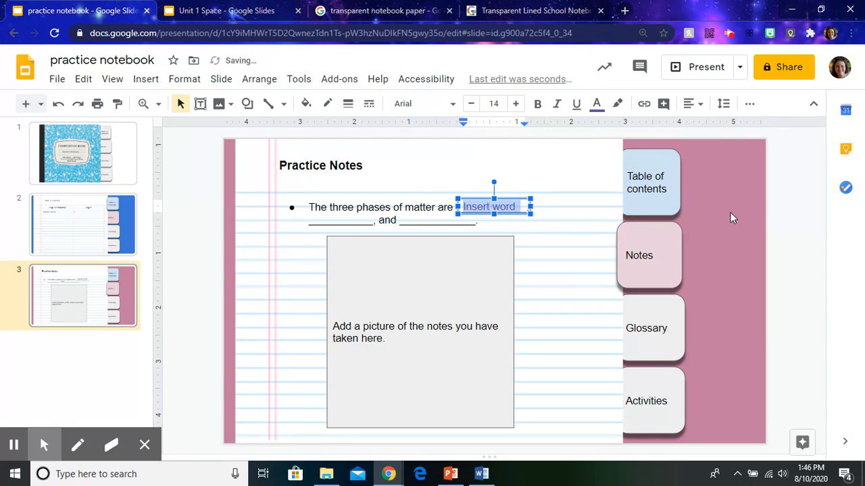
key(ctrl+b)
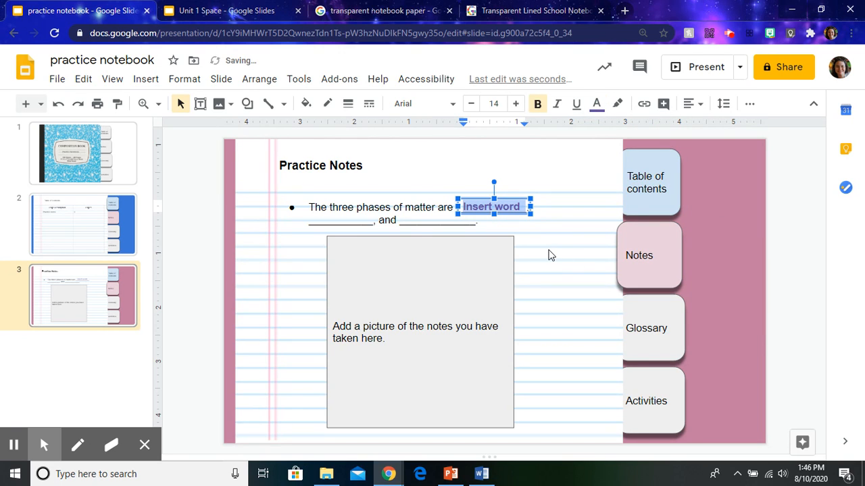
Duplicate the "Insert word" box twice and place the copies over the second and third blanks of the sentence.
click(521, 235)
click(510, 209)
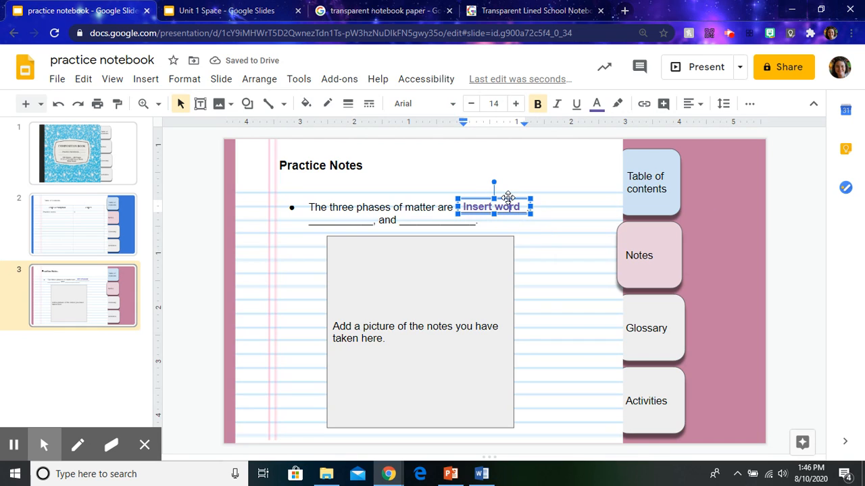
key(ctrl+d)
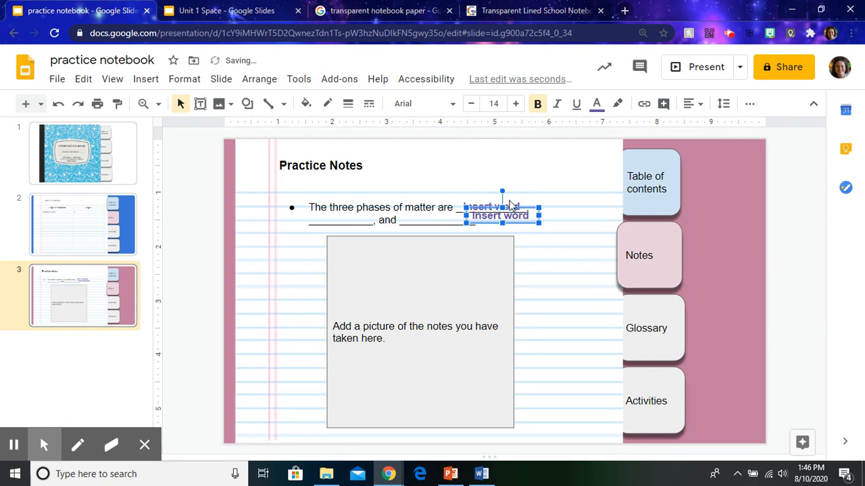
key(ctrl+d)
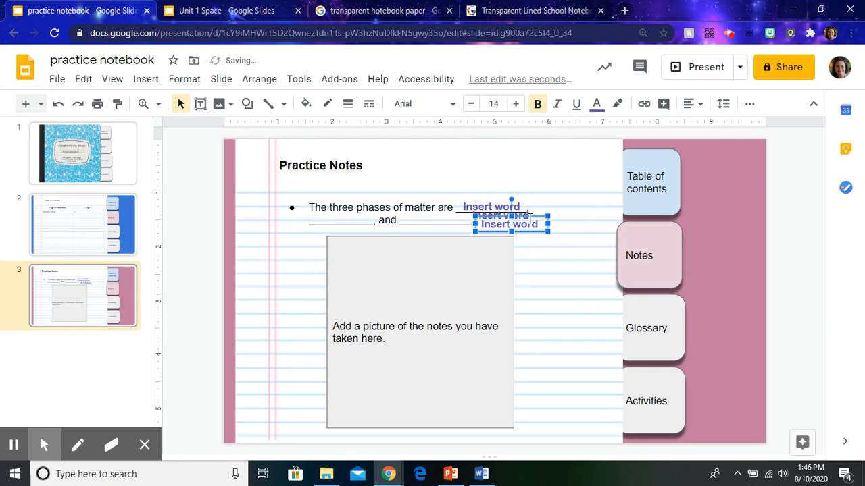
drag(521, 216, 358, 215)
click(513, 215)
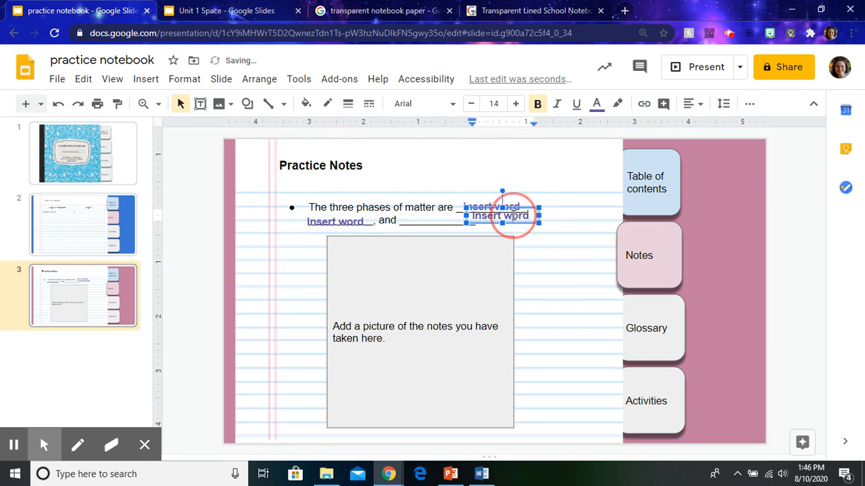
drag(491, 208, 430, 211)
click(571, 284)
drag(363, 207, 406, 178)
click(491, 208)
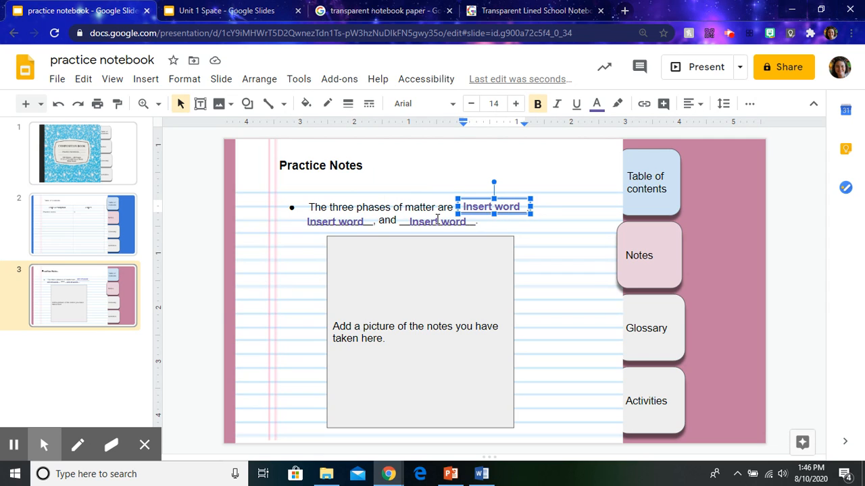
click(289, 292)
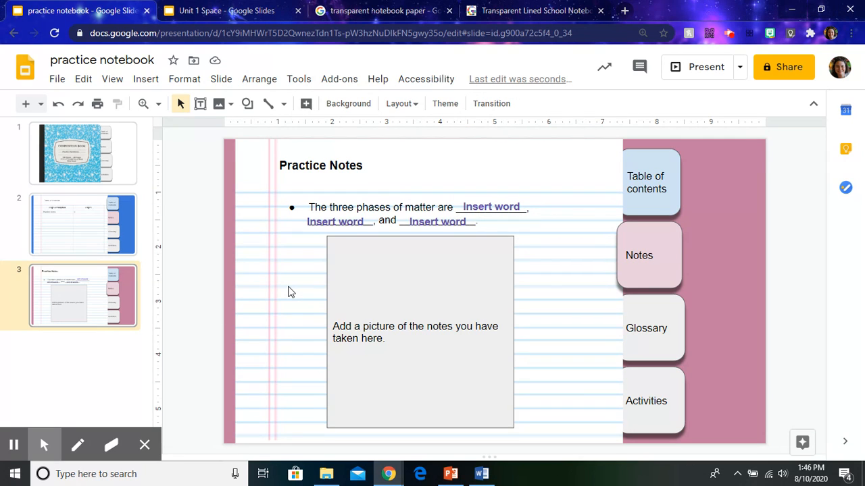
Switch to the Unit 1 Space presentation and examine the cover, table of contents and fill-in-the-blank notes layouts in its theme.
click(213, 7)
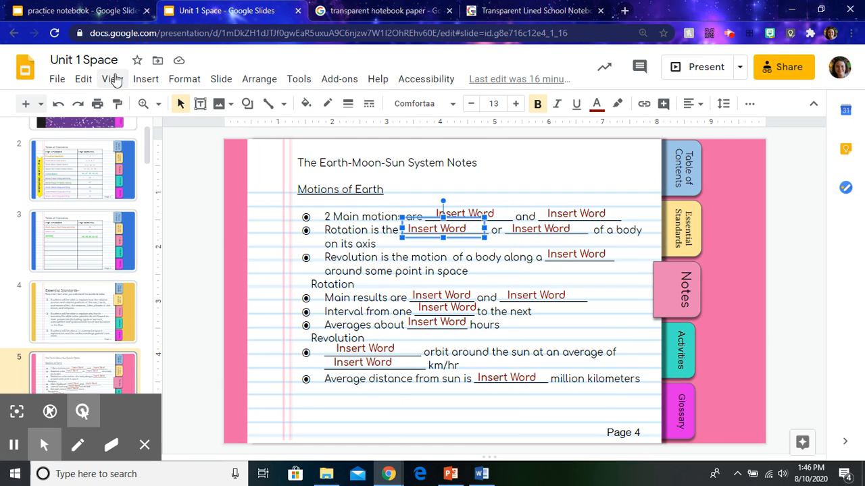
click(113, 79)
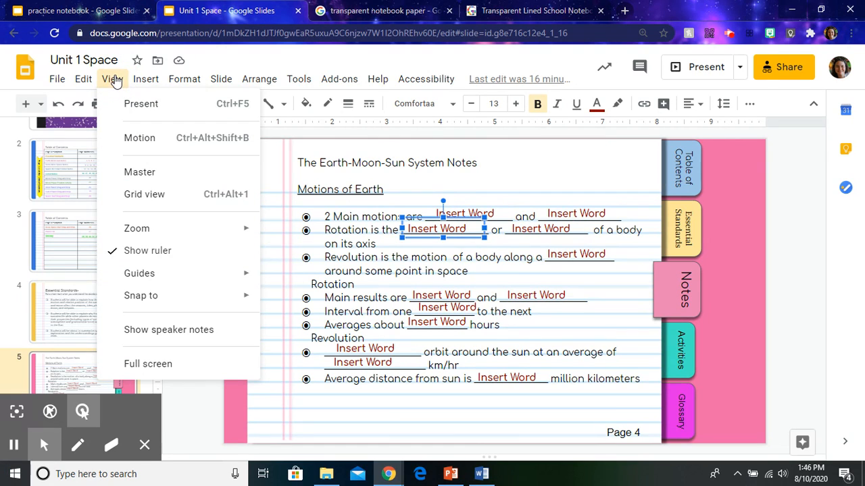
click(211, 173)
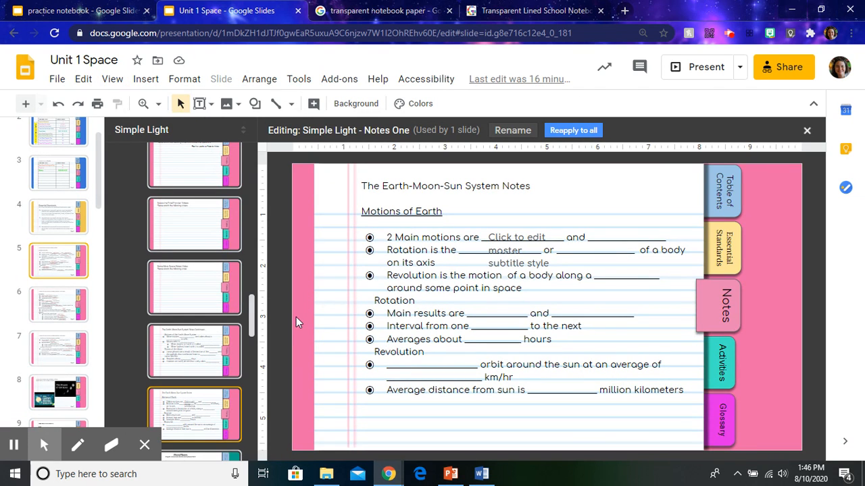
drag(253, 326, 247, 132)
click(204, 258)
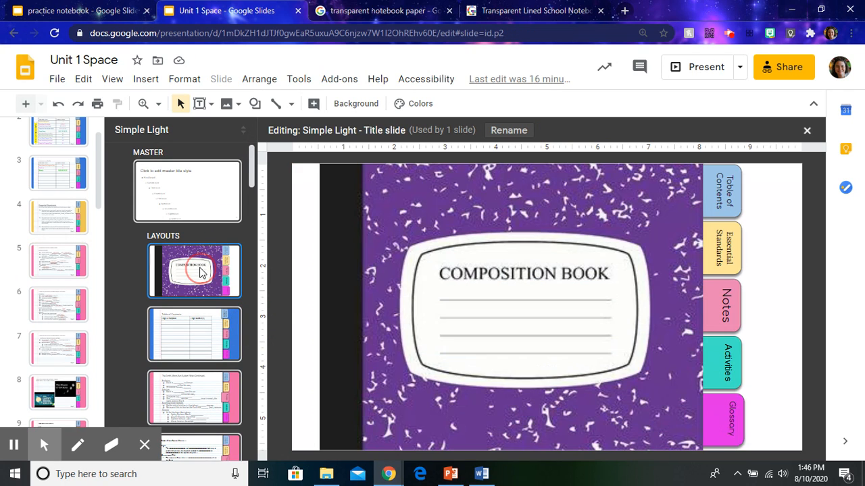
key(Down)
key(Down)
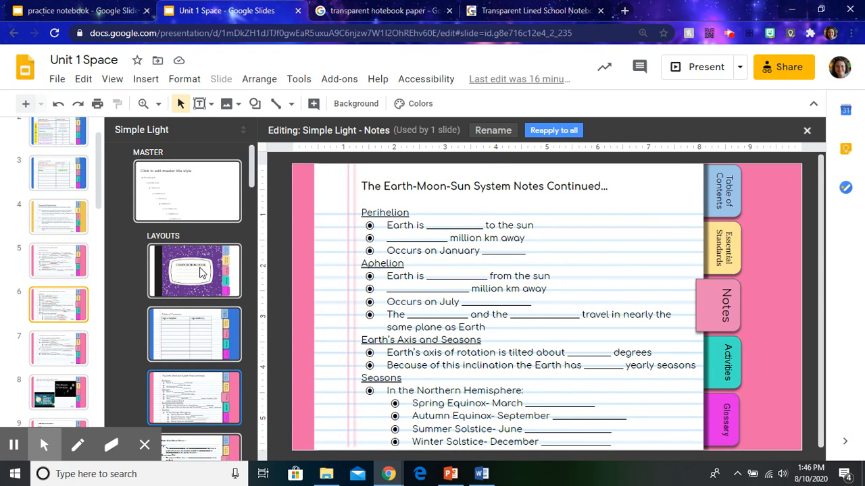
key(Down)
key(Down)
key(Down)
key(Down)
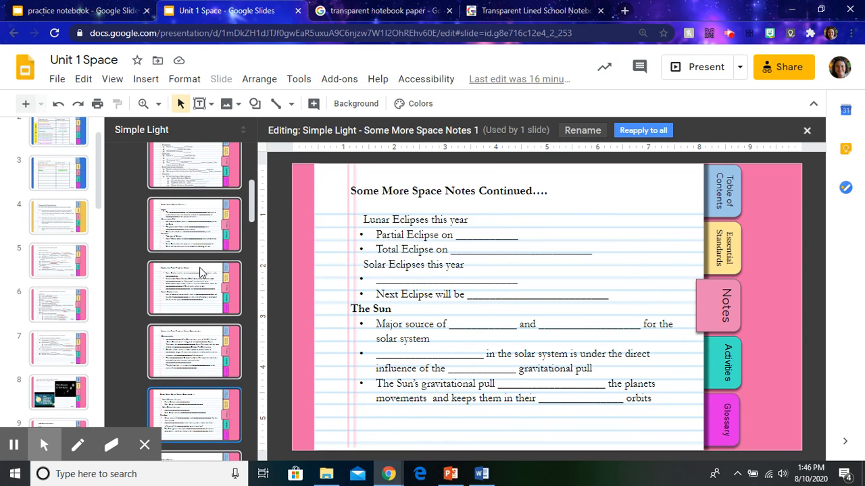
key(Down)
key(Down)
key(Down)
key(Down)
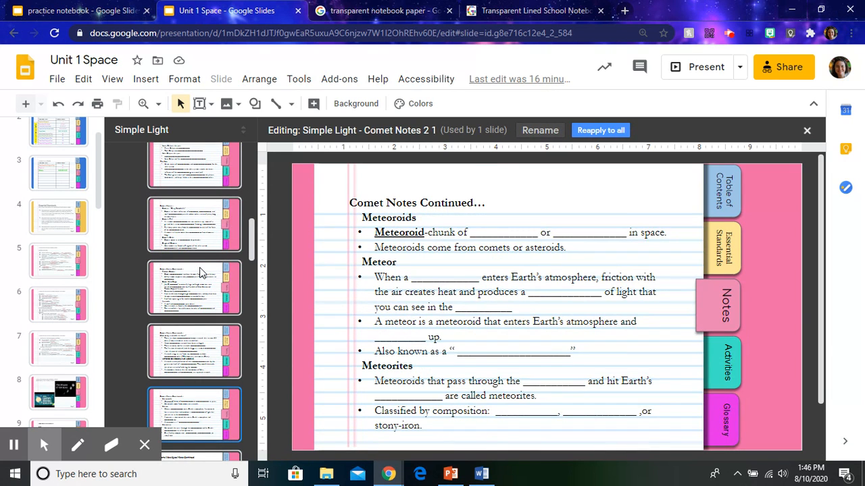
key(Down)
Examine the video, activity and glossary layouts in the Unit 1 Space theme.
key(Down)
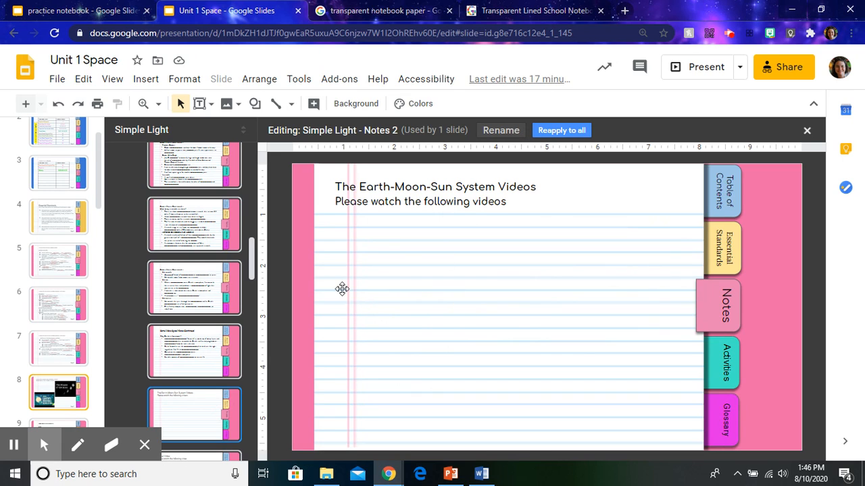
key(Down)
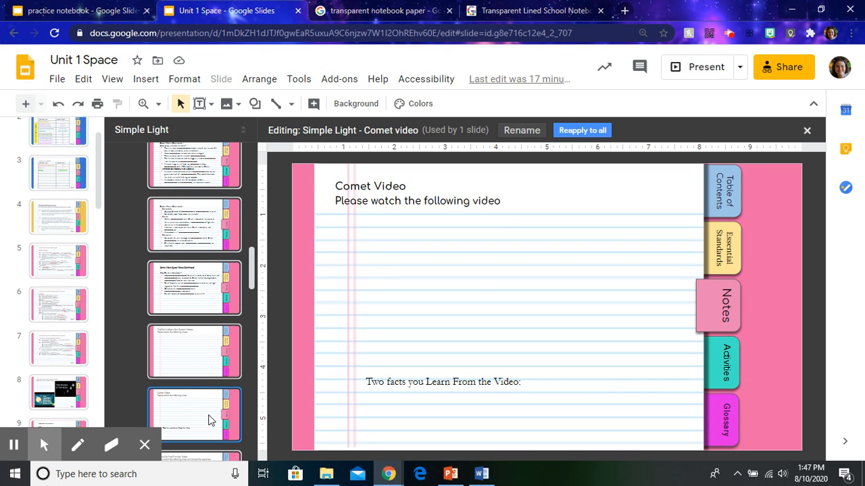
key(Down)
key(Down)
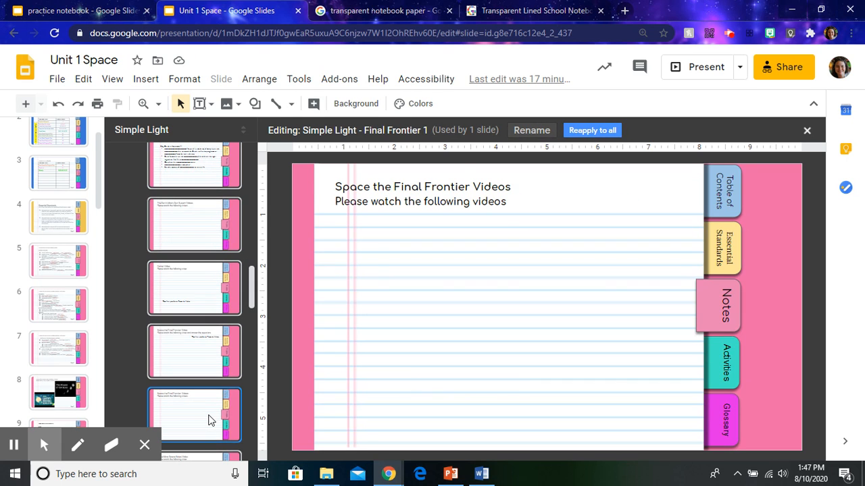
key(Down)
key(Down)
key(Down)
key(Down)
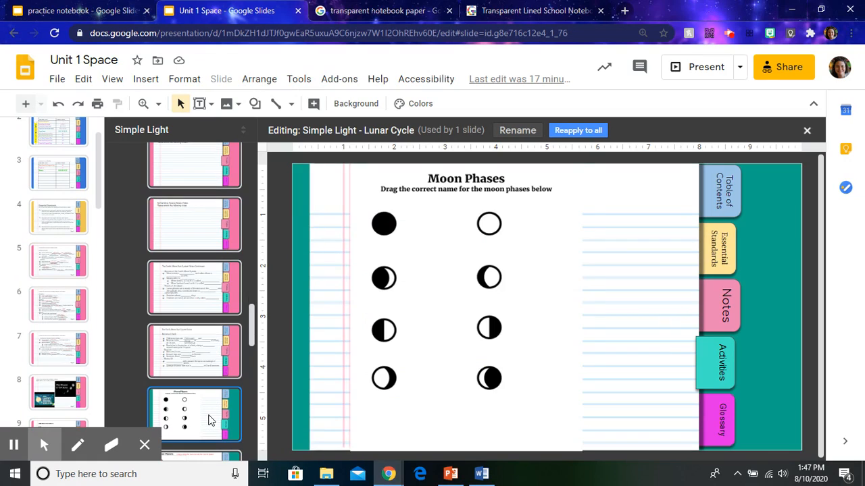
key(Down)
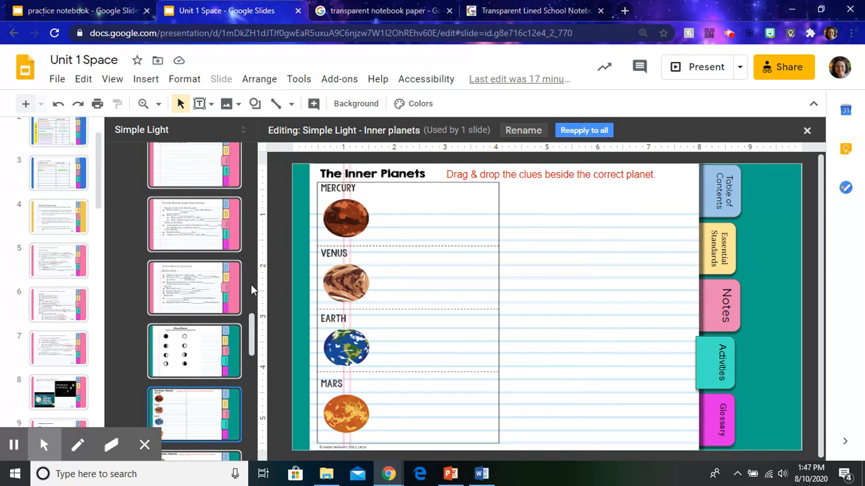
click(225, 368)
key(Down)
key(Down)
key(Down)
key(Down)
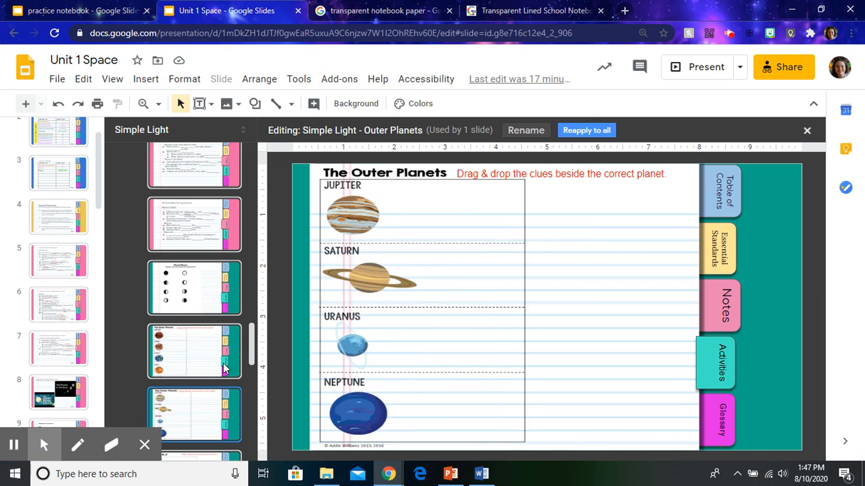
key(Down)
key(Down)
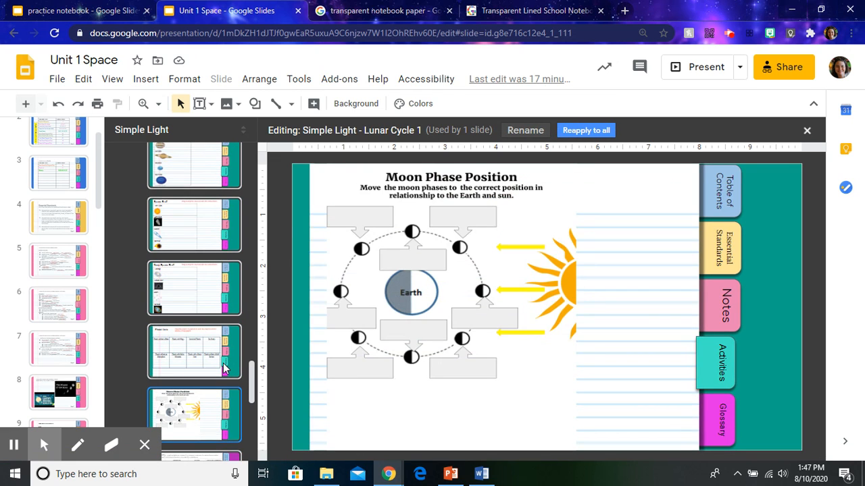
key(Down)
key(Up)
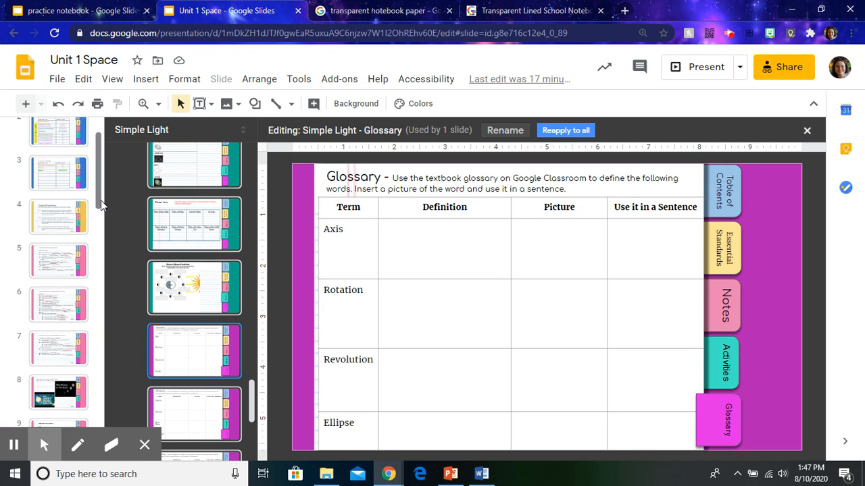
drag(99, 196, 102, 158)
Return to the practice notebook presentation and review its table of contents and cover slides.
click(122, 10)
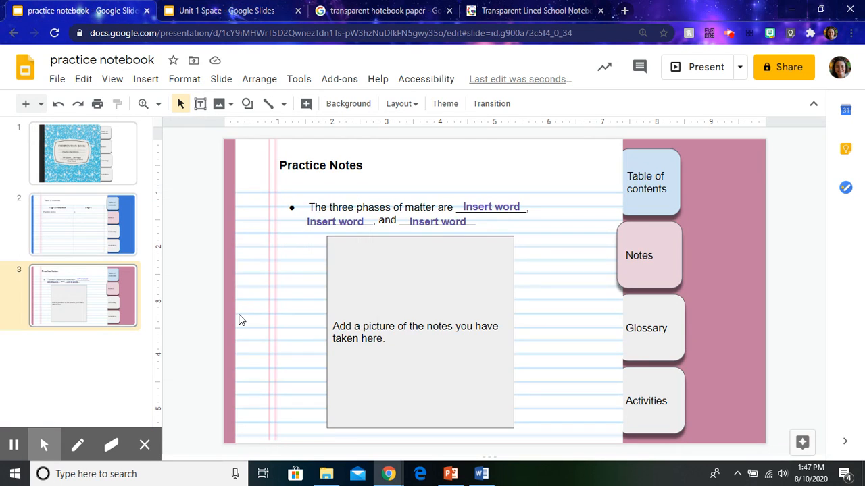
click(68, 149)
click(88, 222)
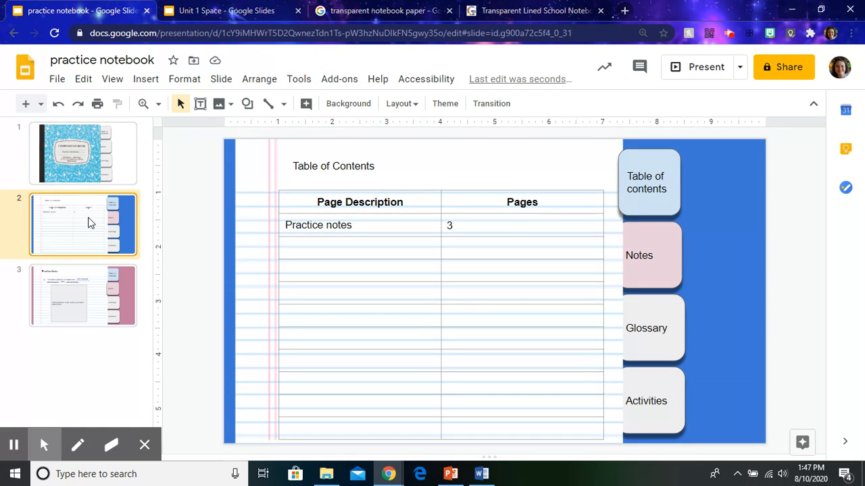
click(64, 177)
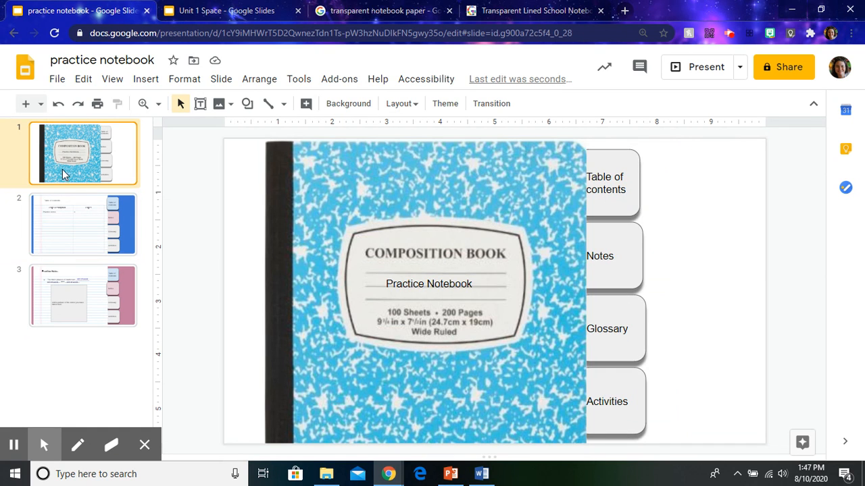
Draw a rounded rectangle over the Table of contents tab on the cover slide.
click(126, 235)
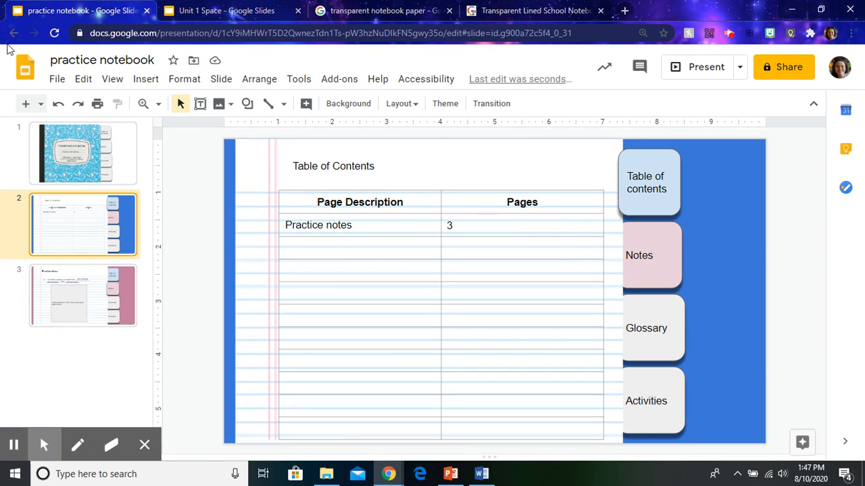
click(120, 86)
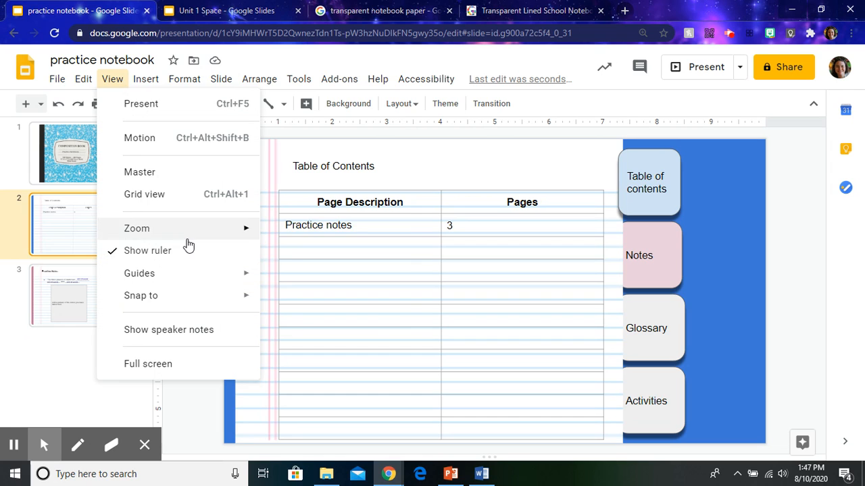
mouse_move(146, 83)
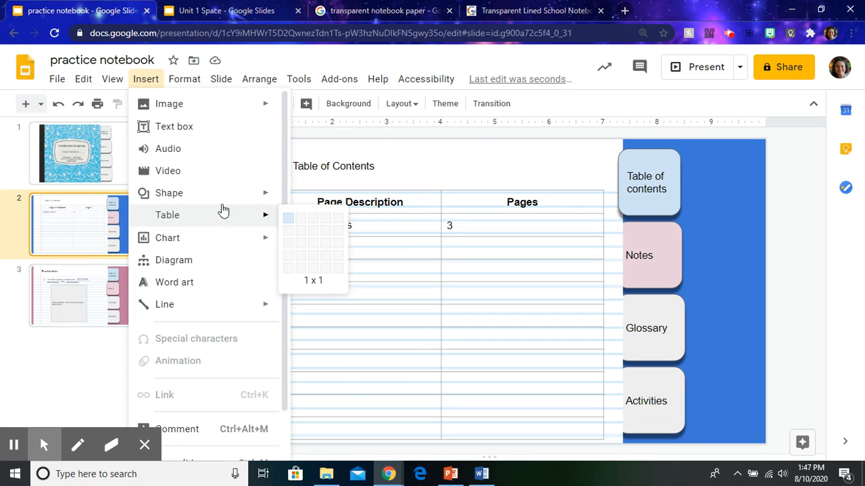
mouse_move(267, 198)
mouse_move(372, 201)
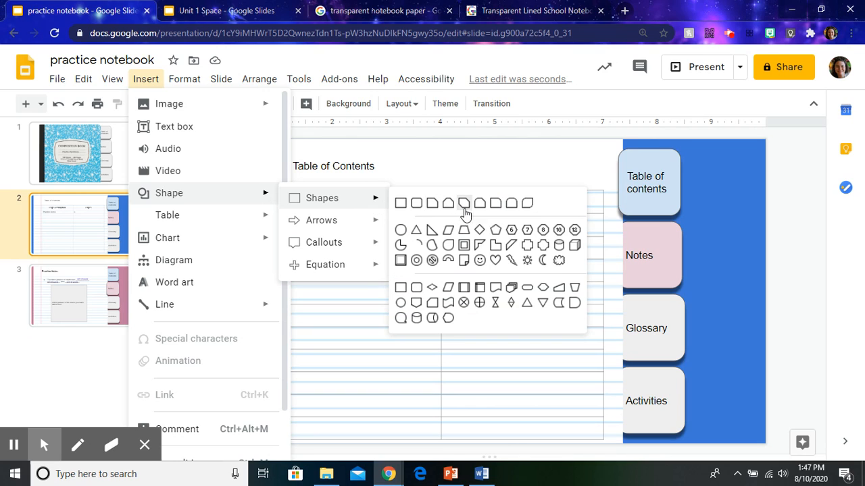
click(417, 210)
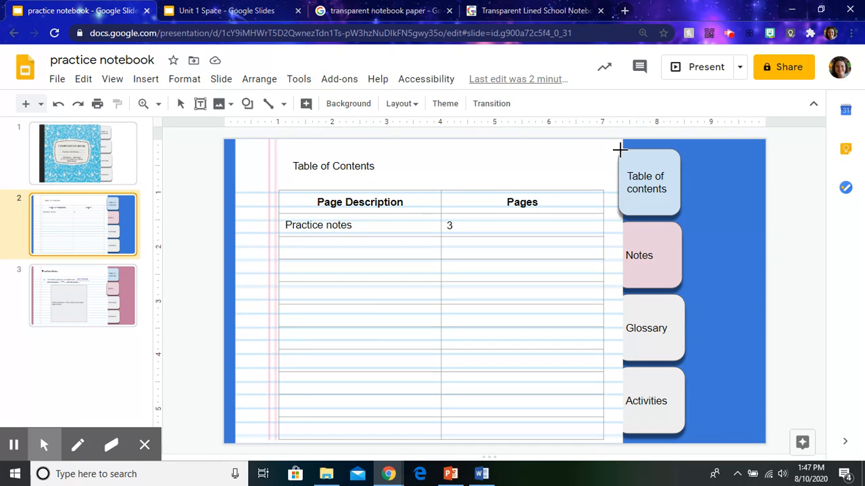
click(128, 155)
drag(637, 149, 575, 216)
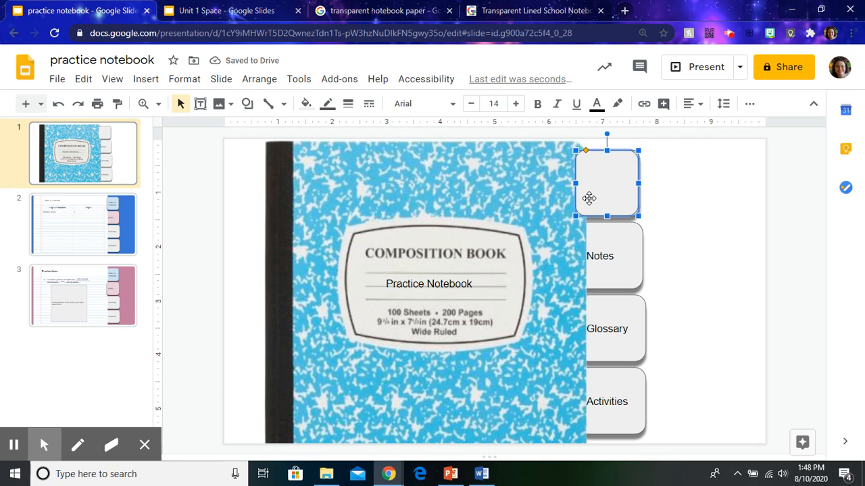
Link the new rounded rectangle to Slide 2 of this presentation.
key(ctrl+k)
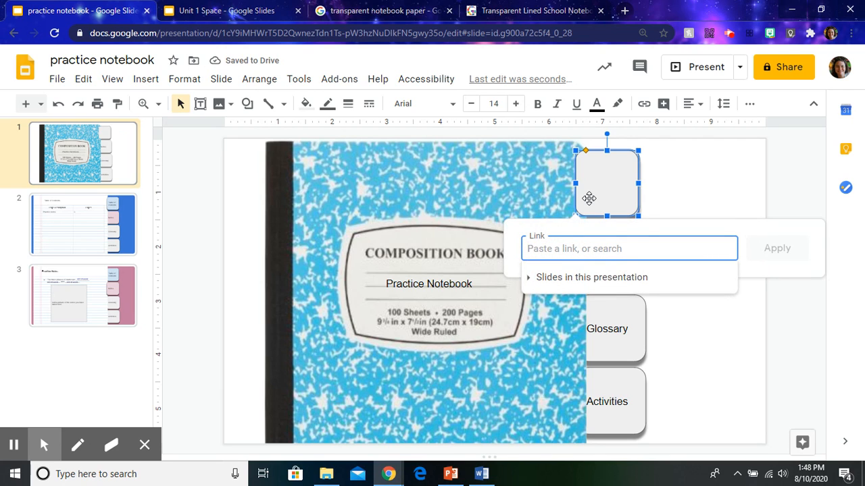
click(597, 279)
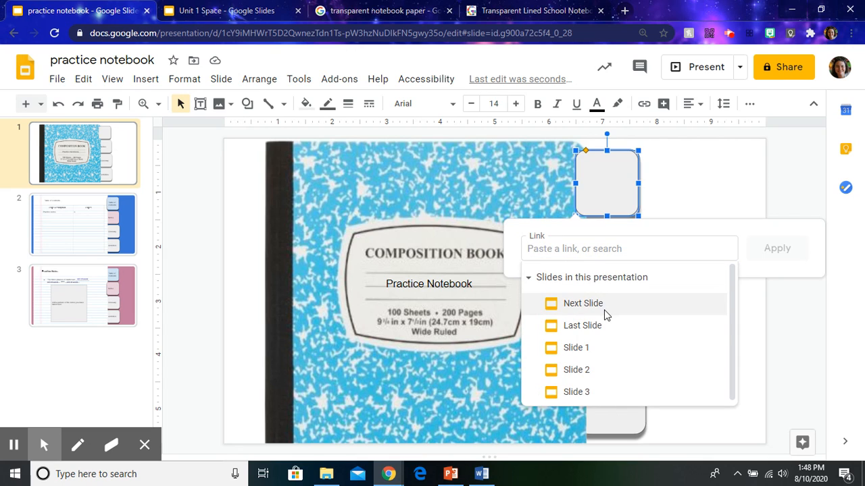
click(587, 370)
click(778, 252)
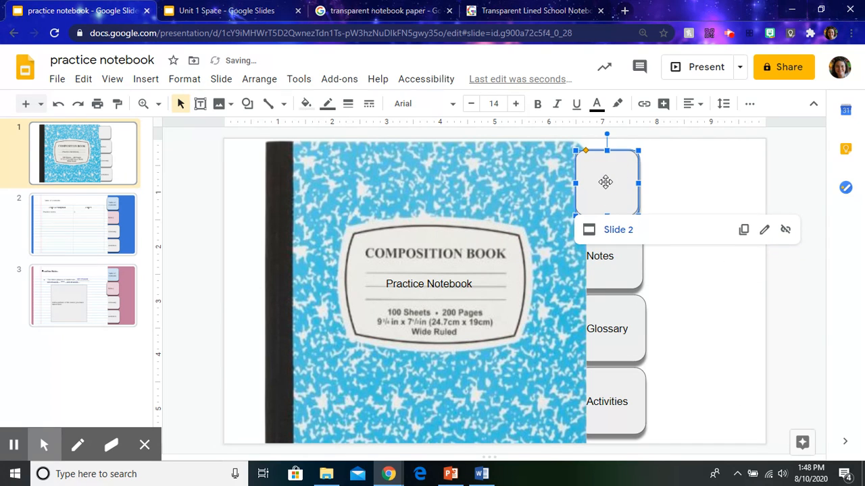
Make the linked shape's fill and outline transparent, and follow its link to check that it opens Slide 2.
click(302, 106)
click(356, 160)
click(328, 106)
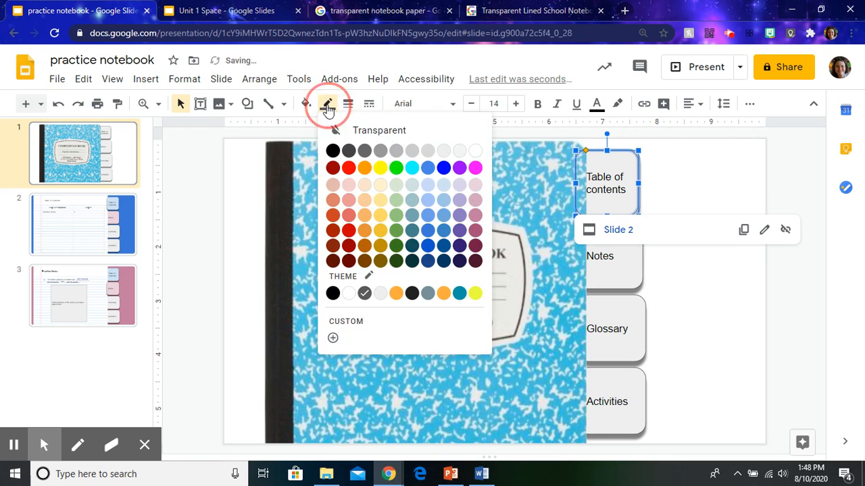
click(368, 131)
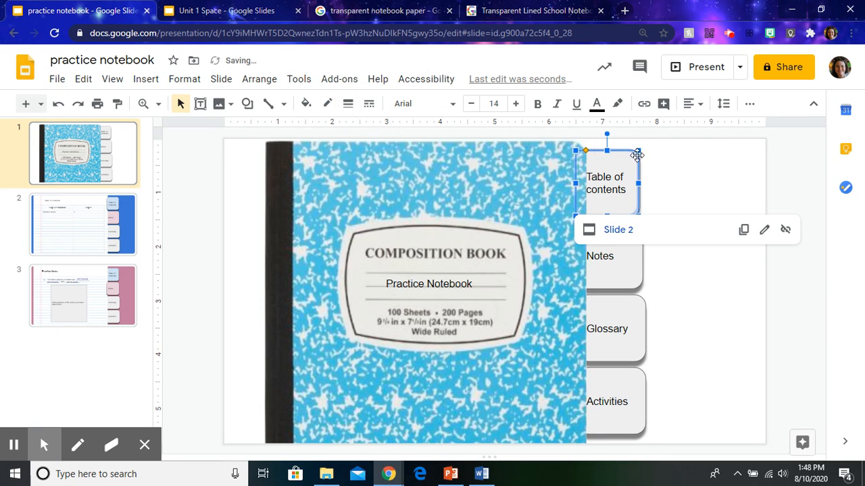
click(697, 184)
click(623, 182)
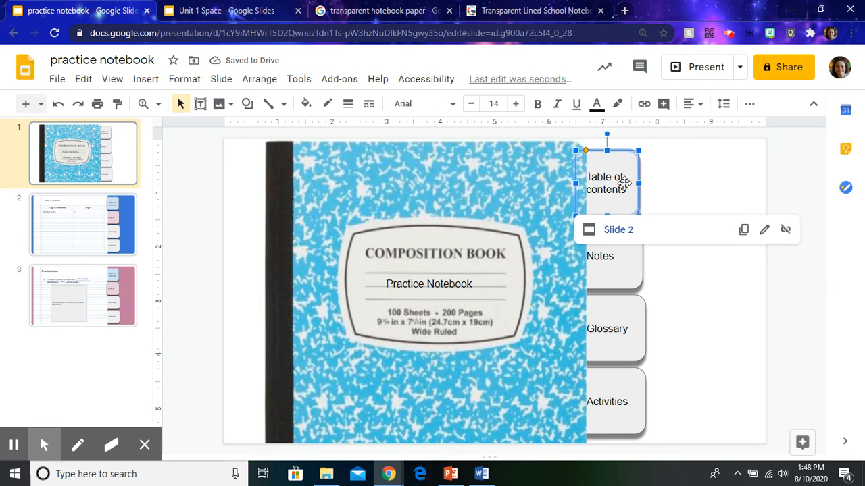
click(619, 231)
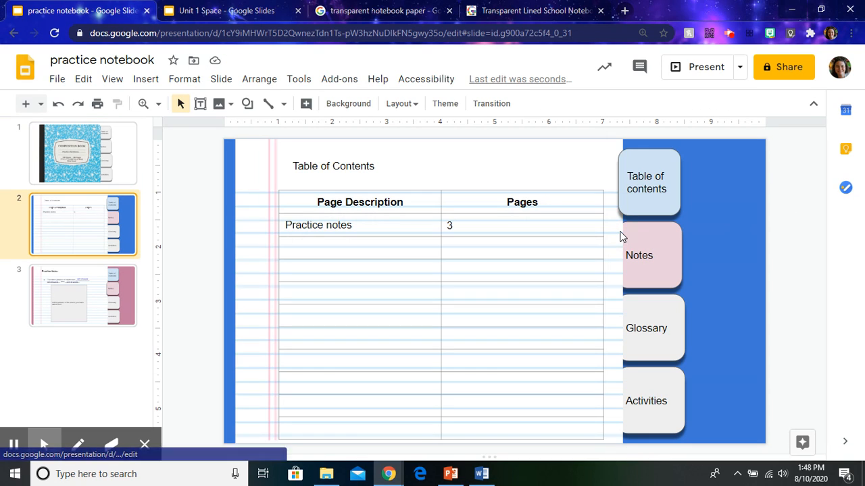
Copy the transparent linked shape from the cover to slide 2 and align it over the Table of contents tab.
click(134, 133)
click(603, 186)
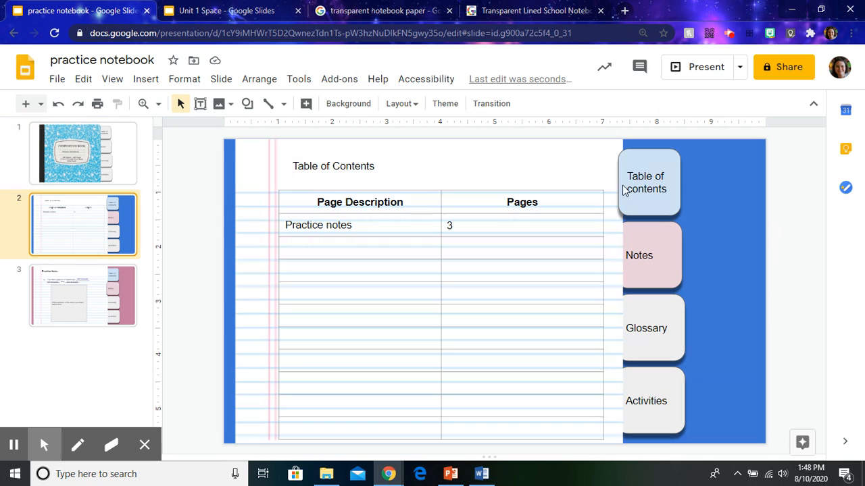
click(618, 230)
click(620, 196)
drag(657, 197, 657, 195)
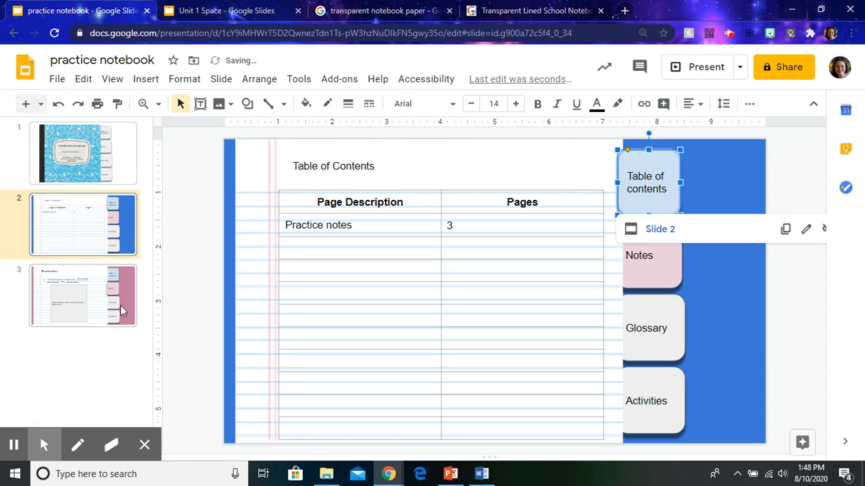
Paste the linked shape on the Practice Notes slide and place it over the Table of contents tab.
click(122, 311)
key(ctrl+v)
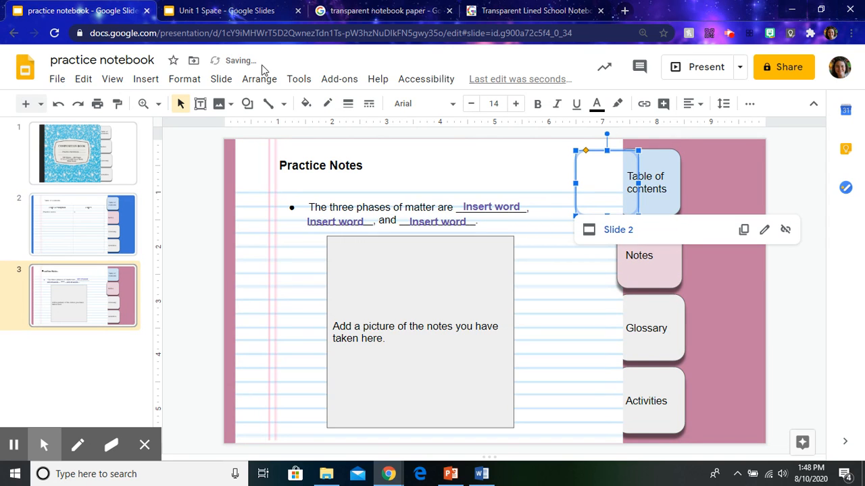
drag(609, 155, 654, 171)
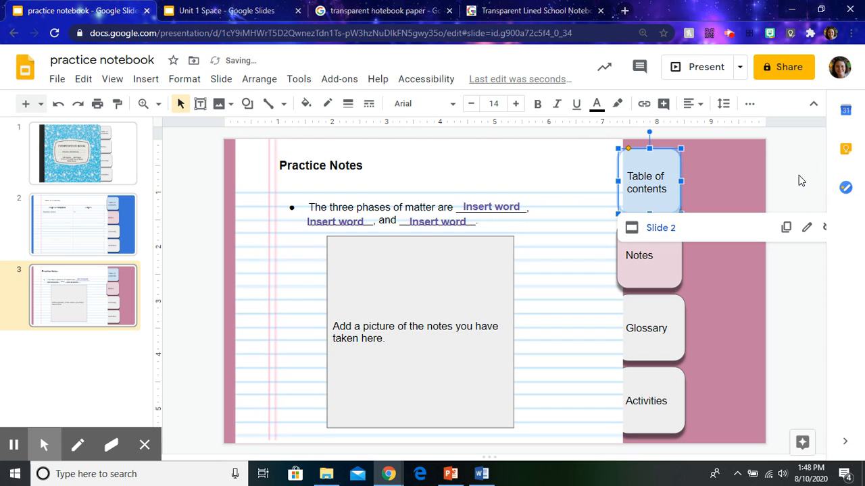
click(798, 178)
Present from the cover slide, test the Table of contents tab links, and exit the slideshow.
click(51, 164)
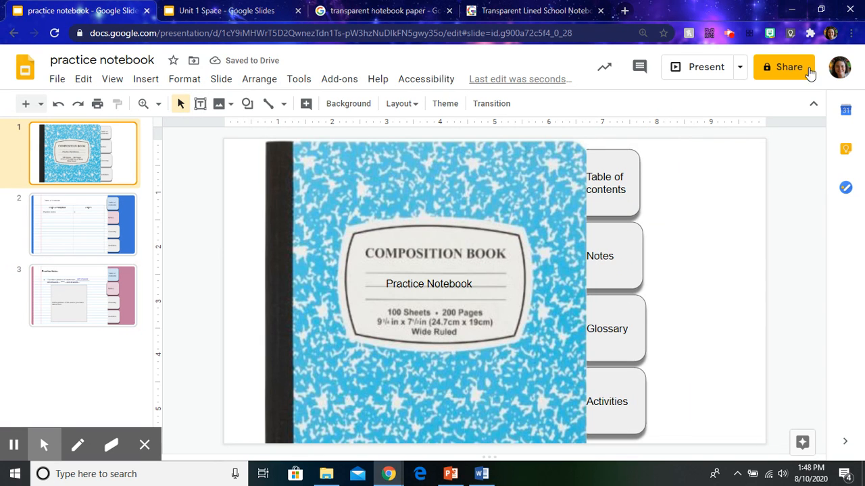
click(689, 66)
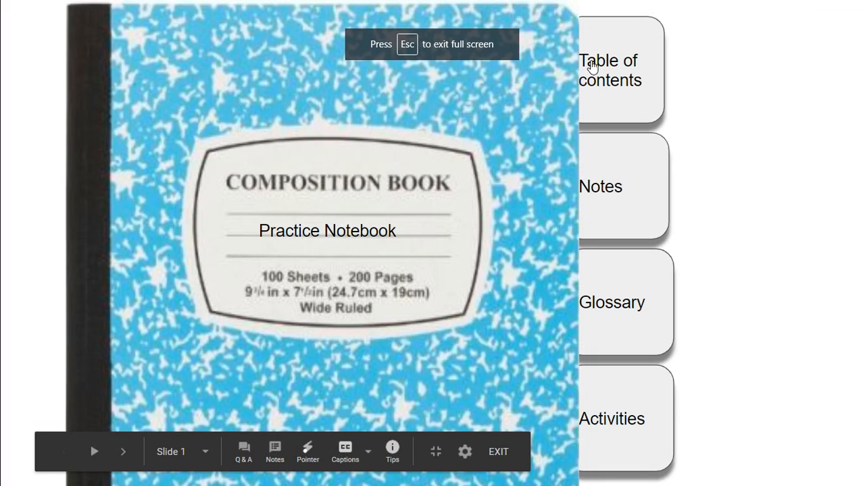
click(592, 68)
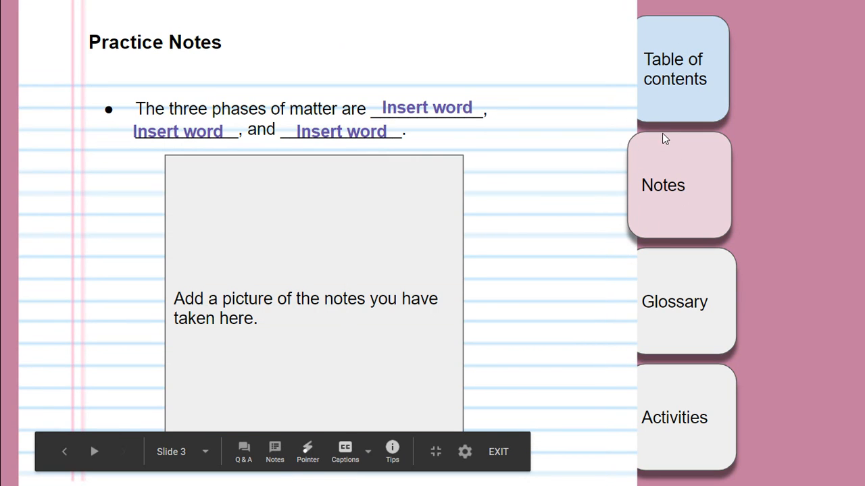
click(657, 102)
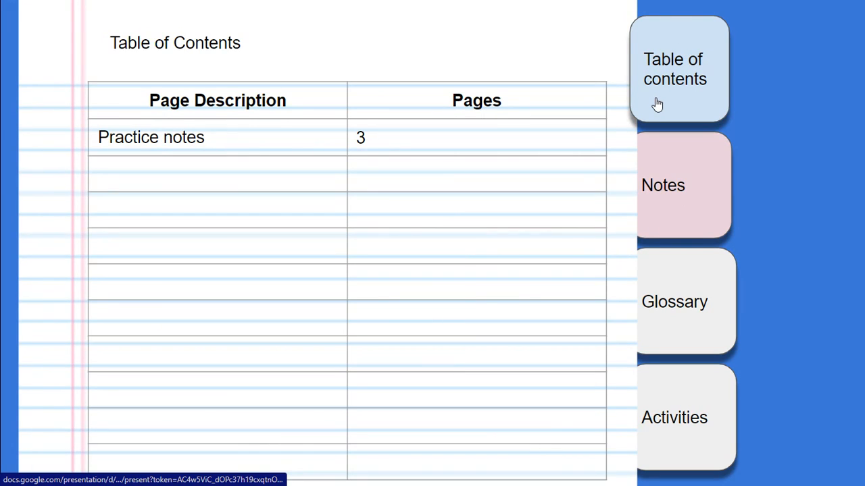
key(Escape)
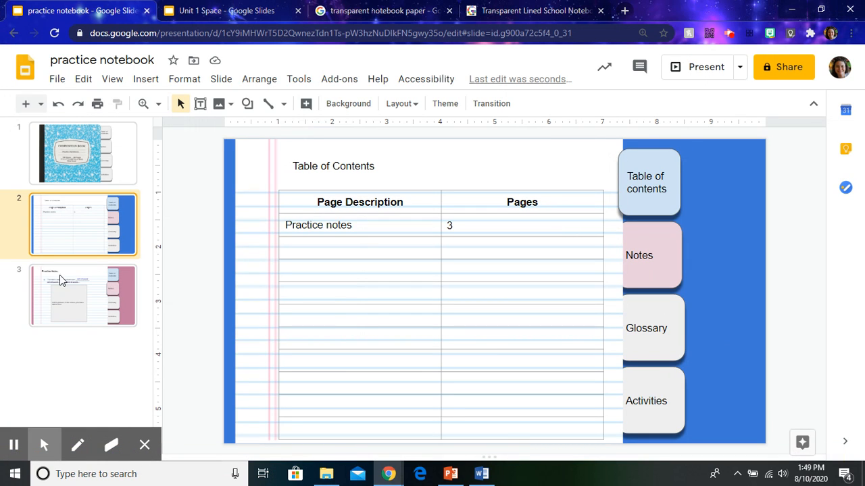
Draw a rounded rectangle over the Notes tab on the cover slide.
click(90, 165)
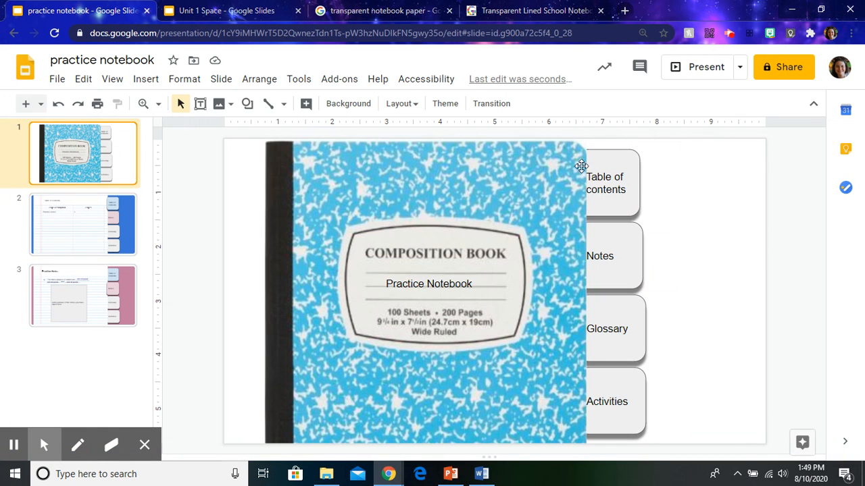
click(142, 81)
mouse_move(233, 200)
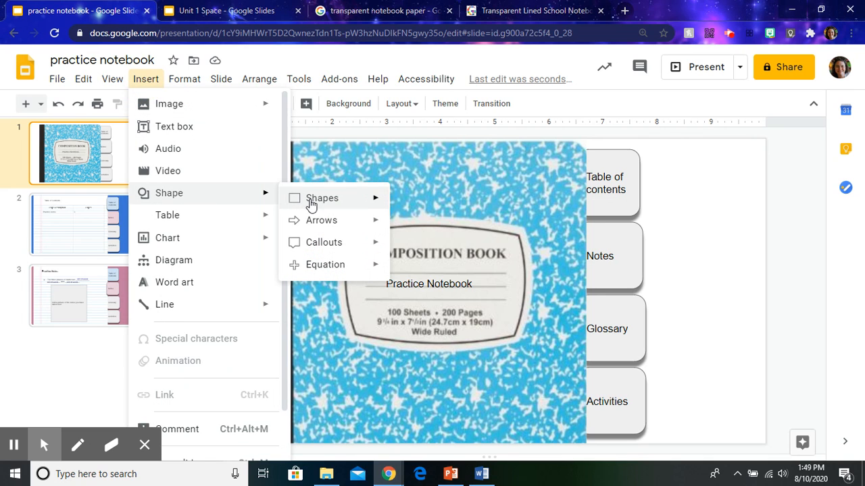
mouse_move(310, 202)
click(419, 206)
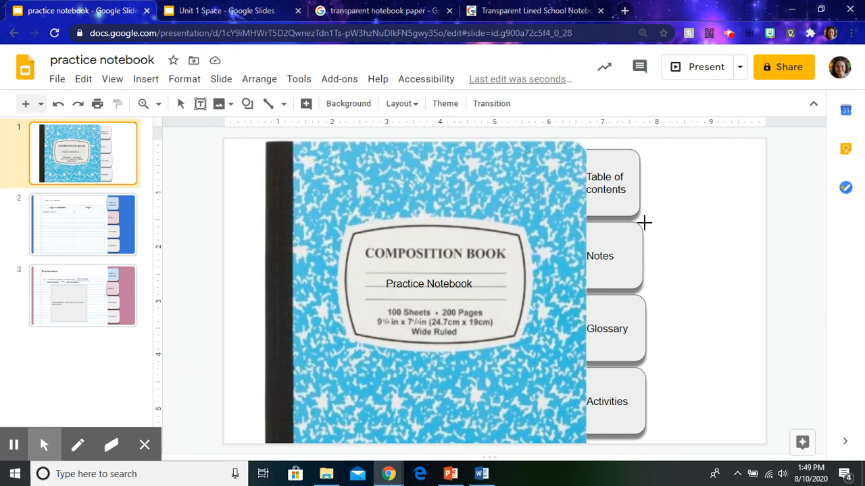
drag(642, 221, 576, 287)
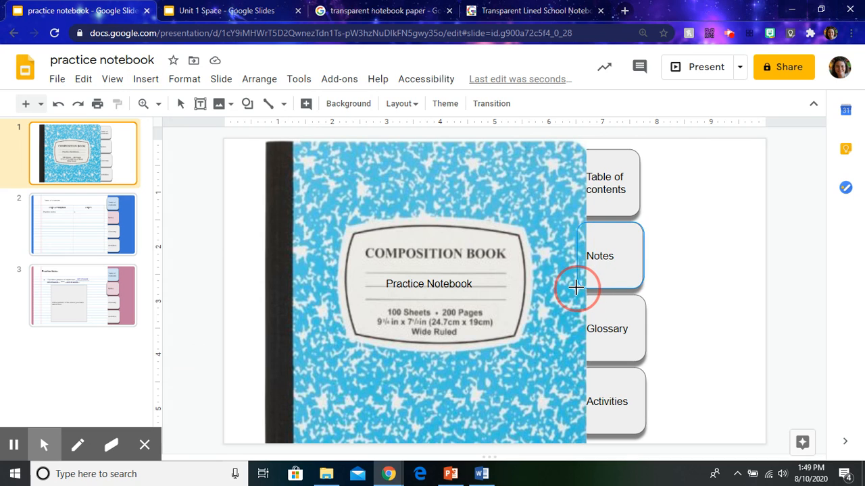
key(ctrl+k)
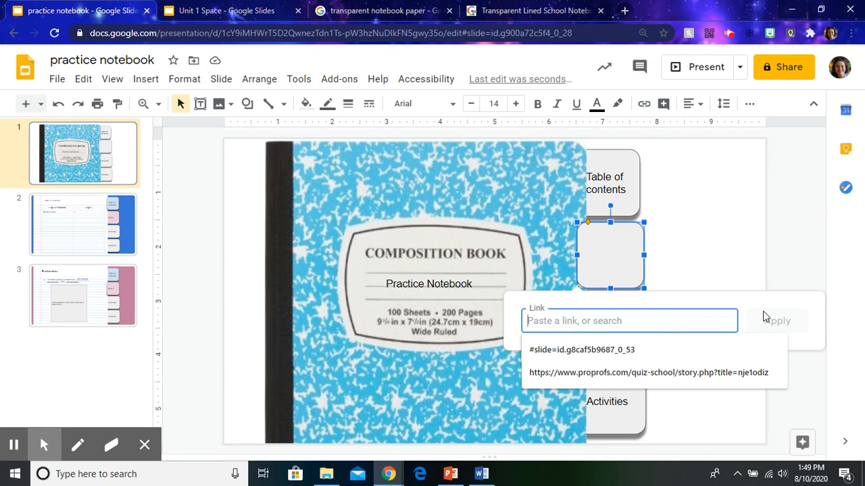
click(741, 304)
click(714, 314)
click(740, 299)
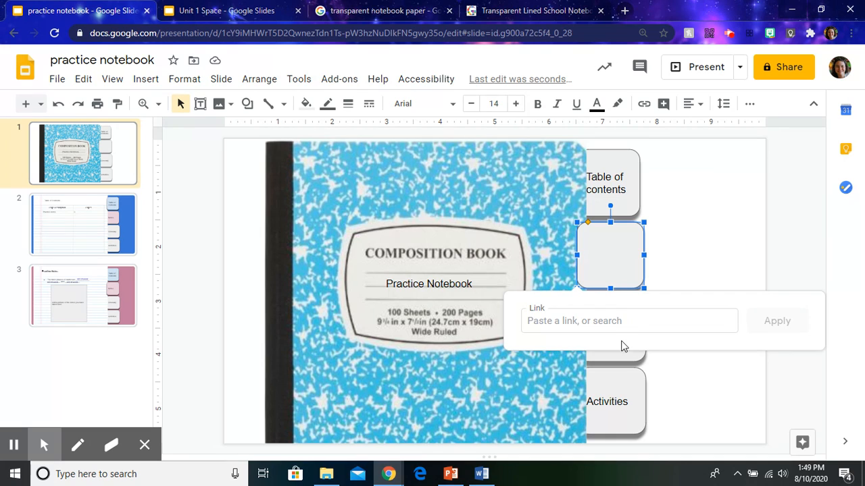
click(621, 230)
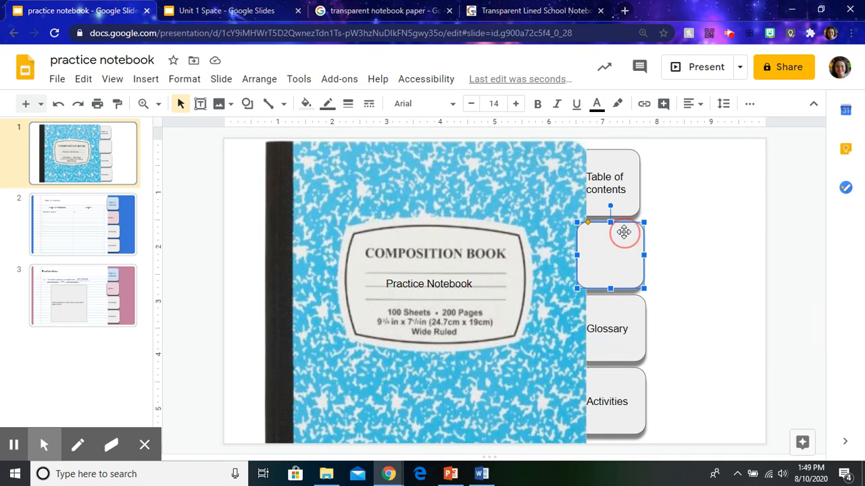
Link the shape over the Notes tab to Slide 3 of this presentation.
key(ctrl+k)
click(620, 349)
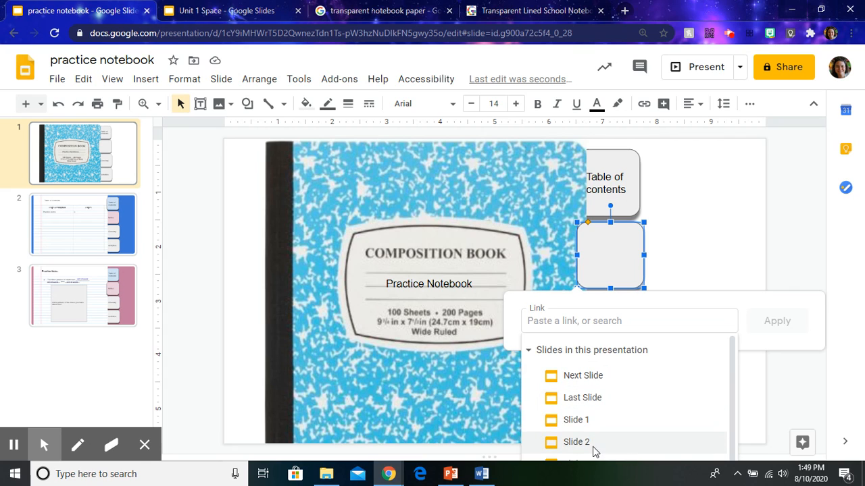
drag(732, 408, 734, 424)
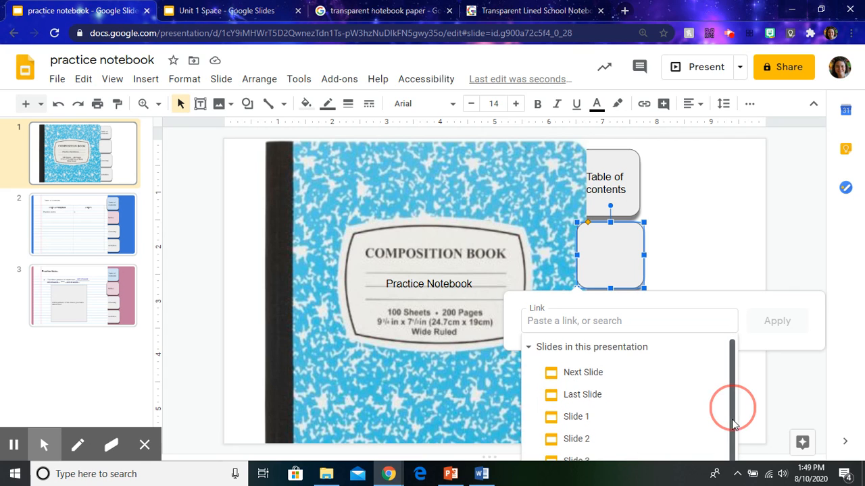
click(583, 458)
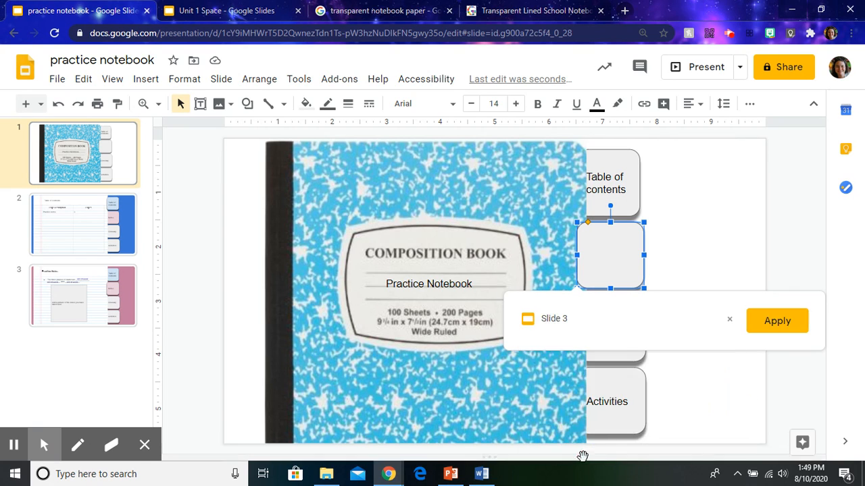
click(788, 321)
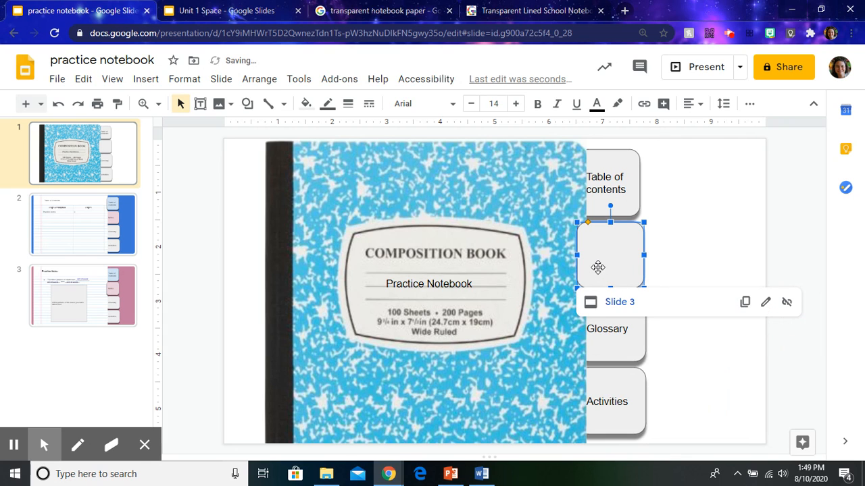
Make the fill and outline of the shape over the Notes tab transparent.
click(304, 104)
click(363, 158)
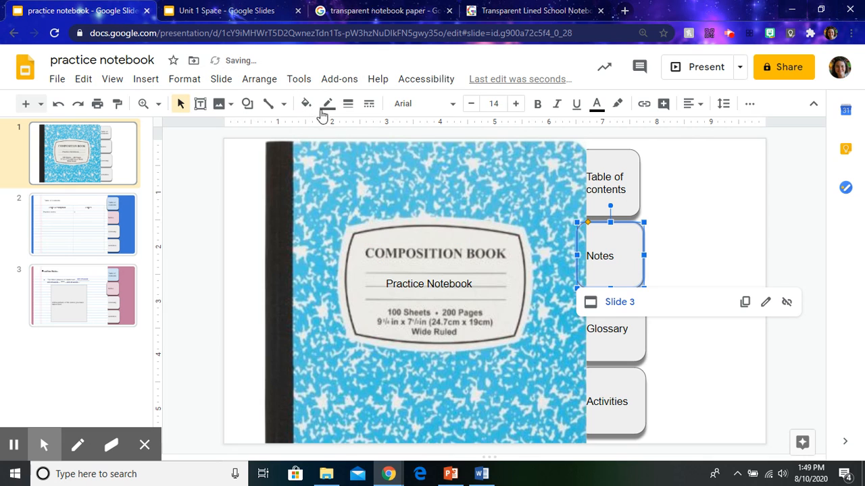
click(327, 106)
click(379, 131)
Paste the transparent Notes link shape onto slides 2 and 3 and position each copy over the Notes tab.
click(110, 234)
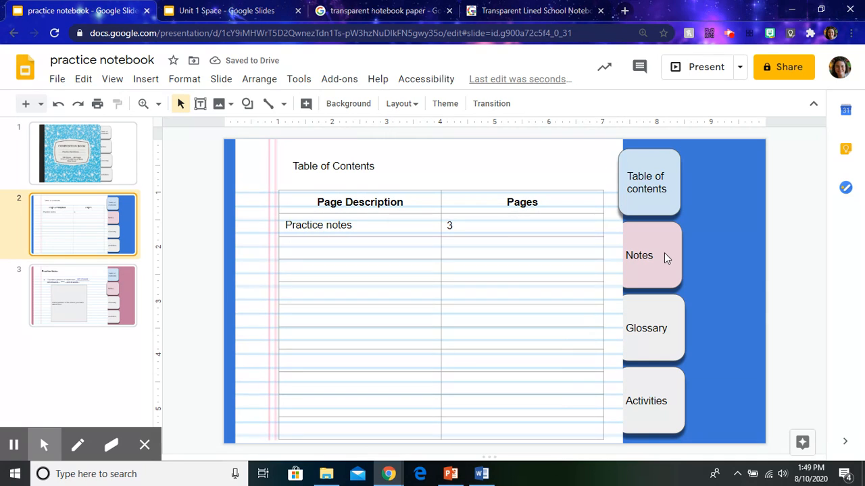
key(ctrl+v)
drag(614, 245, 652, 245)
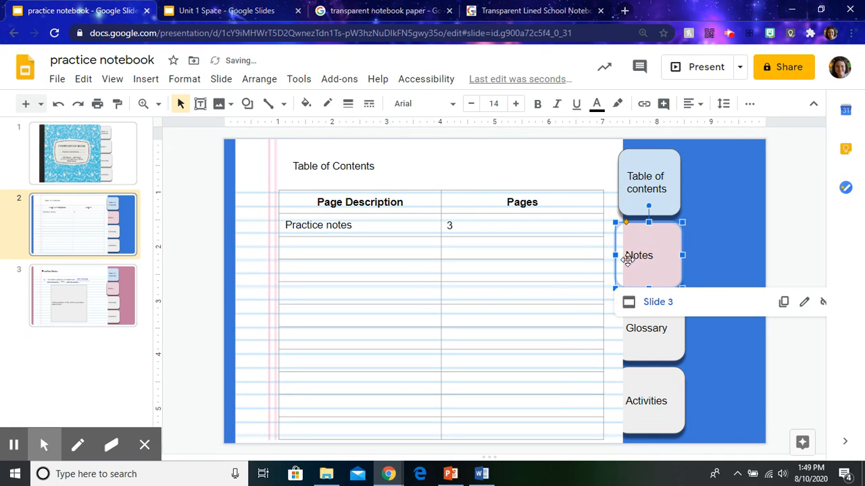
click(128, 302)
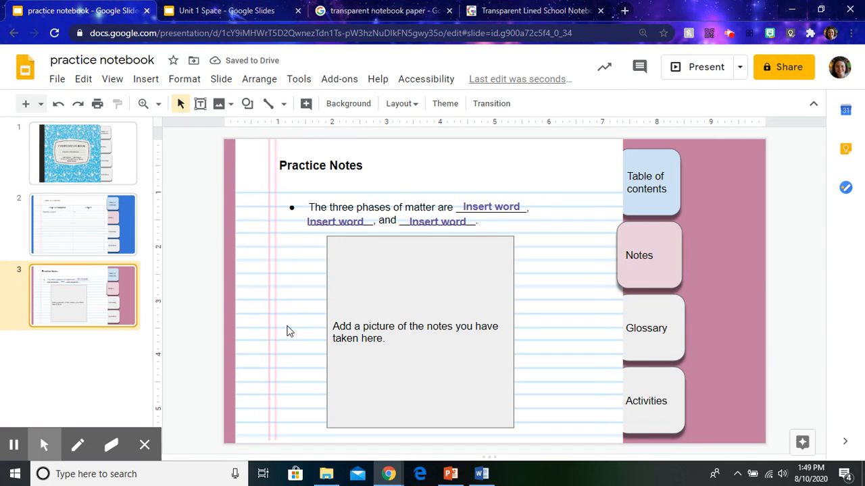
key(ctrl+v)
drag(594, 271, 655, 270)
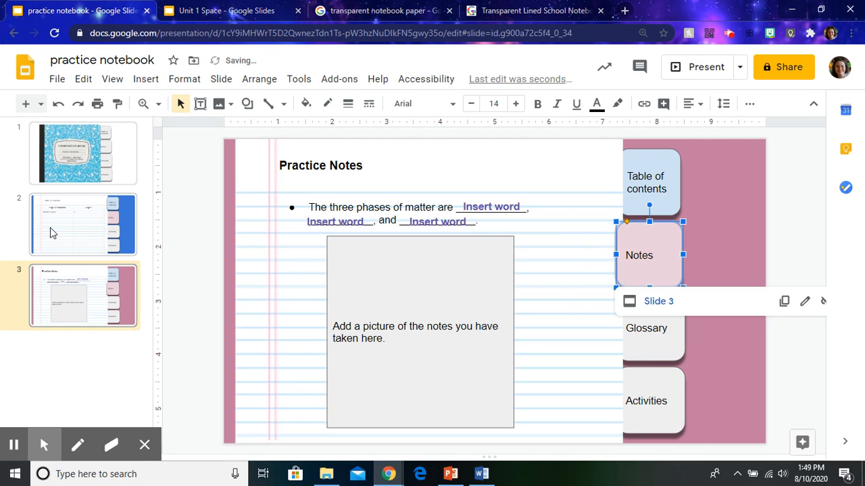
Test the Notes shape's link from slide 2 to Slide 3, and return to the Table of Contents slide.
click(659, 267)
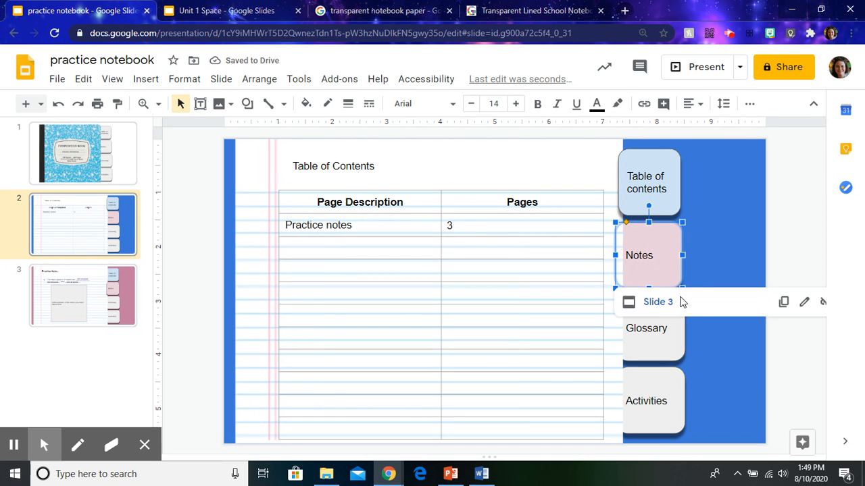
click(681, 302)
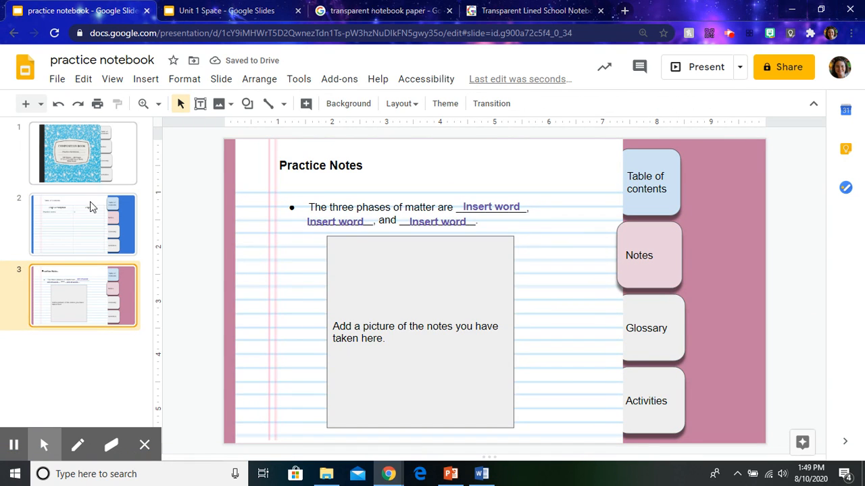
click(90, 203)
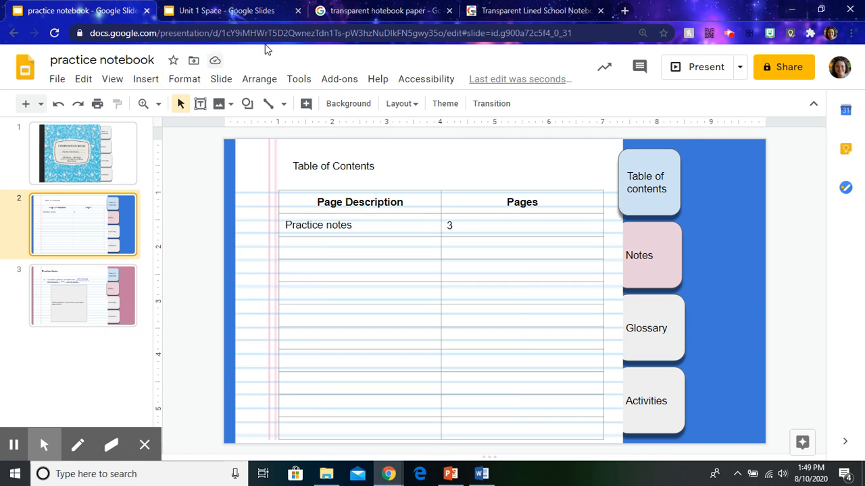
In the Unit 1 Space presentation, examine both Table of Contents slides, the yellow page-two arrow and the link shape over the Planet List row.
click(241, 8)
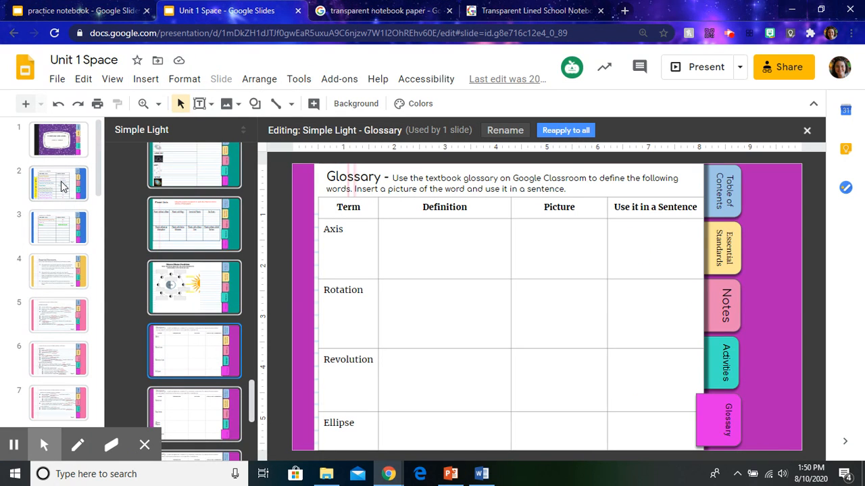
click(67, 236)
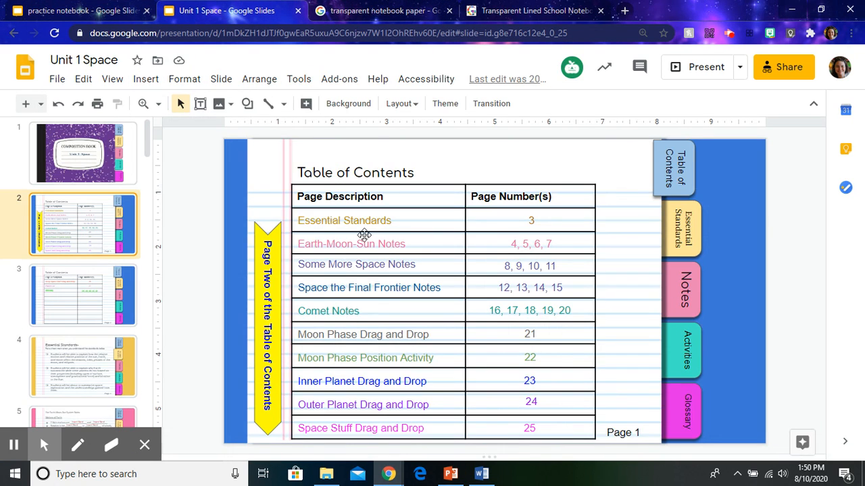
click(275, 262)
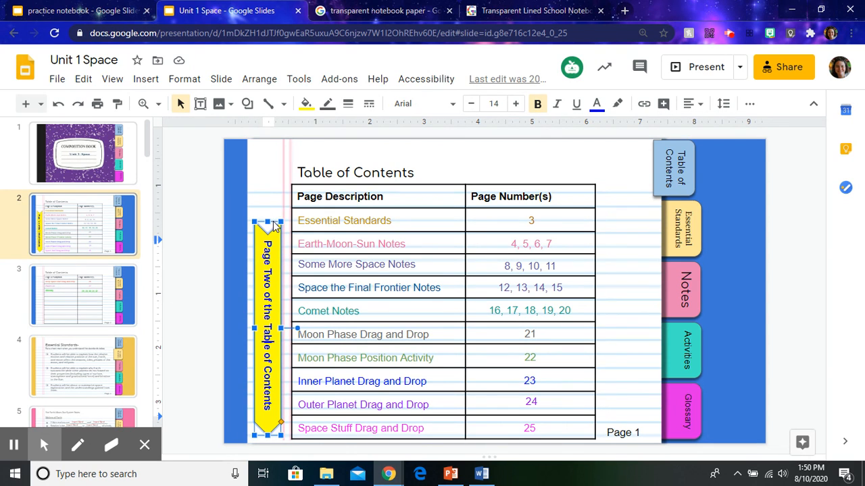
click(195, 409)
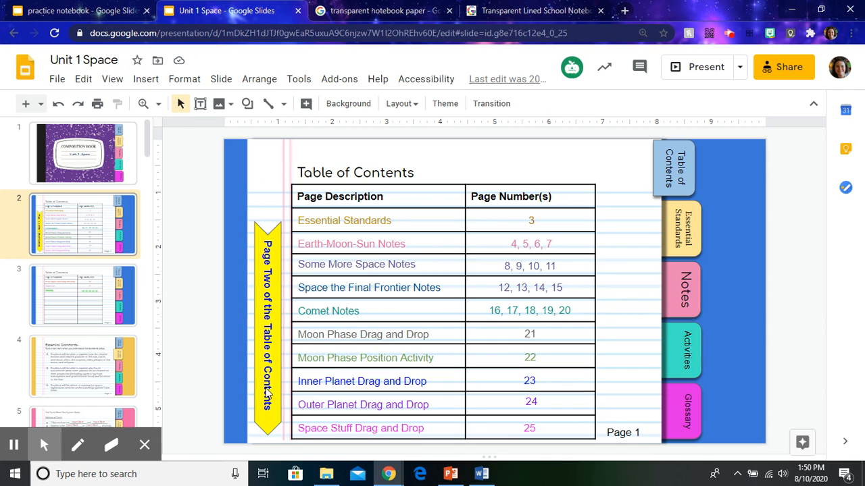
click(267, 390)
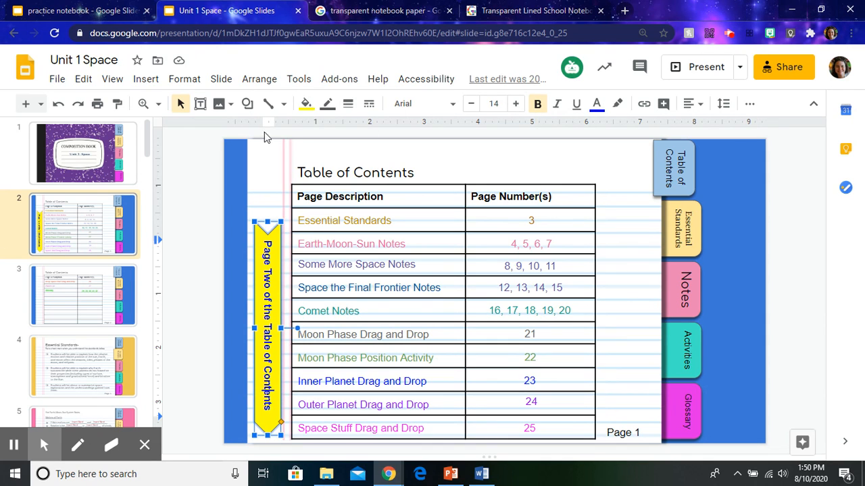
click(62, 297)
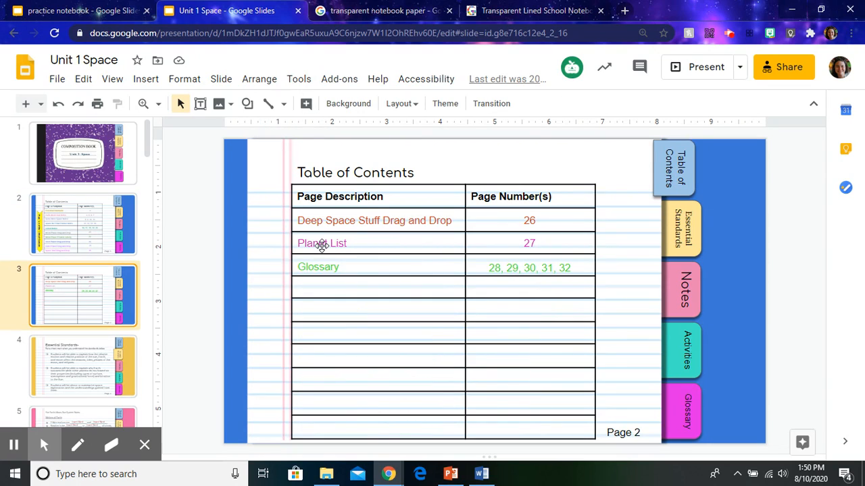
click(321, 246)
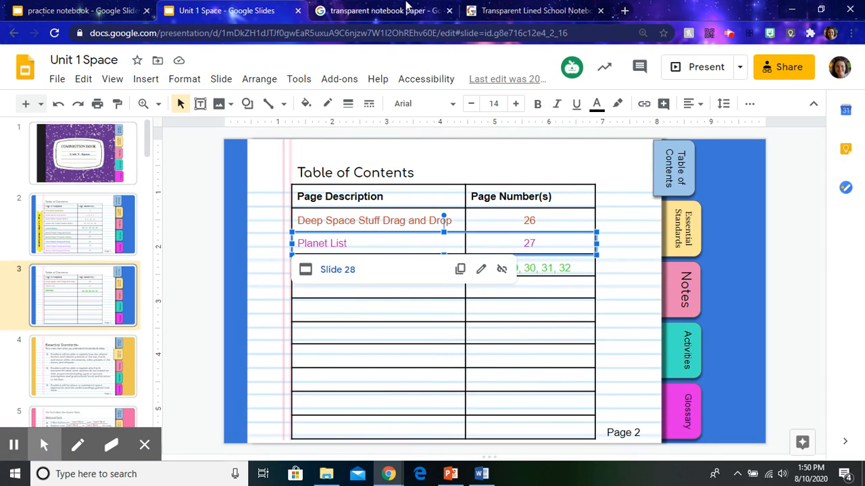
Back in the practice notebook, draw a rectangle covering the Practice notes row of the Table of Contents table.
click(88, 10)
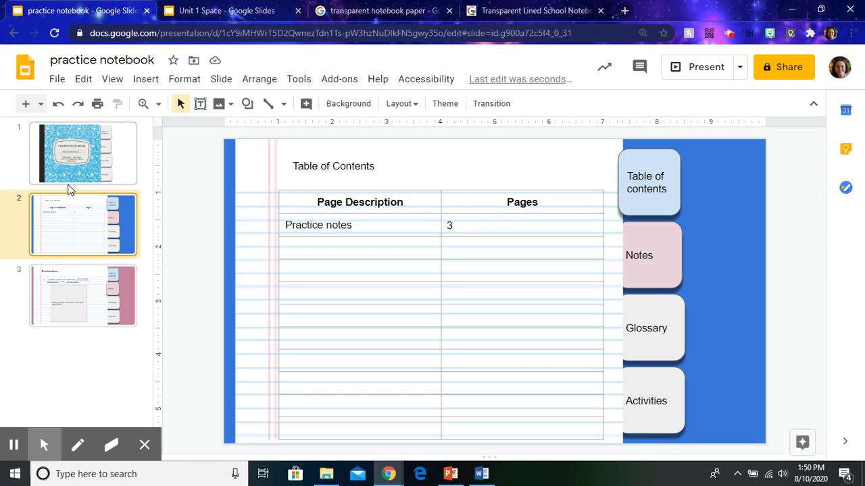
click(140, 79)
mouse_move(265, 201)
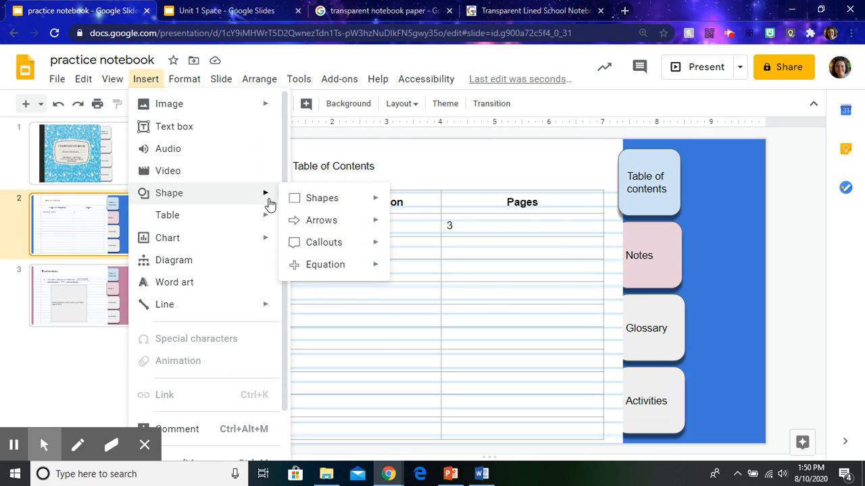
mouse_move(343, 208)
click(403, 204)
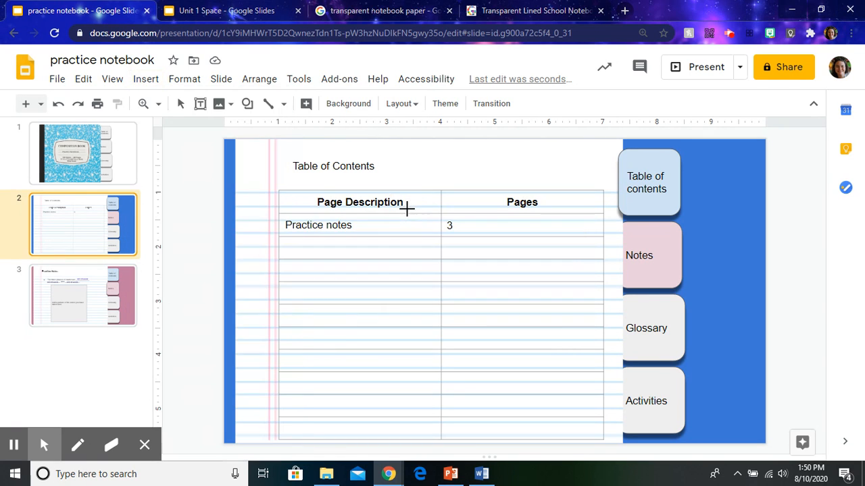
mouse_move(279, 214)
mouse_down()
mouse_move(507, 230)
mouse_move(611, 248)
mouse_move(603, 237)
mouse_up()
Link the rectangle over the Practice notes row to Slide 3 of this presentation.
key(ctrl+k)
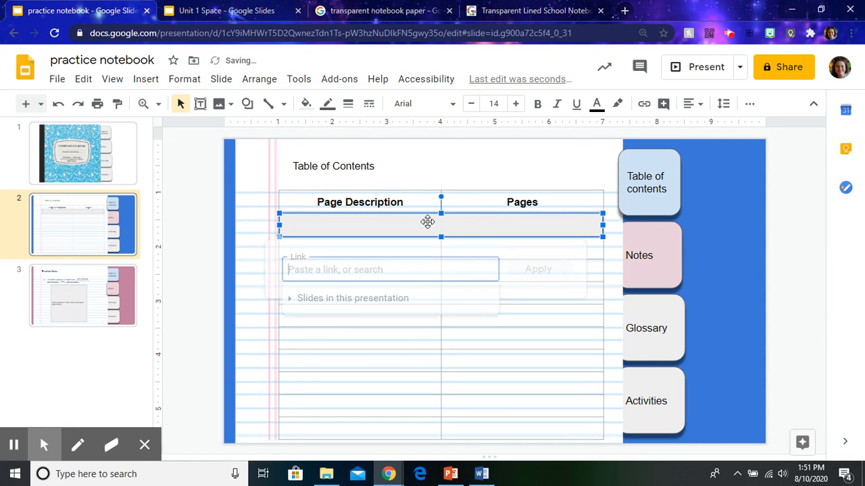
click(386, 299)
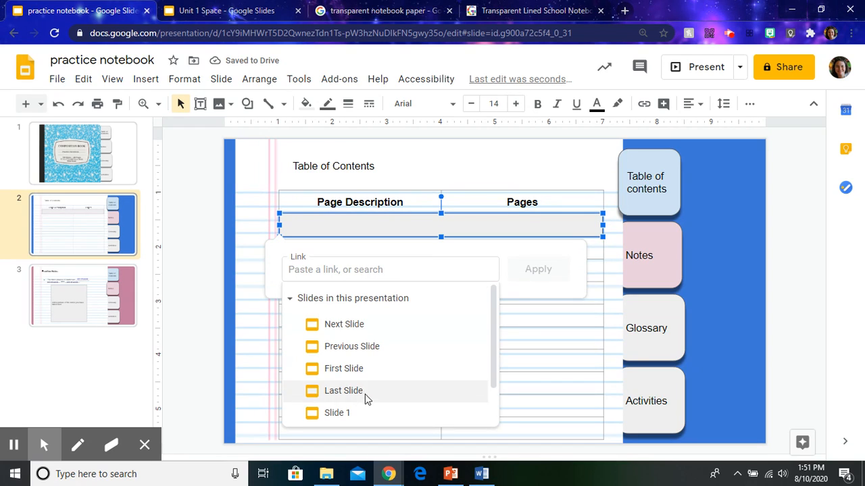
drag(493, 360, 392, 403)
click(380, 413)
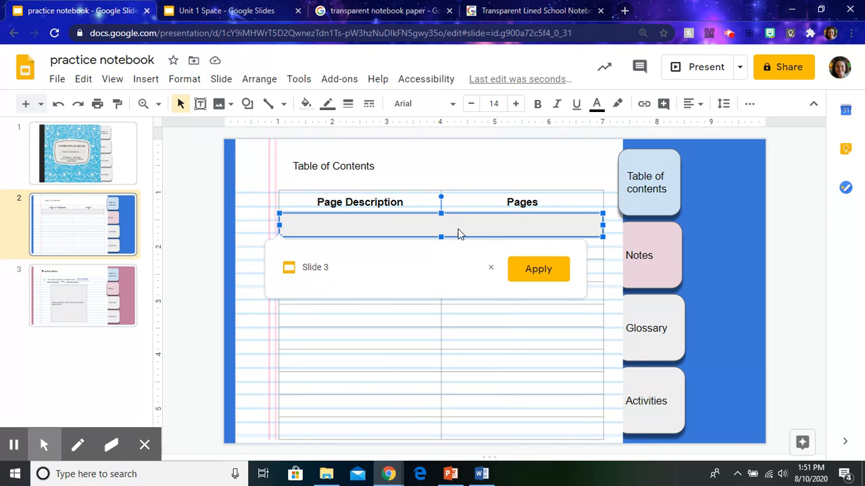
click(536, 269)
Make the fill and outline of the rectangle over the Practice notes row transparent.
click(305, 105)
click(335, 155)
click(327, 104)
click(355, 131)
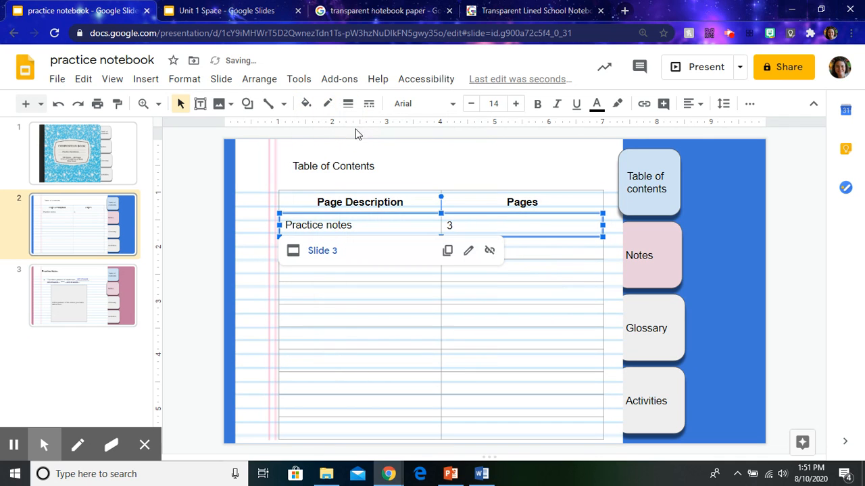
click(198, 218)
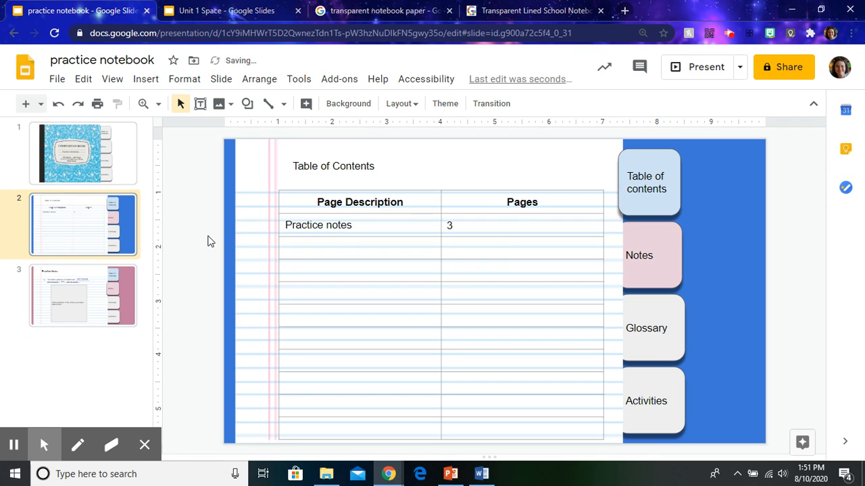
Open the master view and duplicate the Practice Notes layout.
click(112, 388)
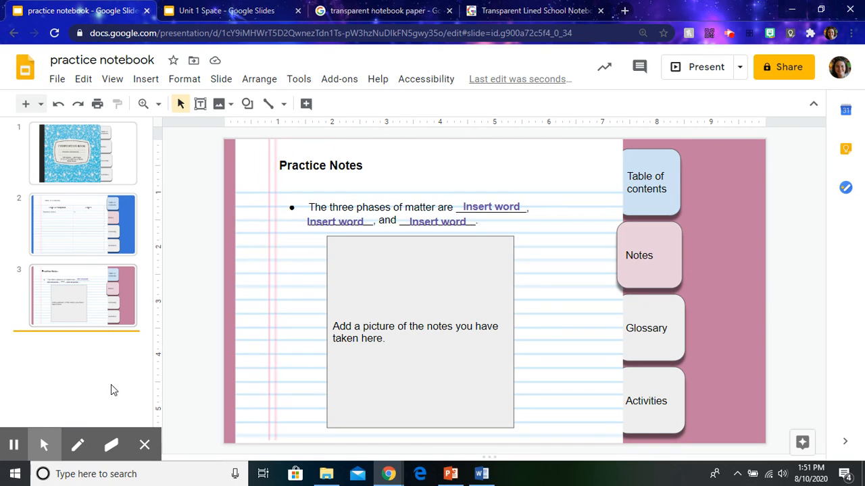
click(119, 82)
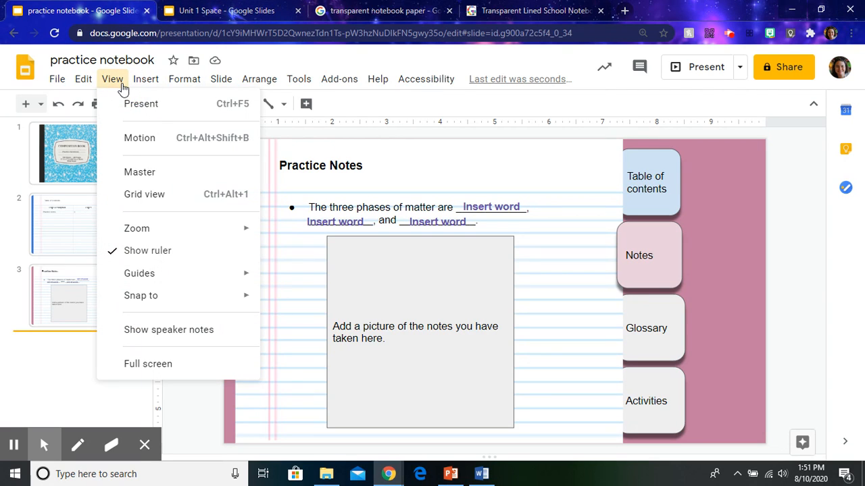
click(163, 172)
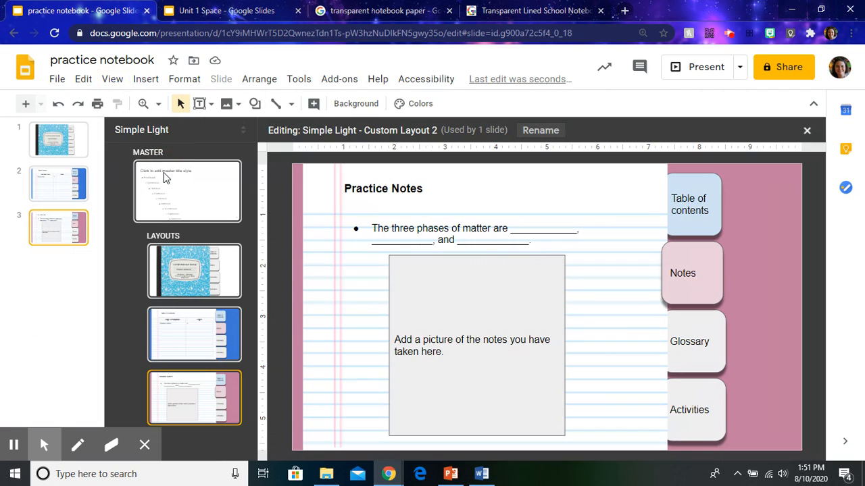
click(214, 415)
click(209, 411)
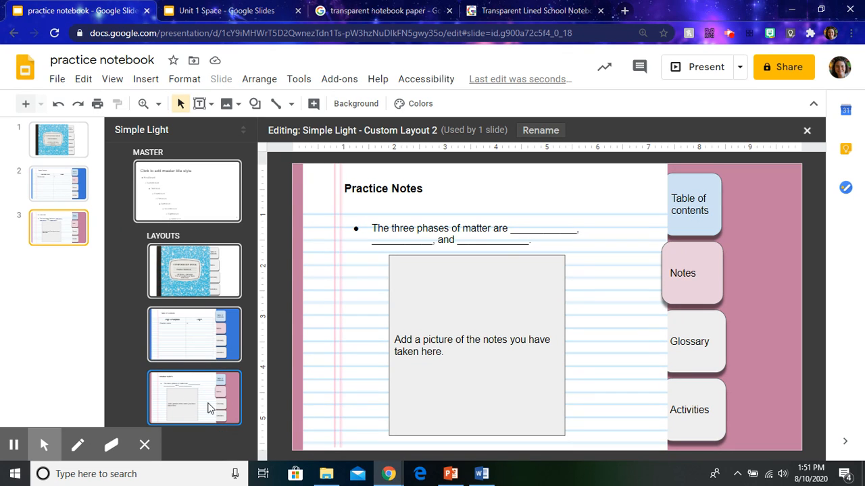
key(ctrl+d)
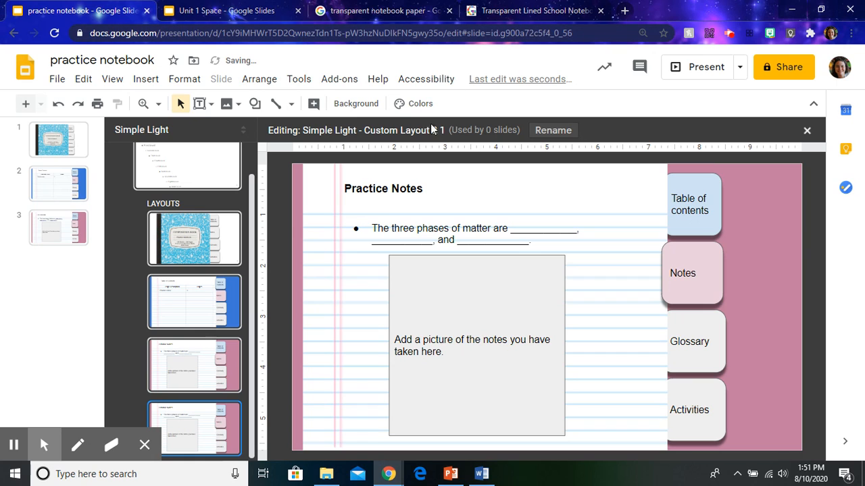